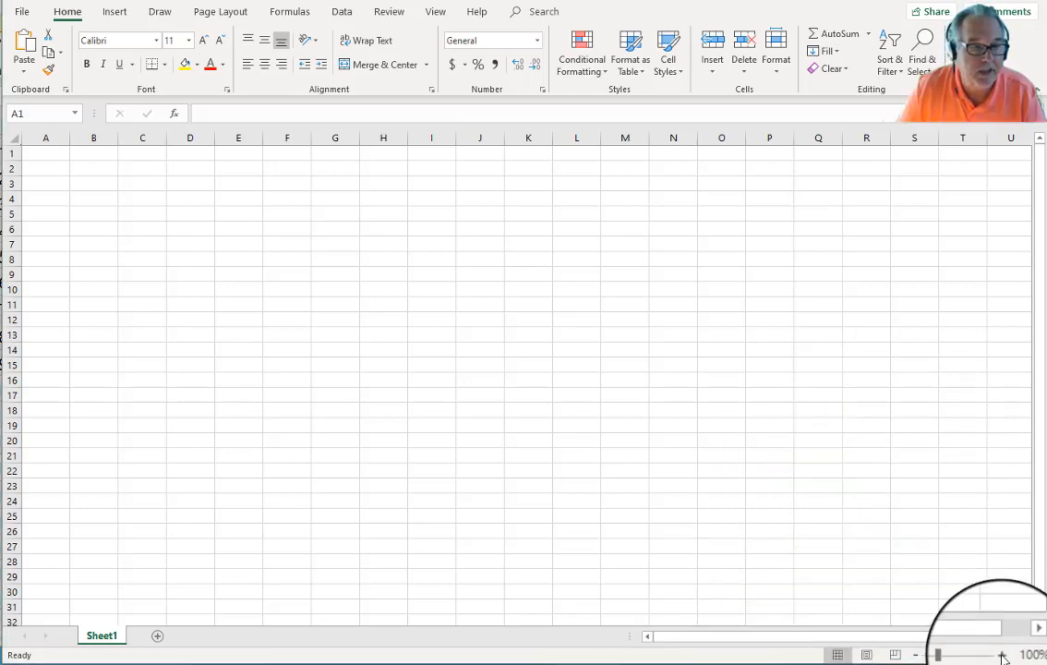
# Step: Zoom in on the sheet and enter the student's name in A1
pyautogui.click(1002, 655)
pyautogui.click(1003, 656)
pyautogui.click(1003, 656)
pyautogui.click(1003, 655)
pyautogui.click(1003, 656)
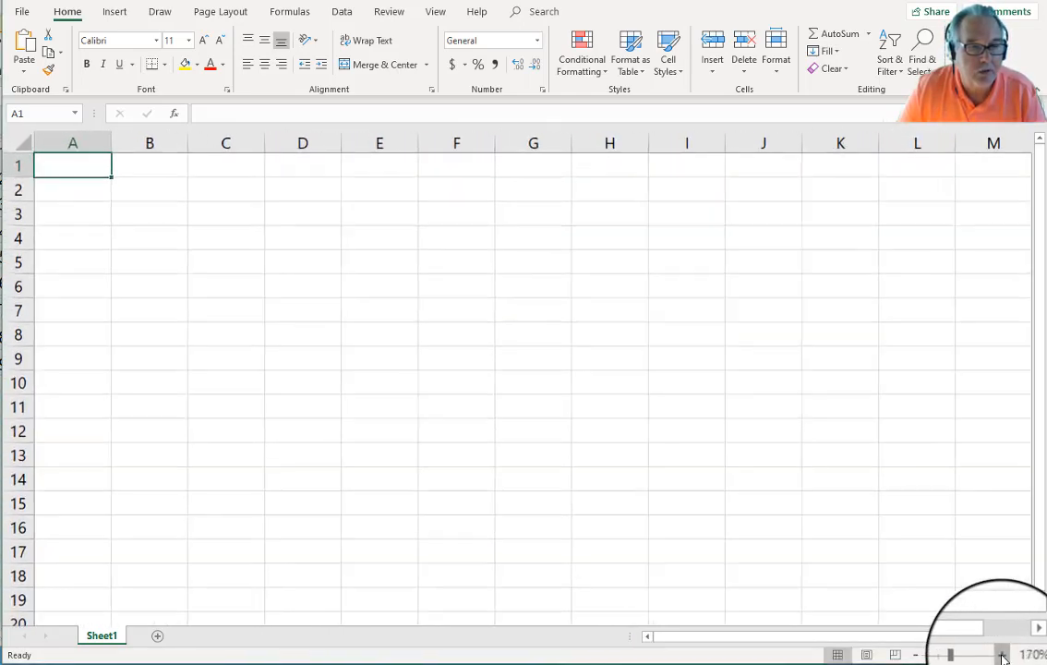
pyautogui.click(1003, 656)
pyautogui.click(1003, 655)
pyautogui.click(1002, 655)
pyautogui.click(1003, 655)
pyautogui.click(1002, 655)
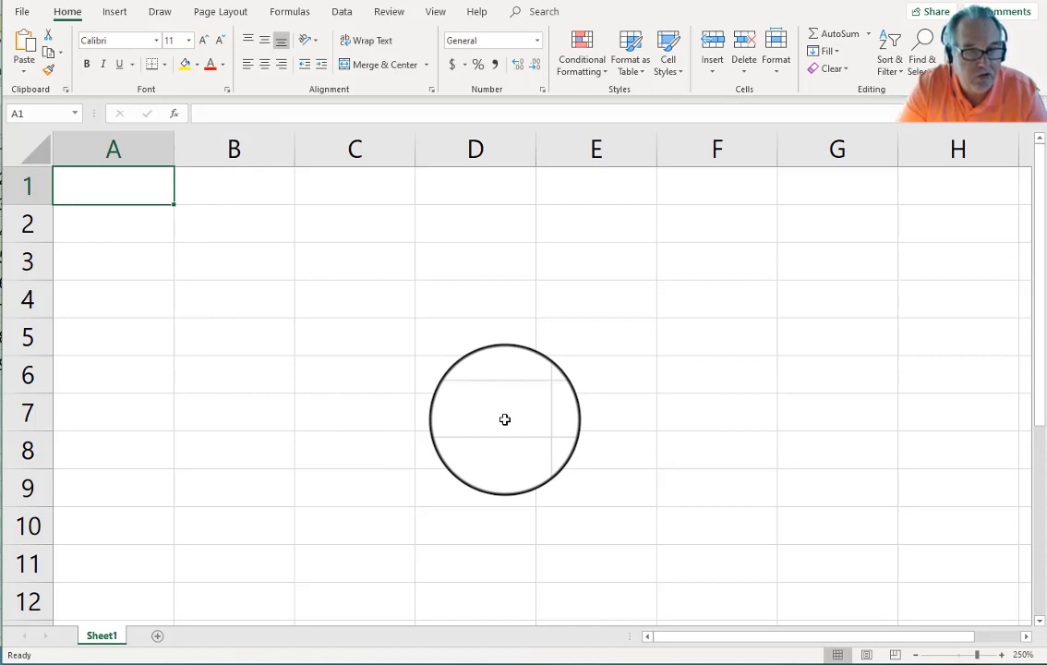
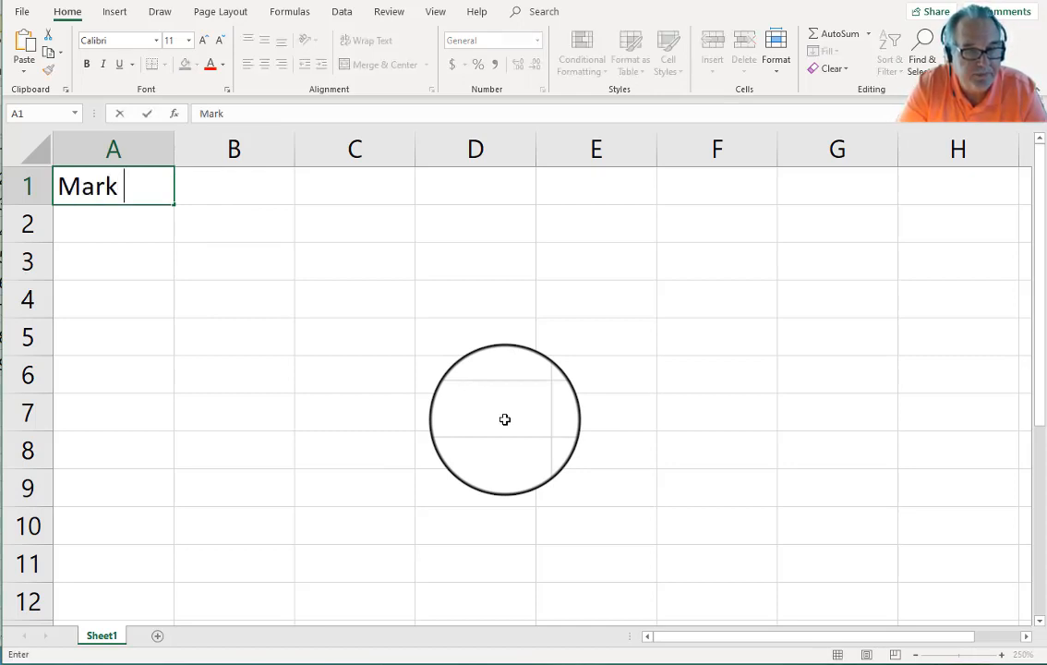
pyautogui.press('Return')
# Step: Enter the label 'Problem 13-2B' in A2
pyautogui.write('P')
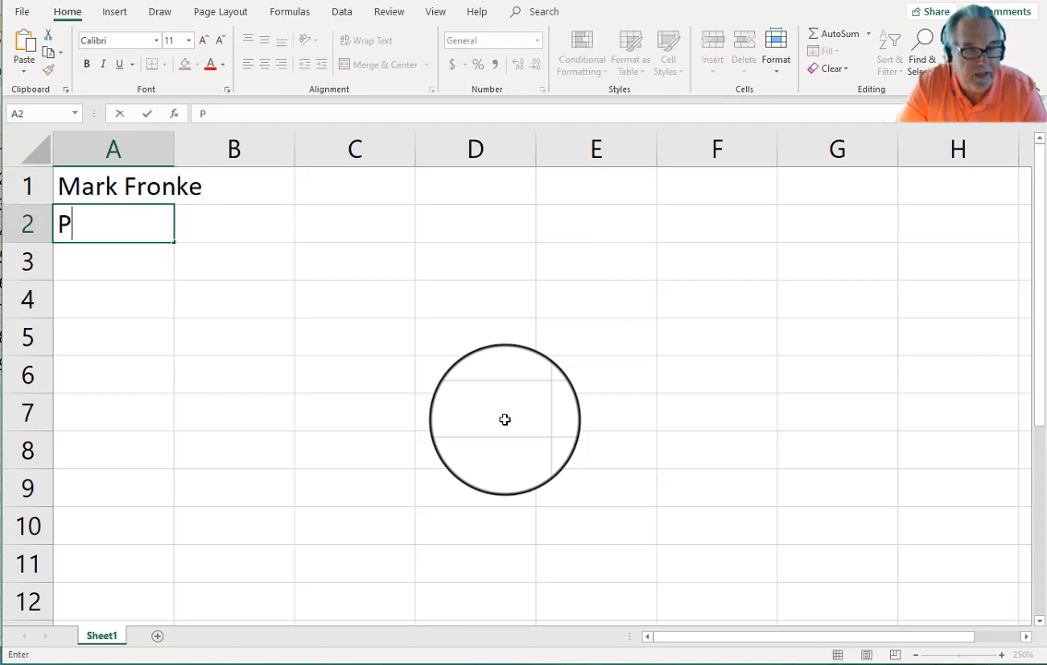
pyautogui.write('roblem ')
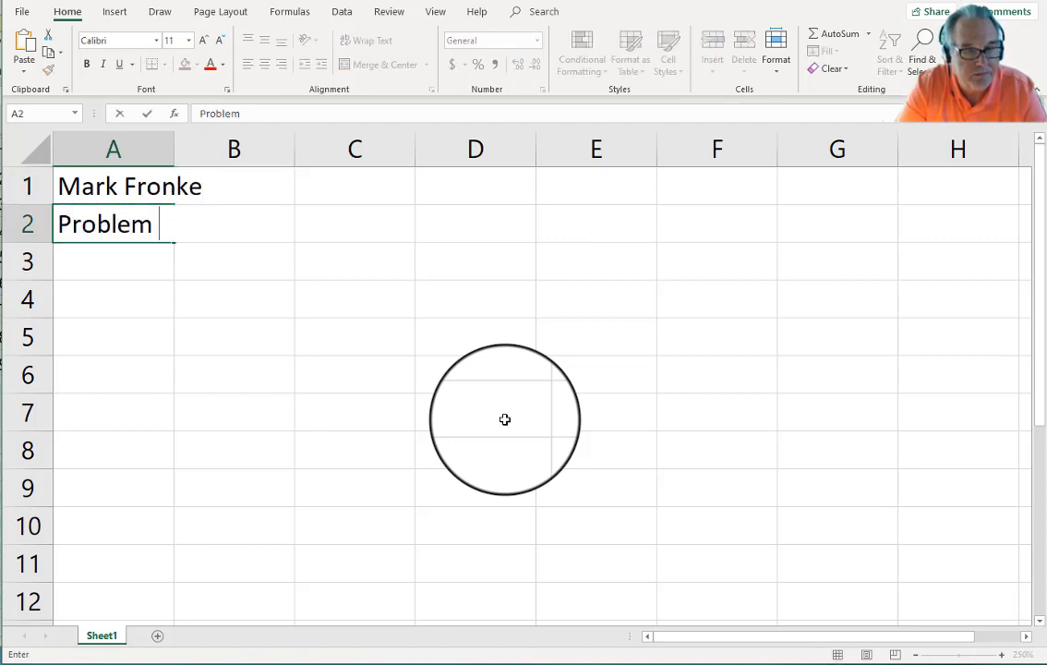
pyautogui.write('Numb')
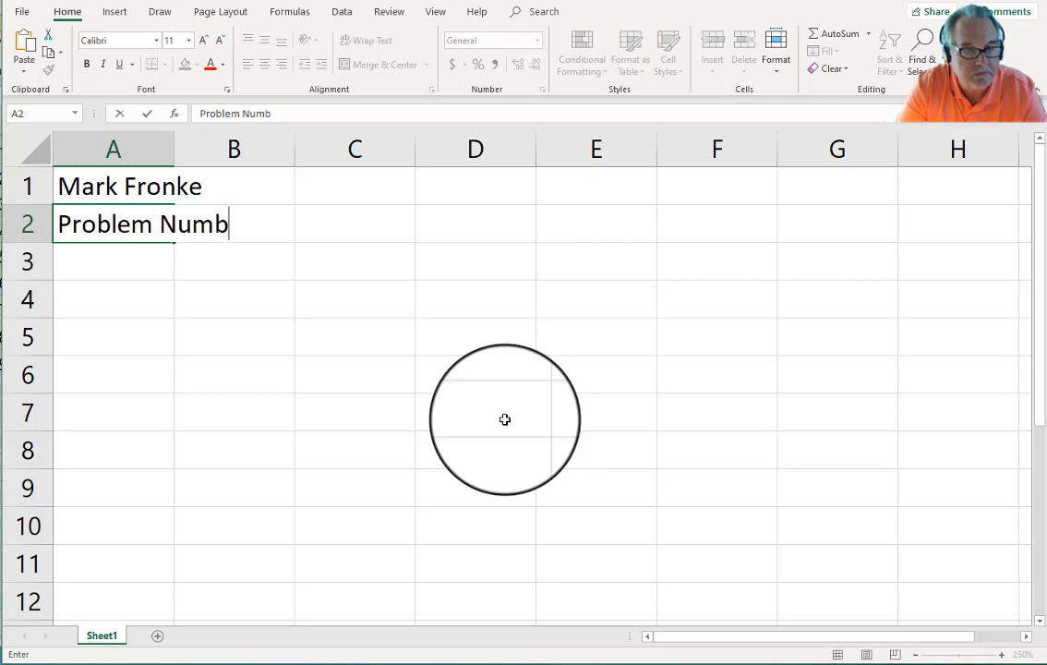
pyautogui.press('BackSpace')
pyautogui.press('BackSpace')
pyautogui.press('BackSpace')
pyautogui.press('BackSpace')
pyautogui.write('1')
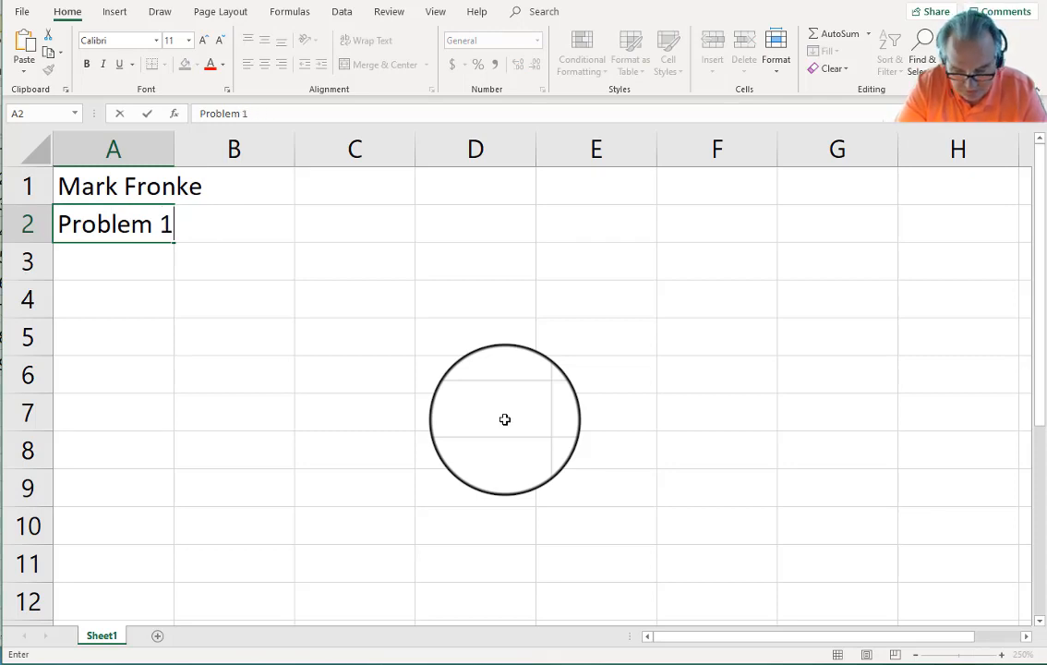
pyautogui.write('3-2B')
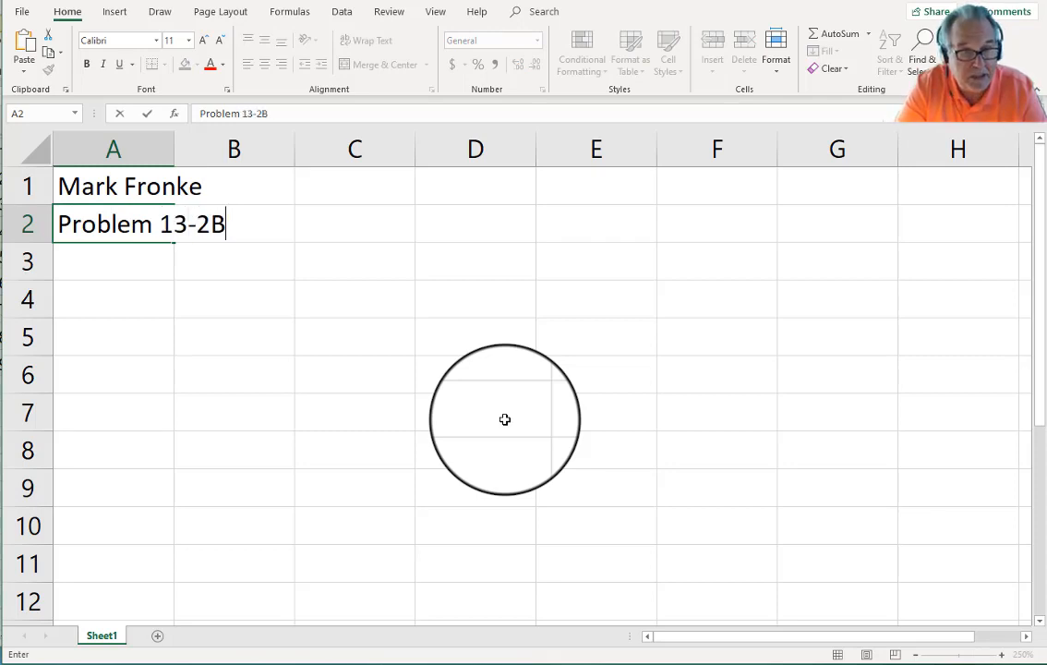
pyautogui.press('Return')
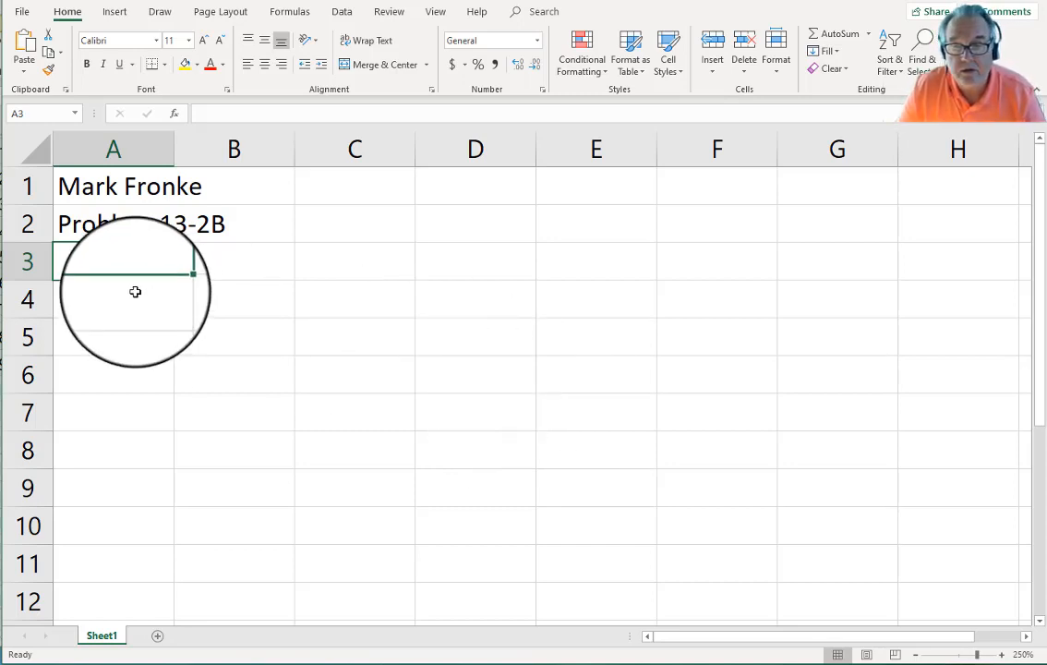
# Step: Merge and centre A3:I3, A4:I4 and A5:I5 as single title cells
pyautogui.click(917, 654)
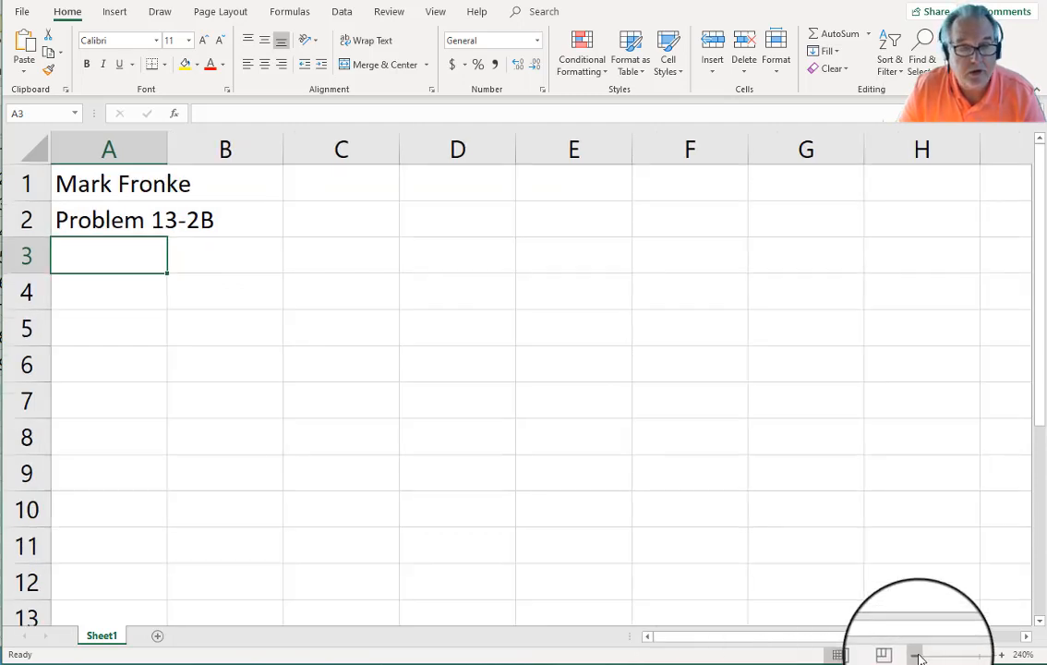
pyautogui.click(917, 655)
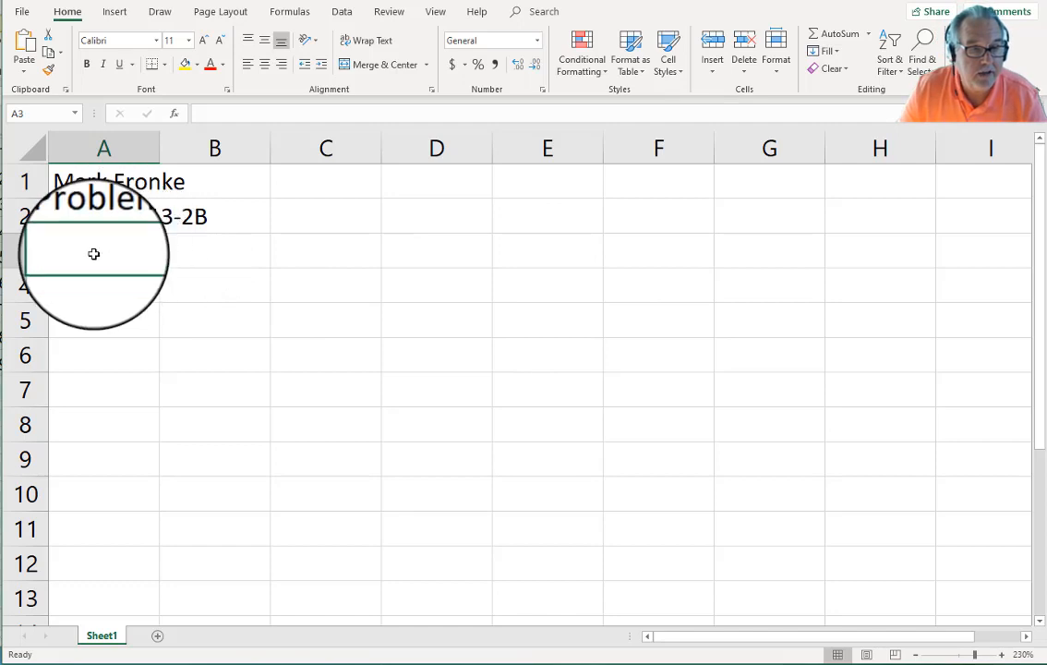
pyautogui.moveTo(93, 252); pyautogui.dragTo(946, 271)
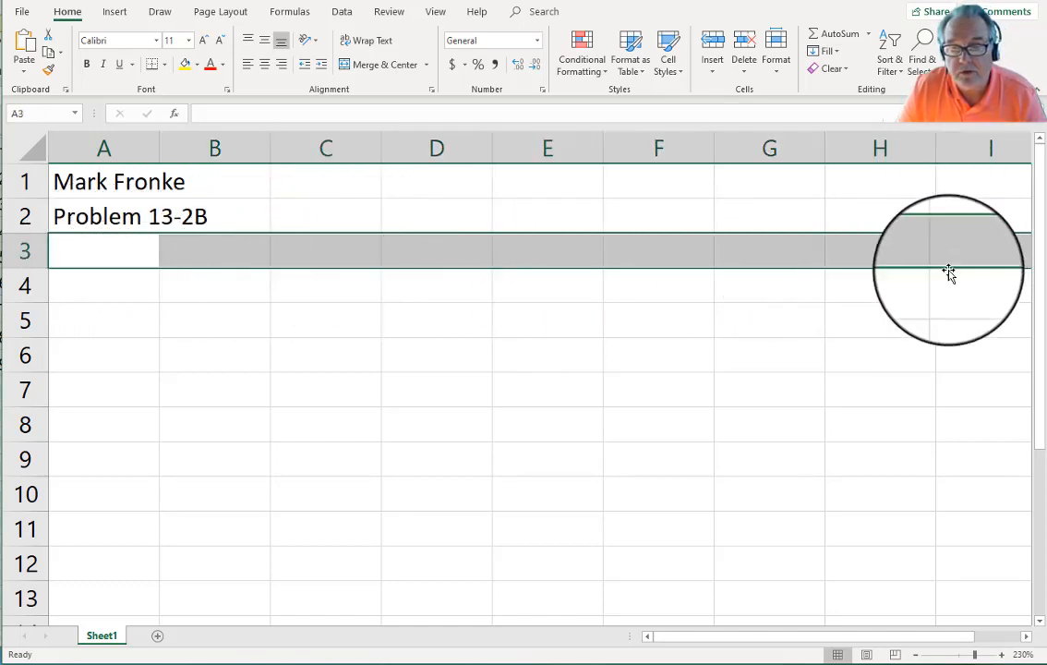
pyautogui.click(915, 654)
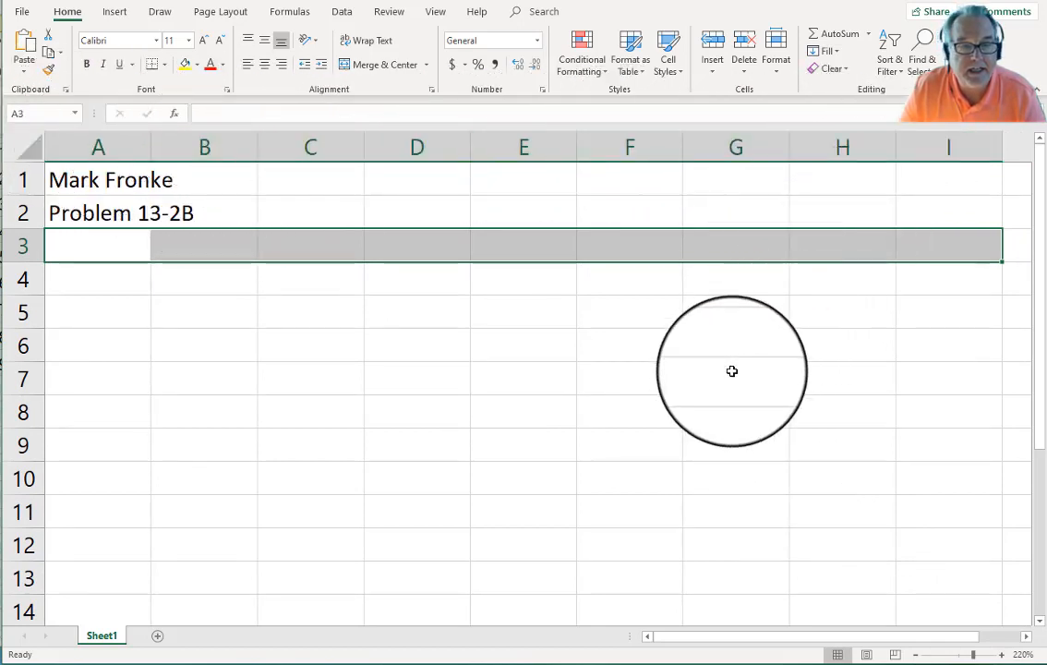
pyautogui.click(386, 67)
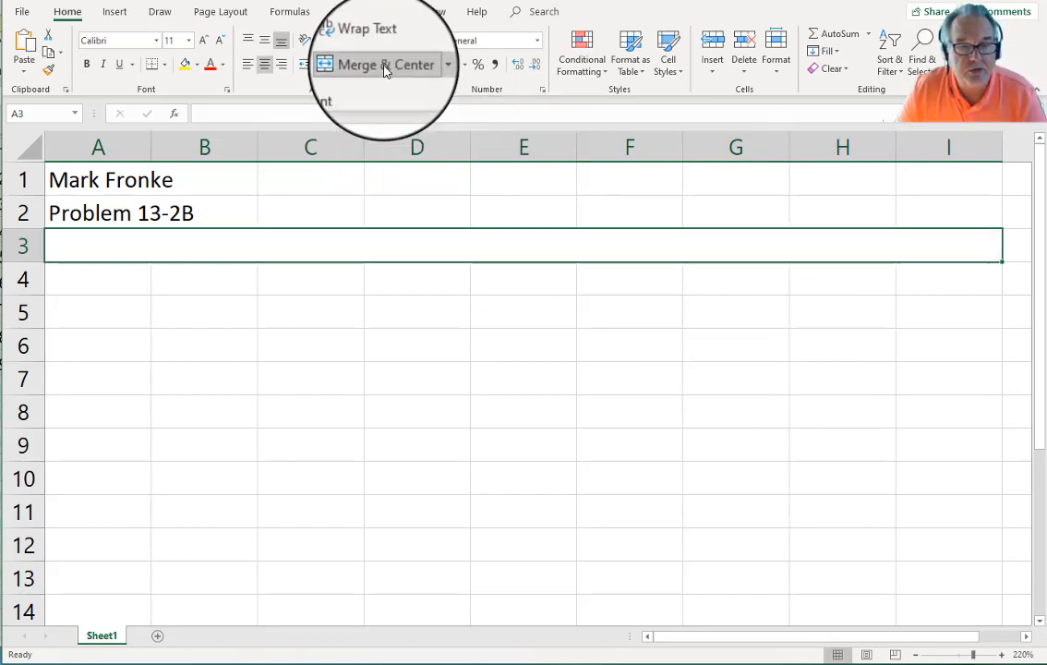
pyautogui.moveTo(98, 283); pyautogui.dragTo(929, 289)
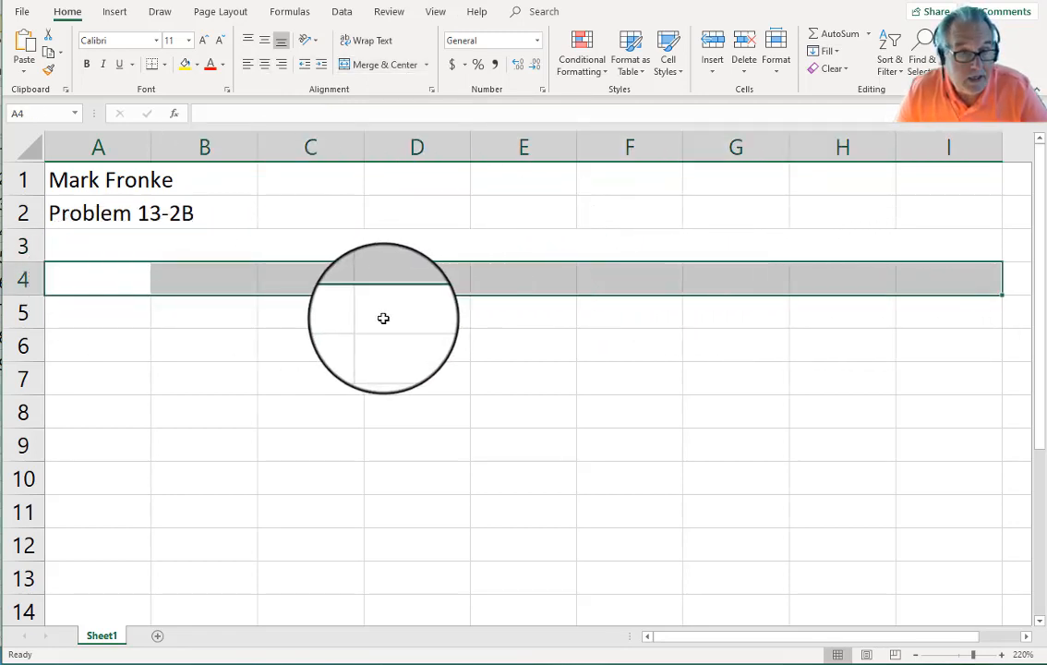
pyautogui.moveTo(101, 318); pyautogui.dragTo(901, 321)
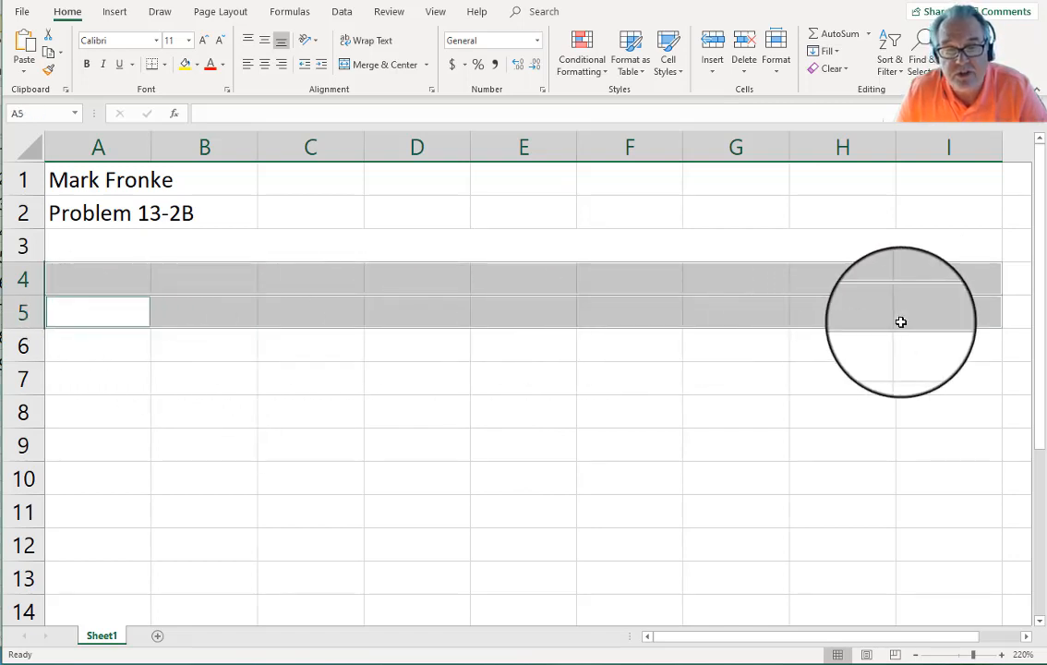
pyautogui.click(392, 72)
# Step: Put a thick outside border around the title block A3:I5
pyautogui.click(539, 254)
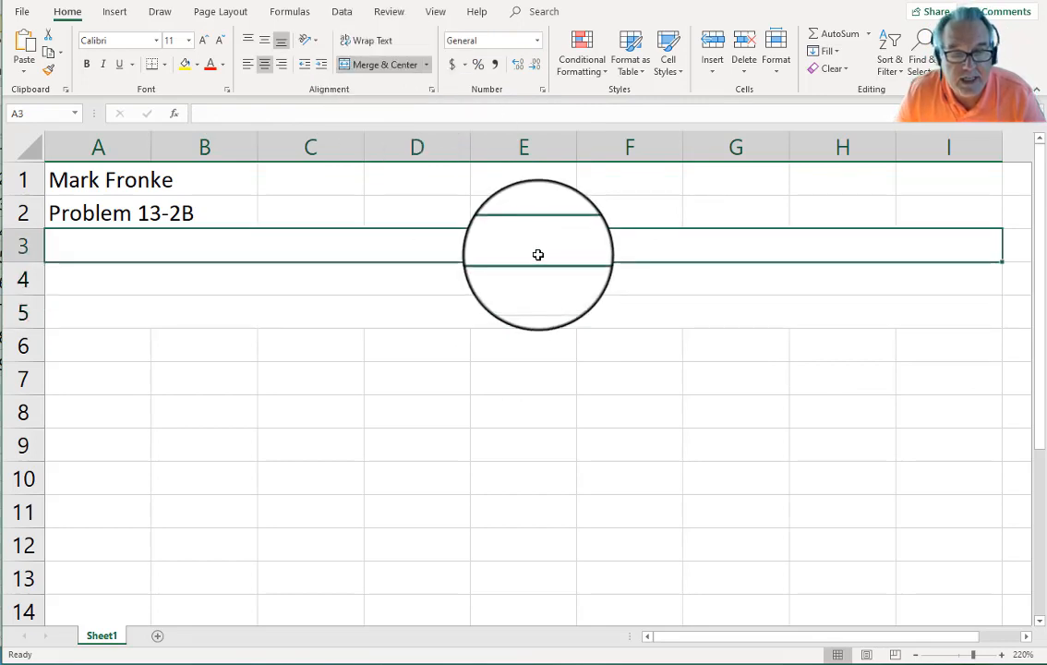
pyautogui.moveTo(538, 255); pyautogui.dragTo(542, 311)
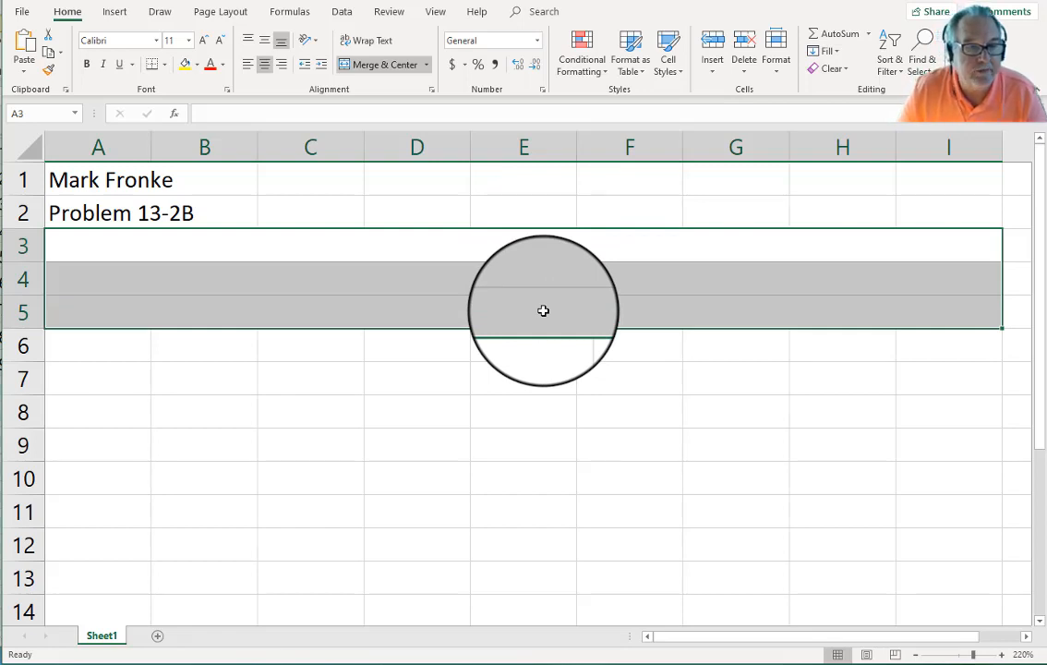
pyautogui.click(165, 65)
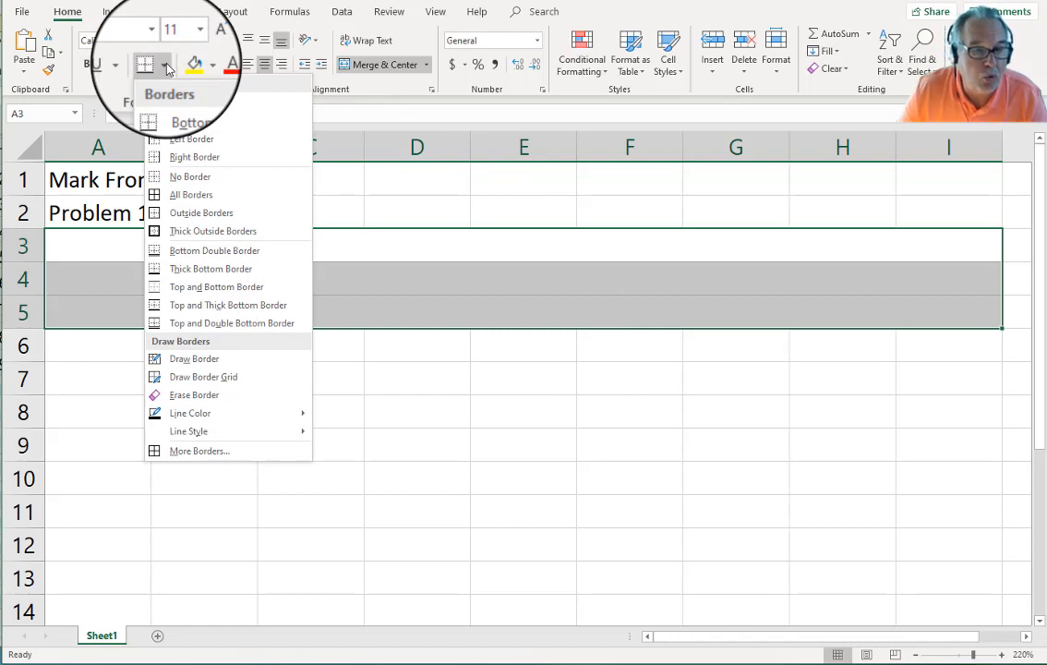
pyautogui.click(209, 230)
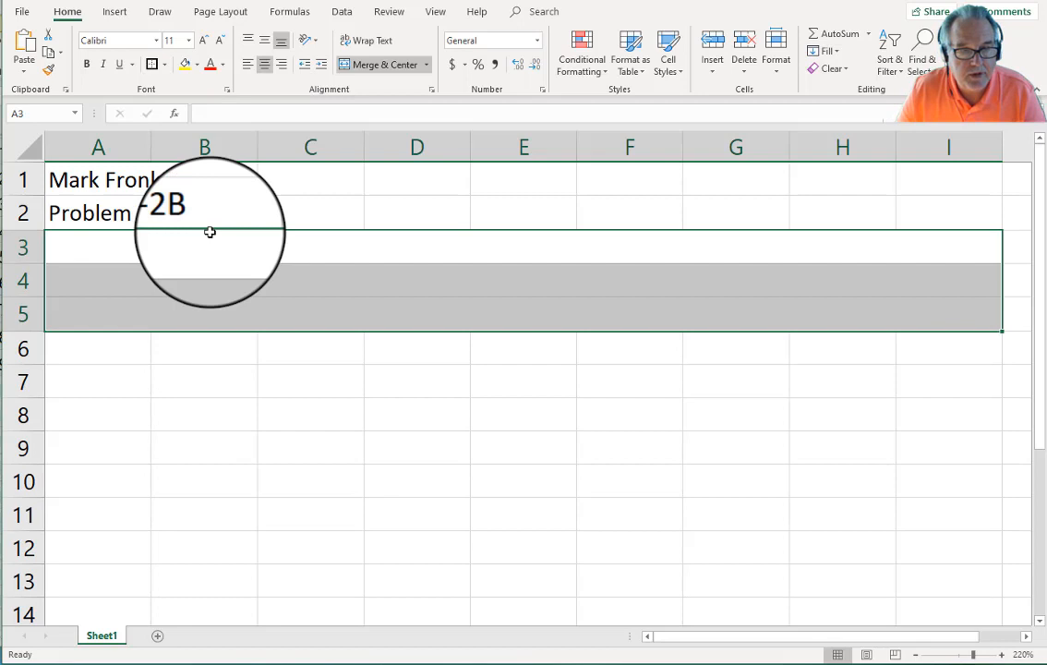
pyautogui.click(572, 446)
# Step: Enter 'Bluegrass Corporation' in row 3 and 'Balance Sheet' in row 4
pyautogui.press('Up')
pyautogui.press('Up')
pyautogui.press('Up')
pyautogui.press('Up')
pyautogui.press('Up')
pyautogui.press('Up')
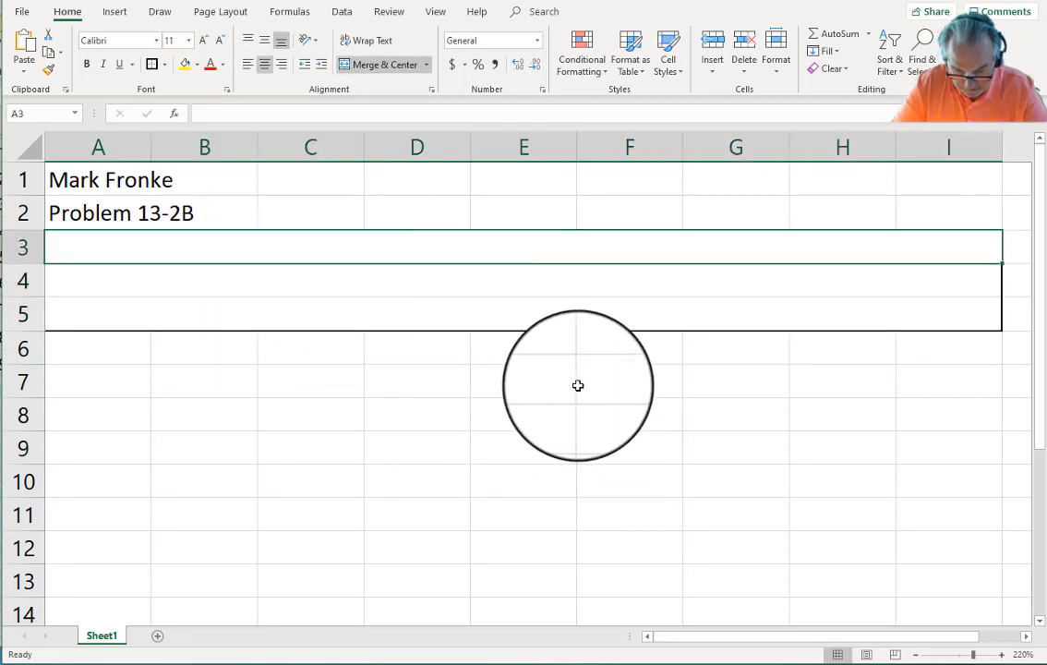
pyautogui.write('Blue')
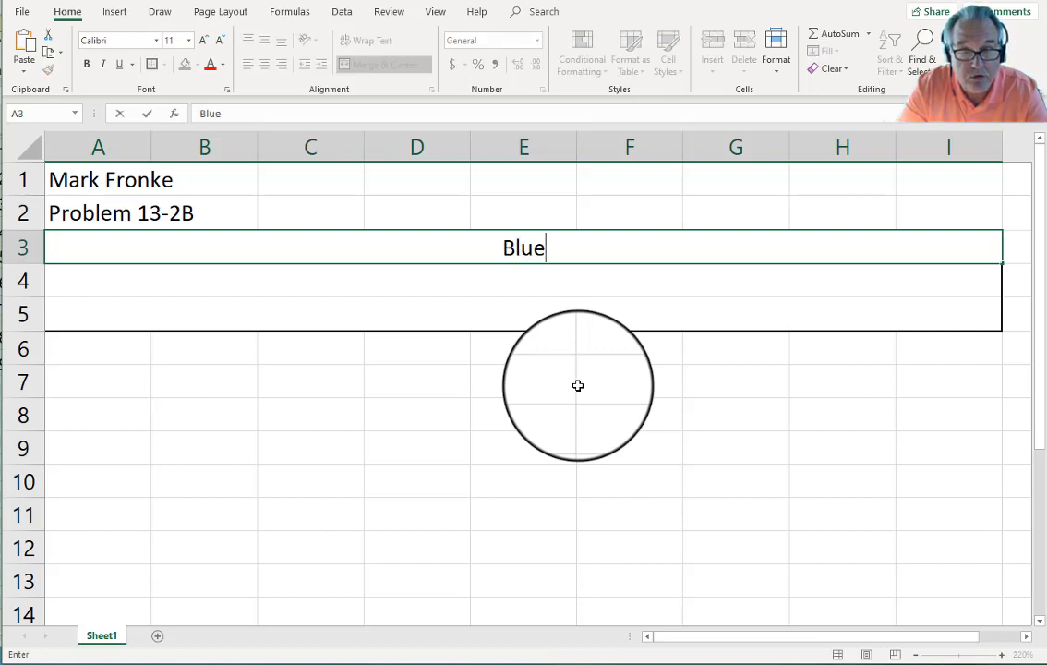
pyautogui.write('grass c')
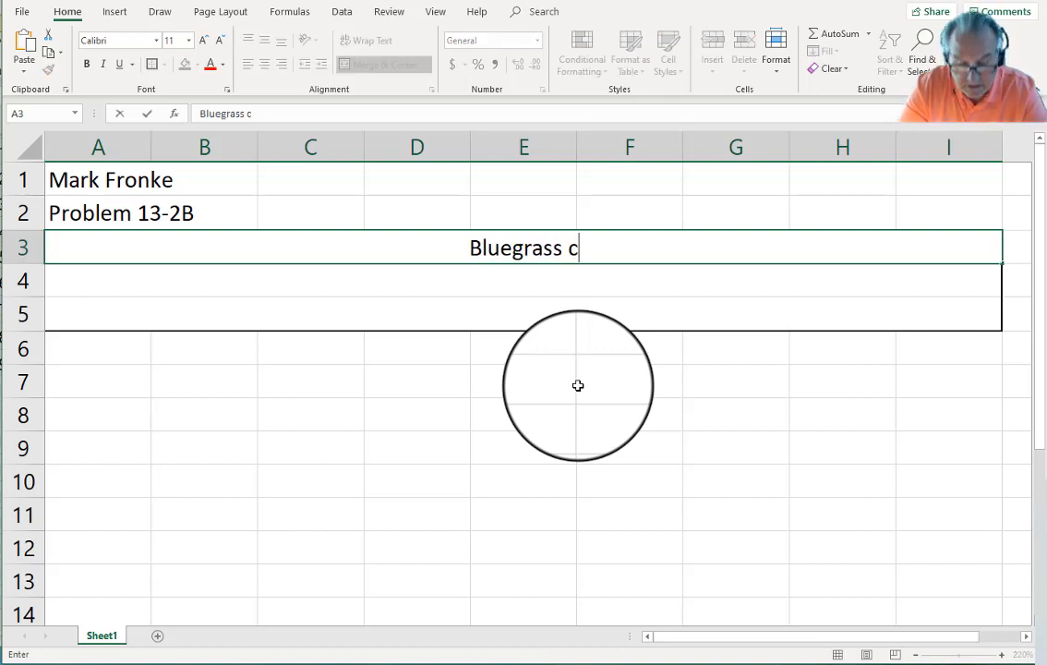
pyautogui.press('BackSpace')
pyautogui.write('Corporation')
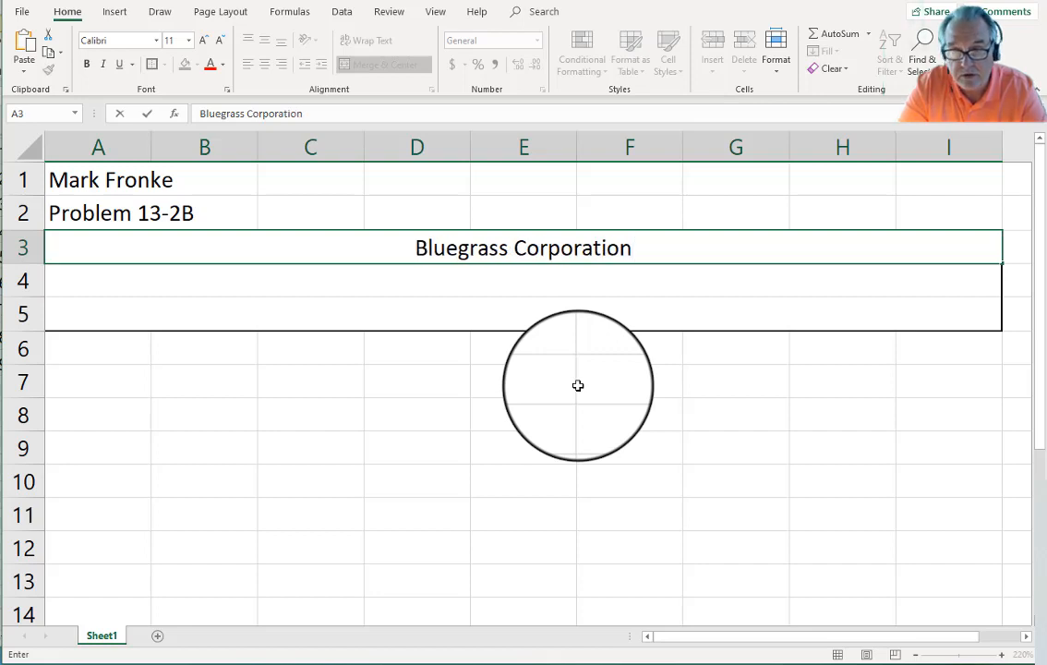
pyautogui.press('Return')
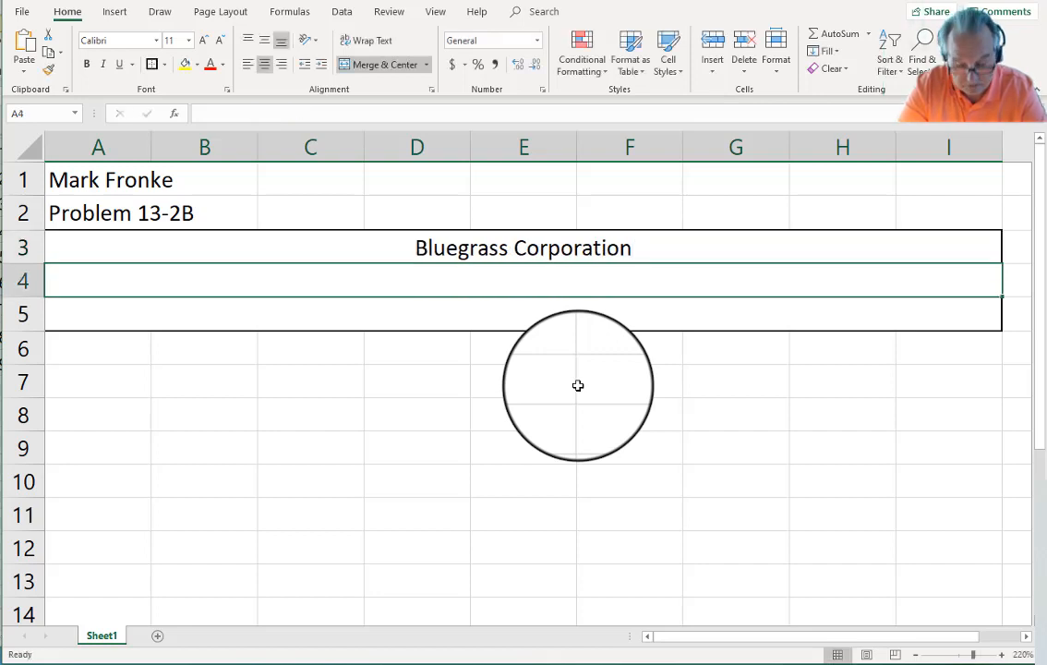
pyautogui.write('Balan')
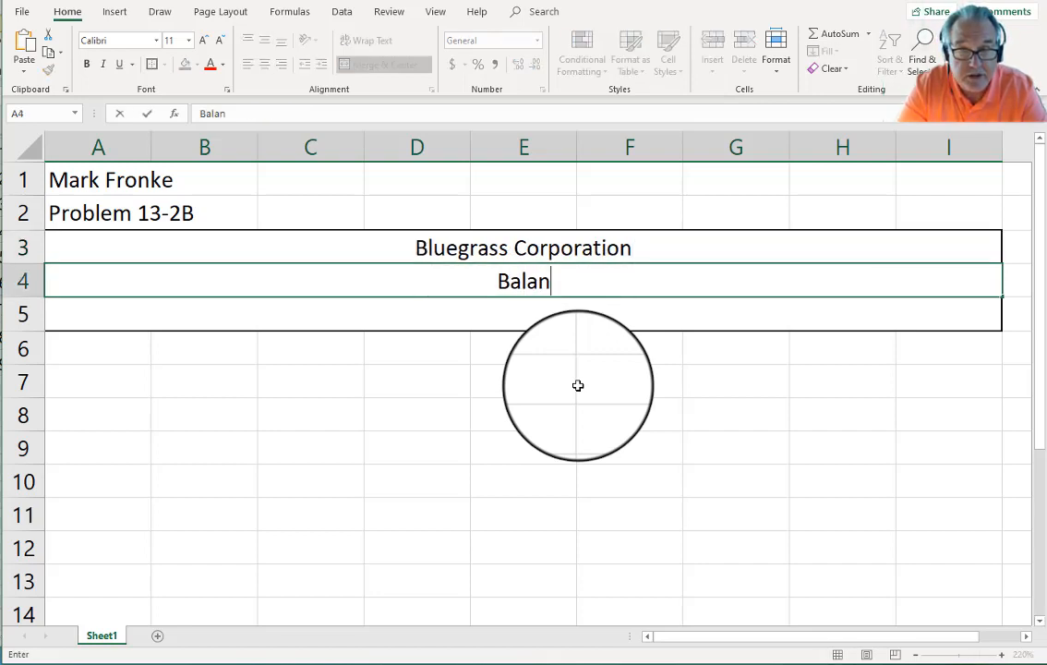
pyautogui.write('ce she')
pyautogui.press('BackSpace')
pyautogui.press('BackSpace')
pyautogui.press('BackSpace')
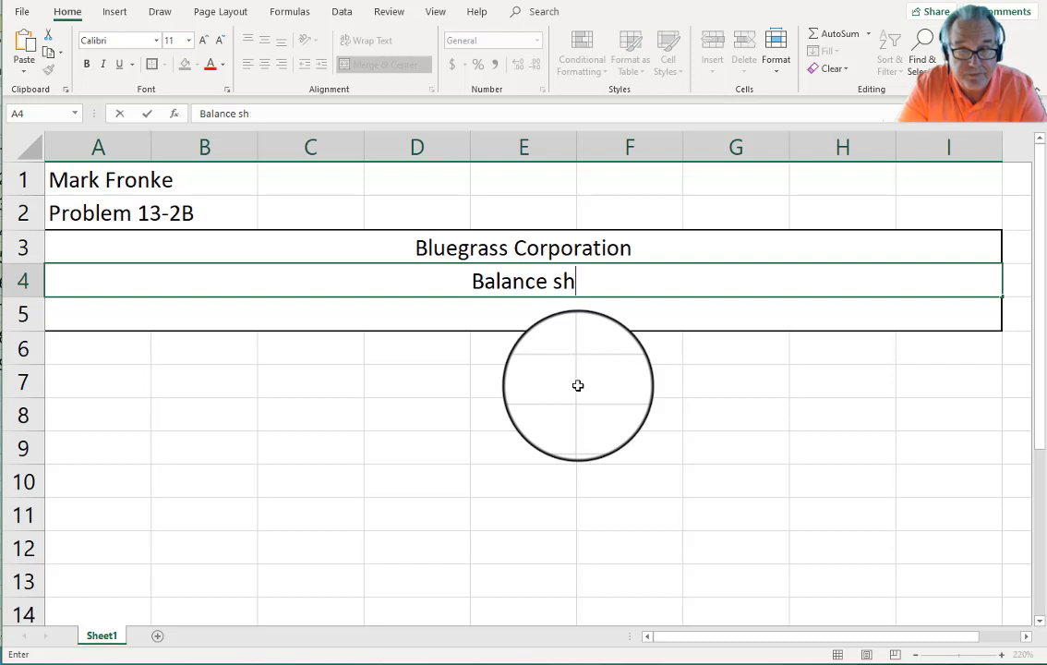
pyautogui.write('Sheet')
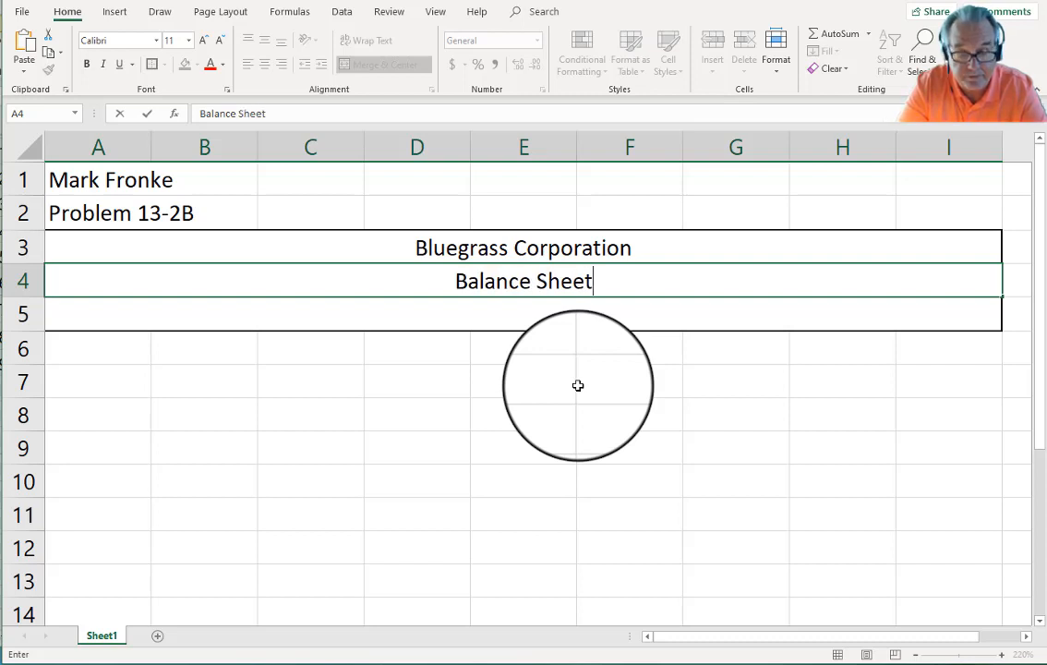
pyautogui.press('Return')
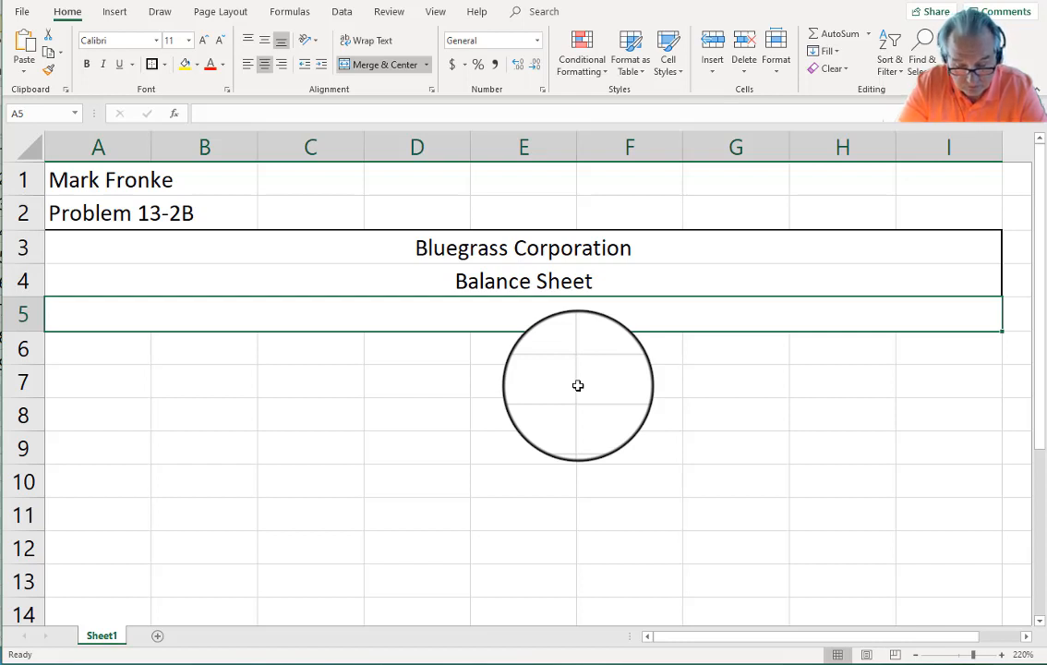
# Step: Enter the date 12/31/2019 in the row 5 title cell
pyautogui.write('12/31/')
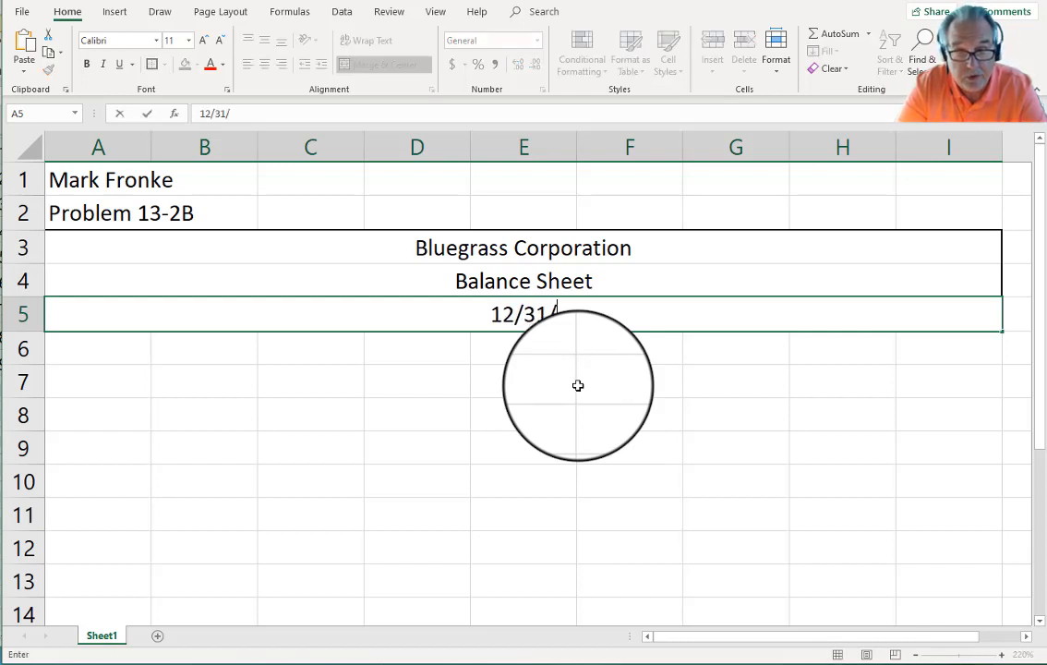
pyautogui.write('20')
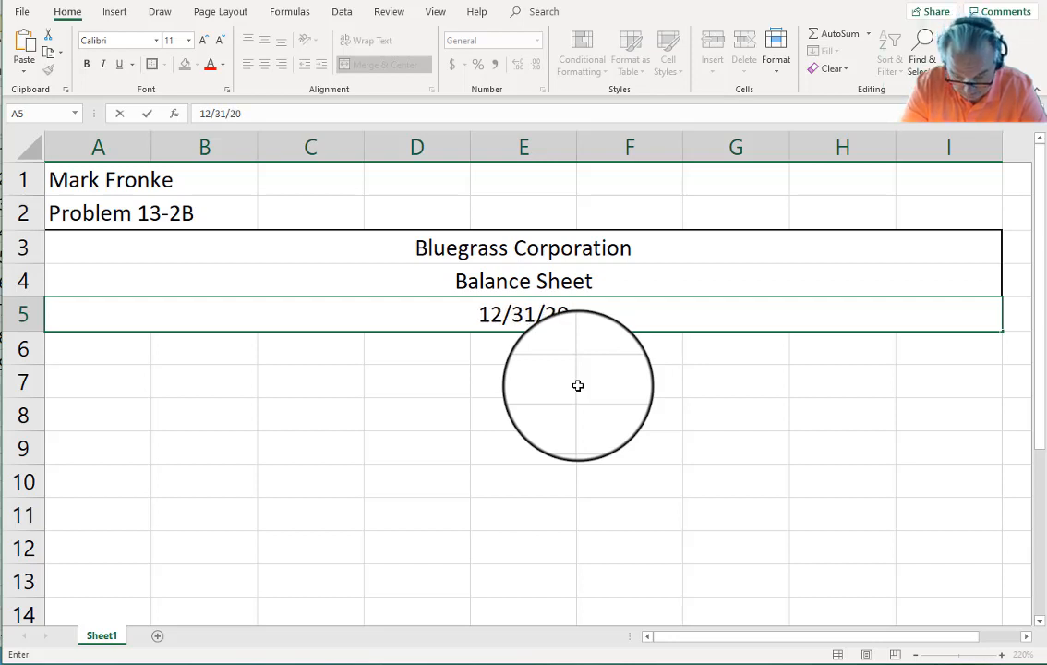
pyautogui.write('19')
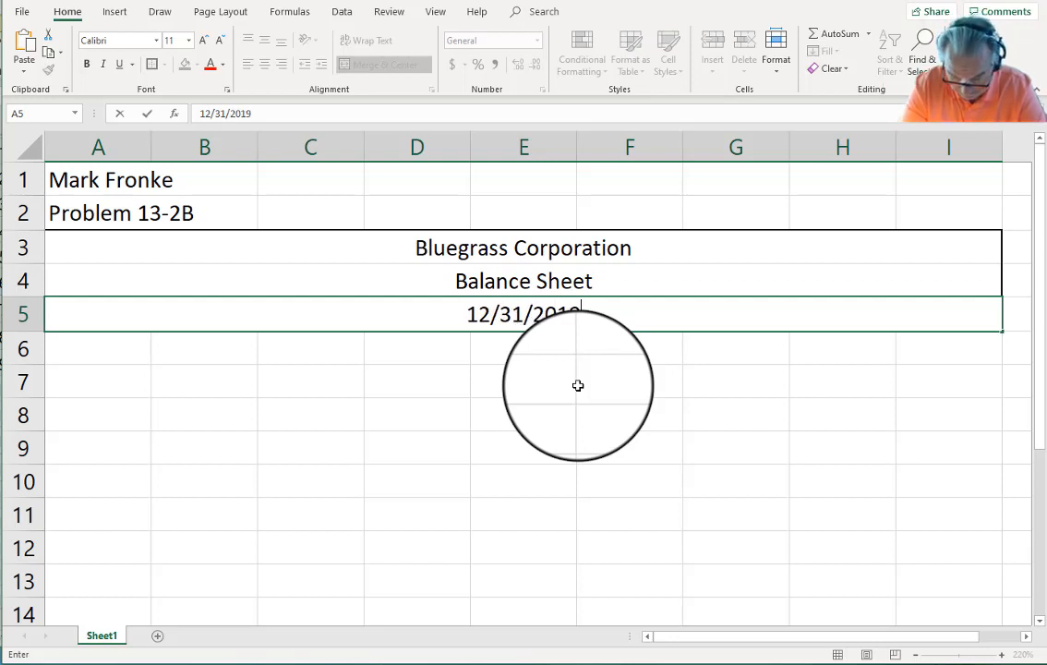
pyautogui.press('BackSpace')
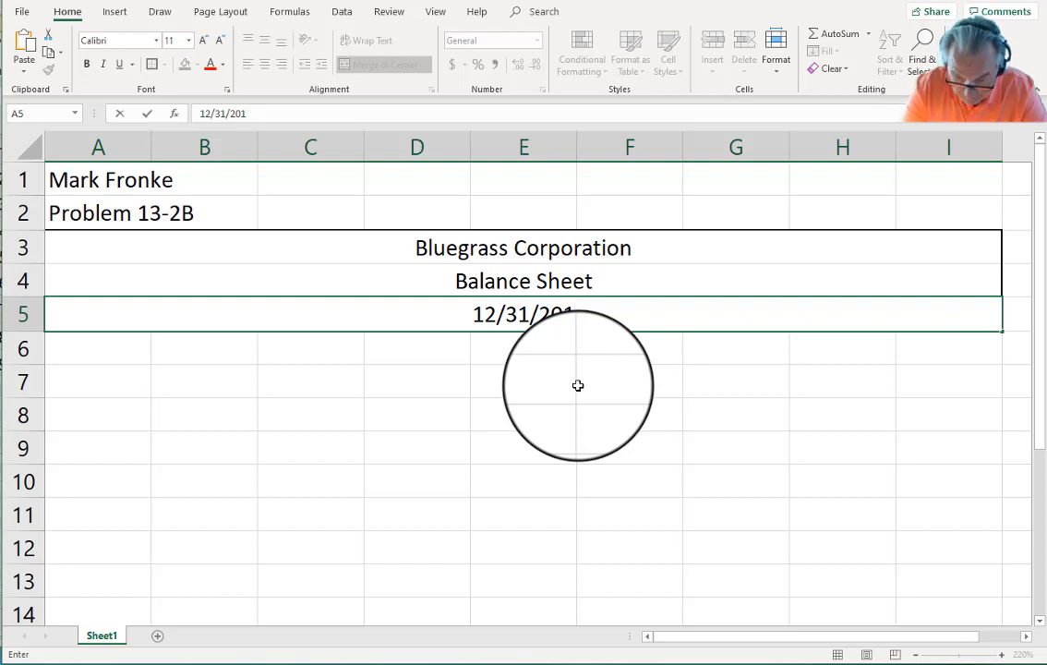
pyautogui.write('9')
pyautogui.press('Return')
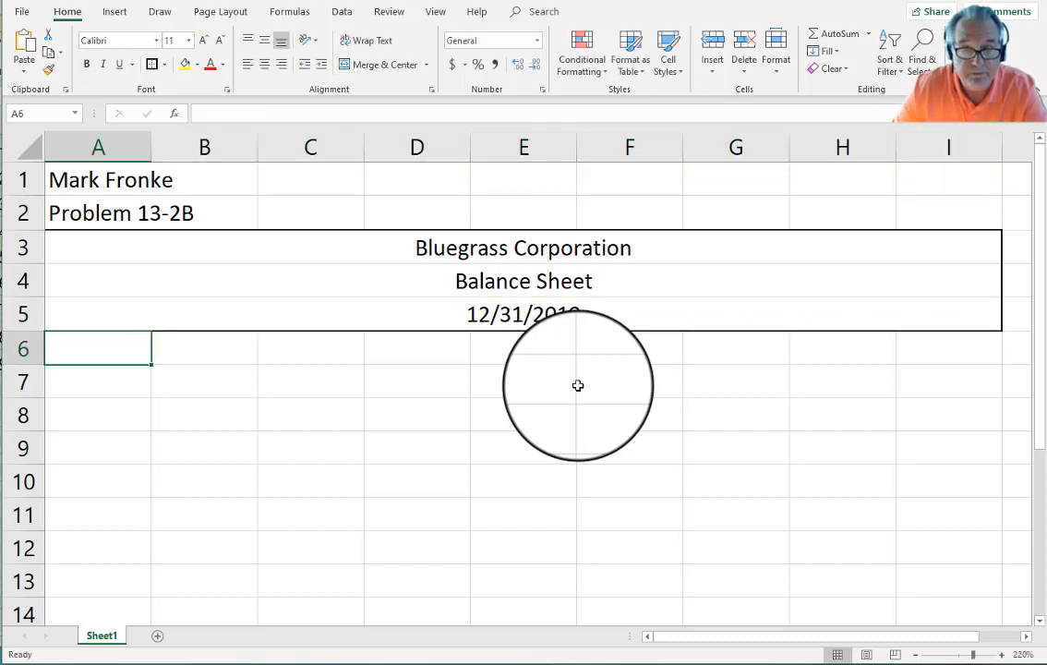
pyautogui.click(440, 311)
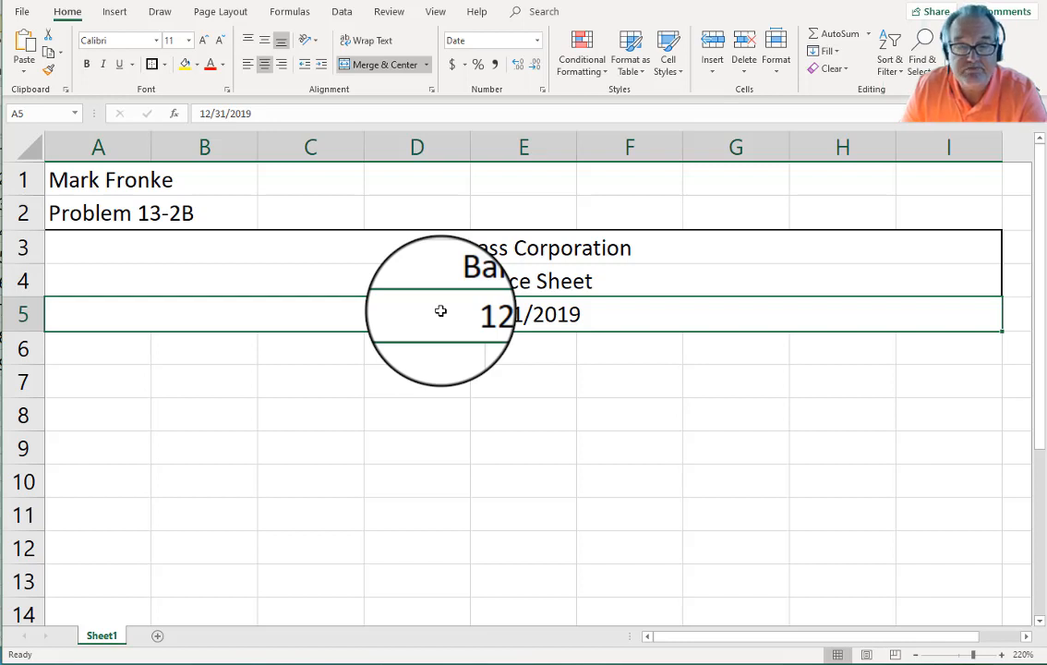
# Step: Format the A5 date with the 'March 14, 2012' style so it reads December 31, 2019
pyautogui.rightClick(441, 314)
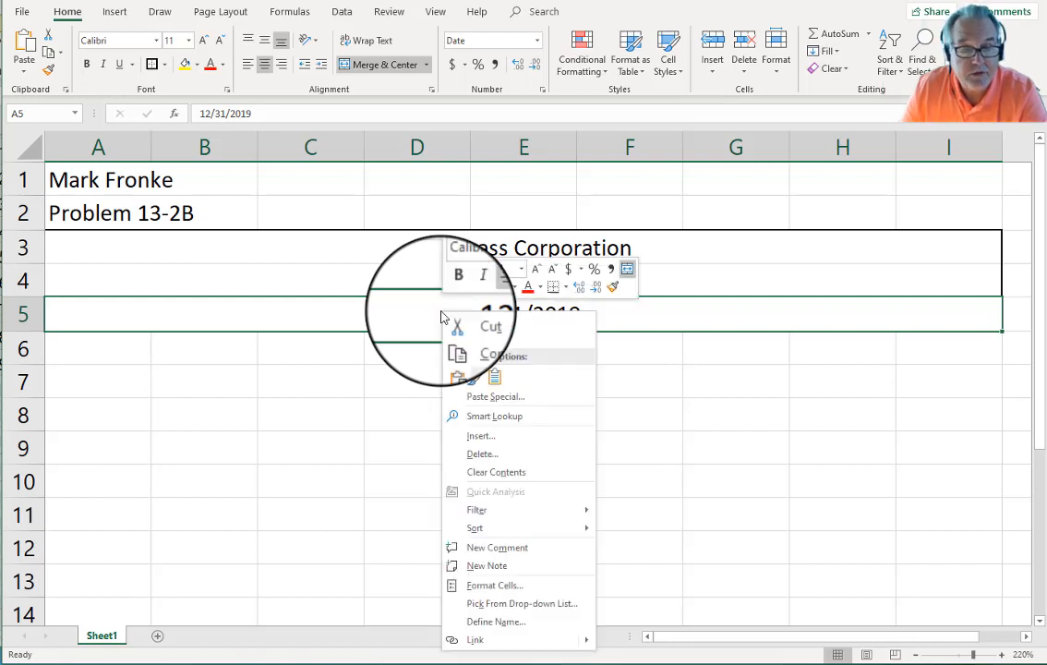
pyautogui.click(512, 587)
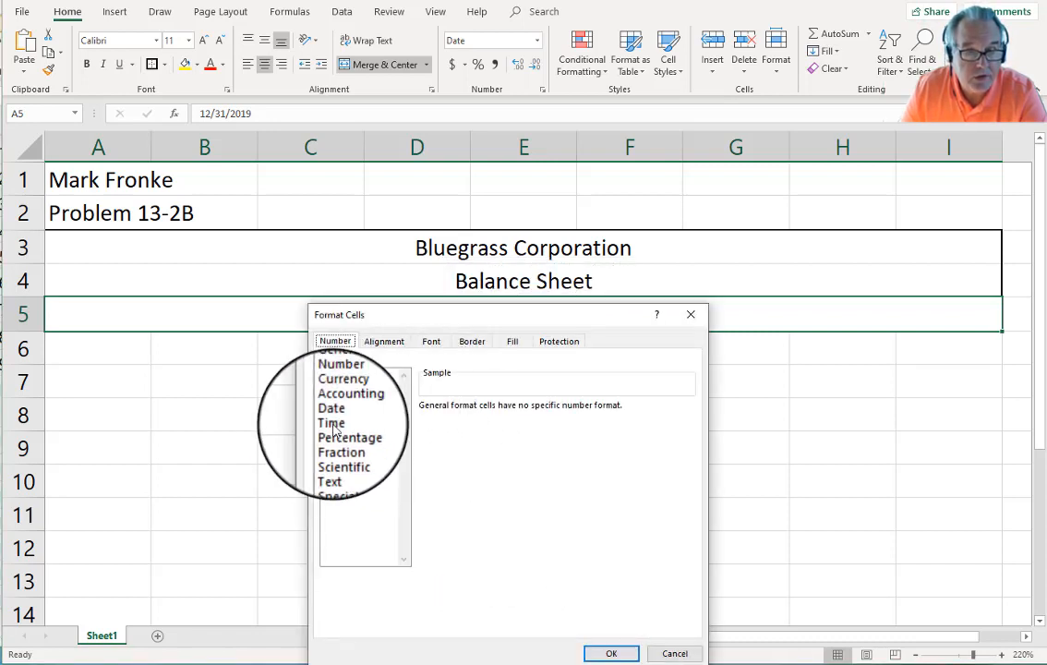
pyautogui.click(348, 415)
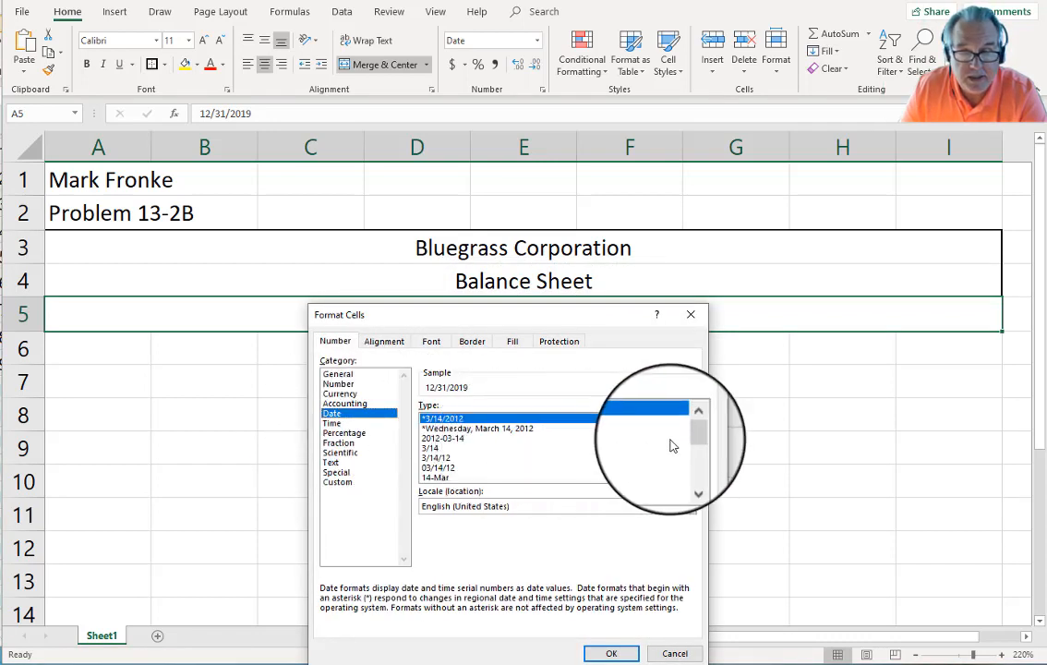
pyautogui.moveTo(688, 439); pyautogui.dragTo(694, 462)
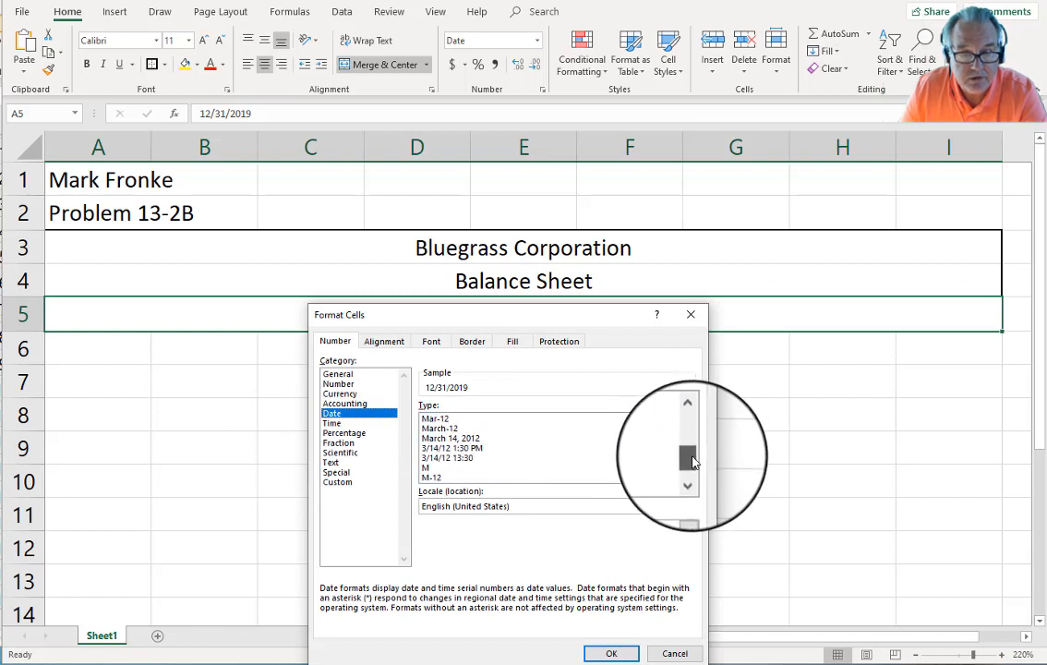
pyautogui.click(450, 439)
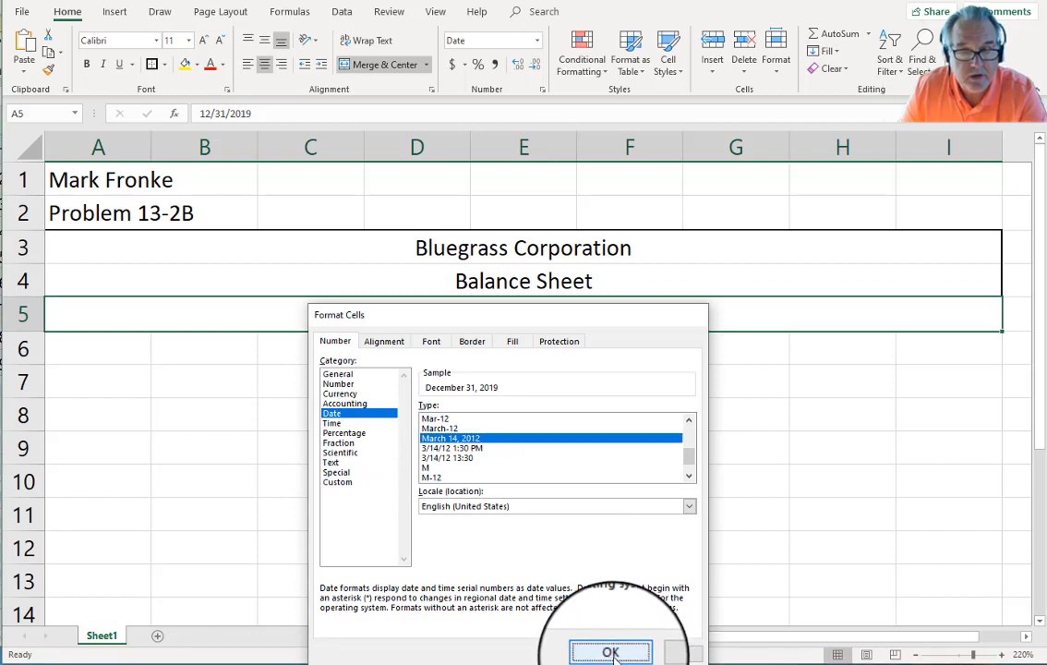
pyautogui.click(612, 652)
pyautogui.rightClick(680, 328)
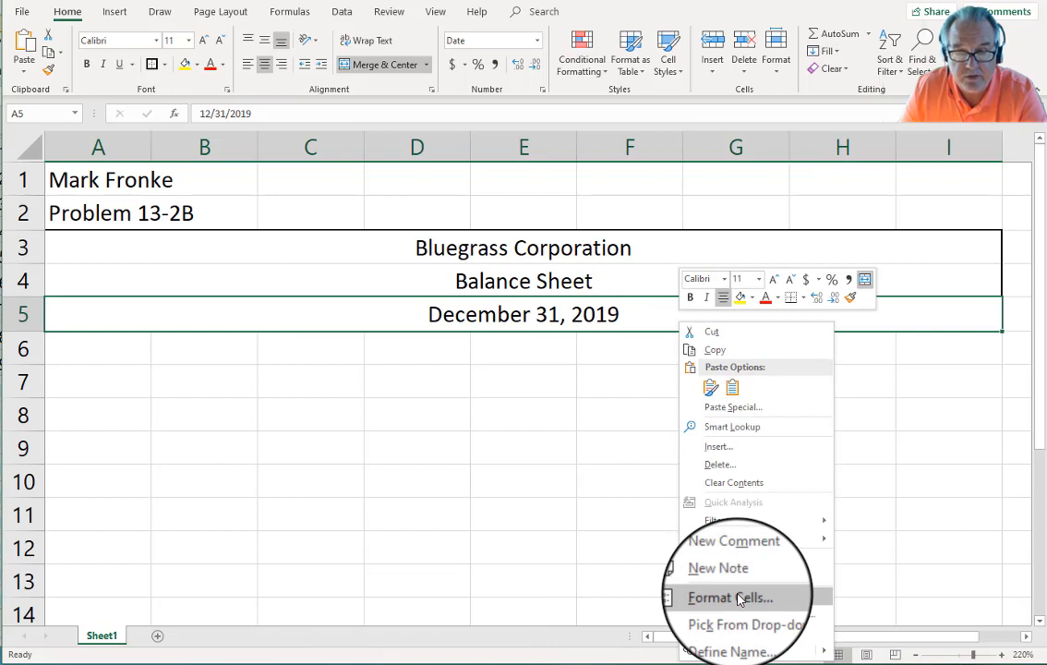
pyautogui.click(425, 441)
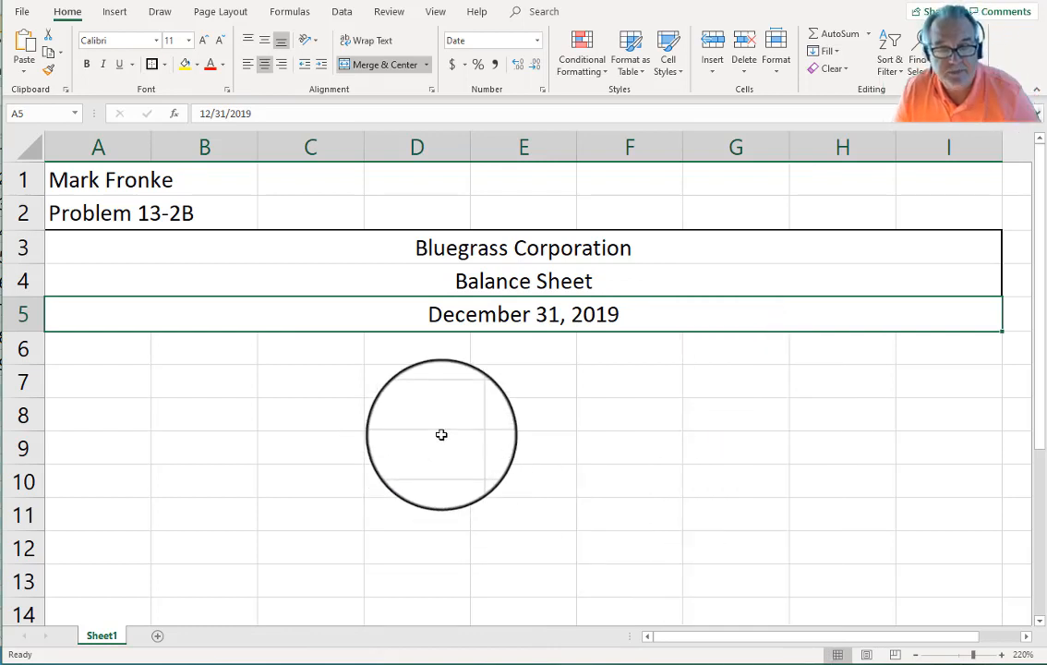
pyautogui.click(104, 348)
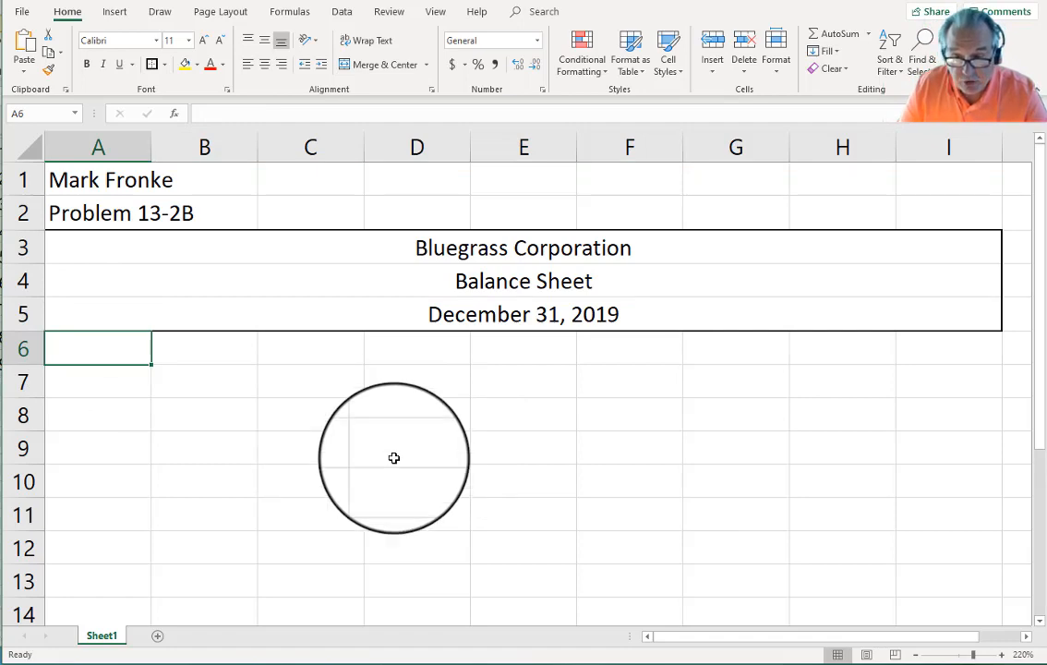
# Step: At 200% zoom, merge and centre D6:E6, F6:G6 and H6:I6 for year headings
pyautogui.click(916, 654)
pyautogui.click(915, 654)
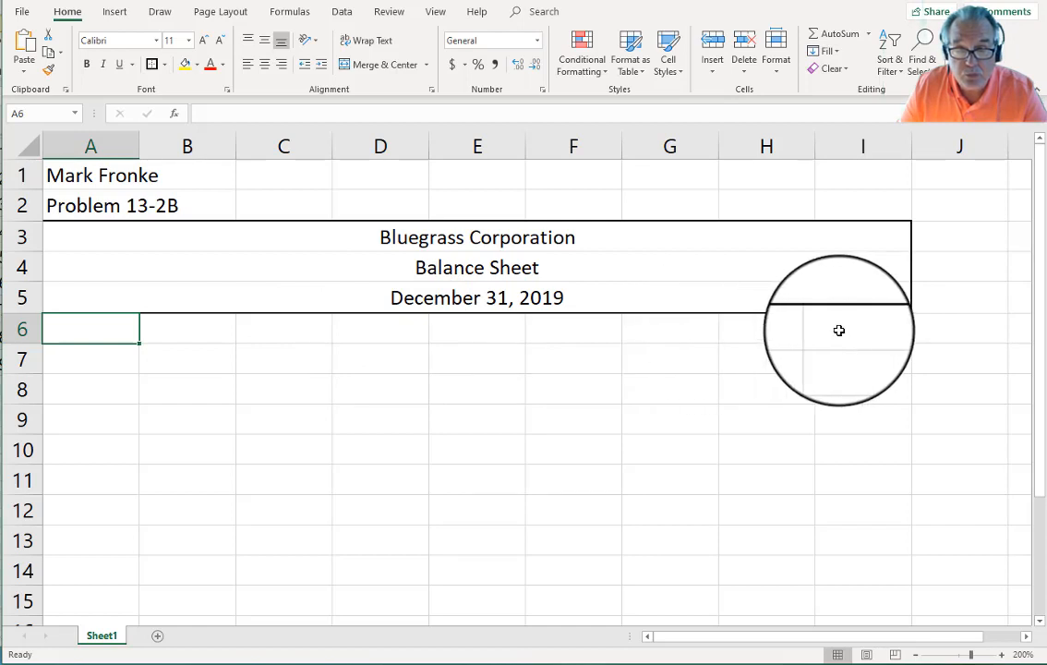
pyautogui.moveTo(411, 332); pyautogui.dragTo(503, 328)
pyautogui.keyDown('ctrl'); pyautogui.moveTo(575, 329); pyautogui.dragTo(829, 330); pyautogui.keyUp('ctrl')
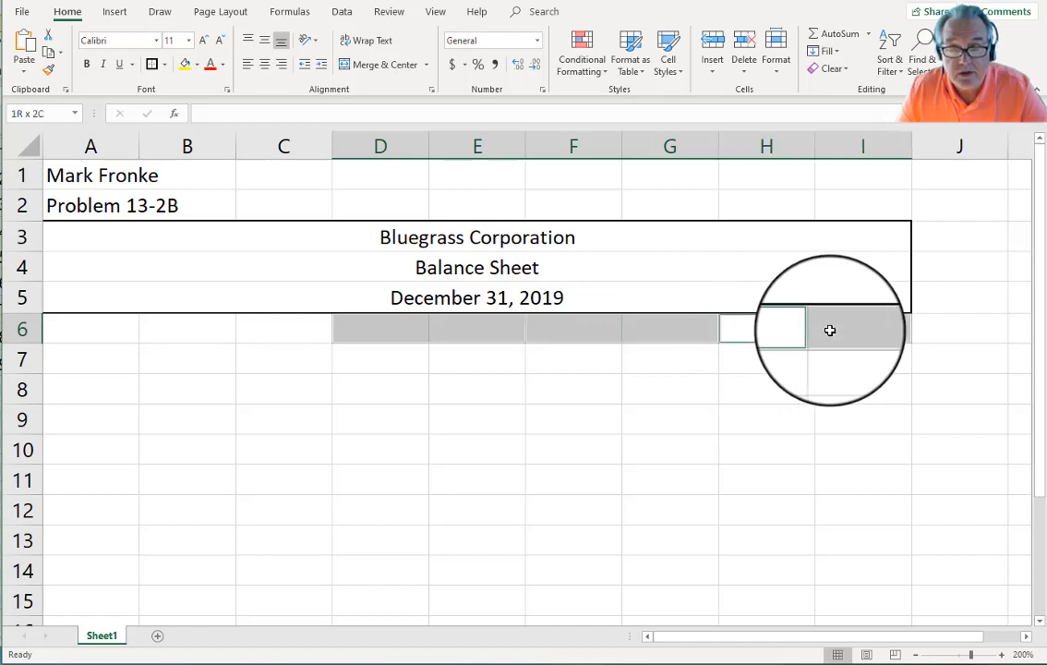
pyautogui.click(388, 67)
pyautogui.click(496, 426)
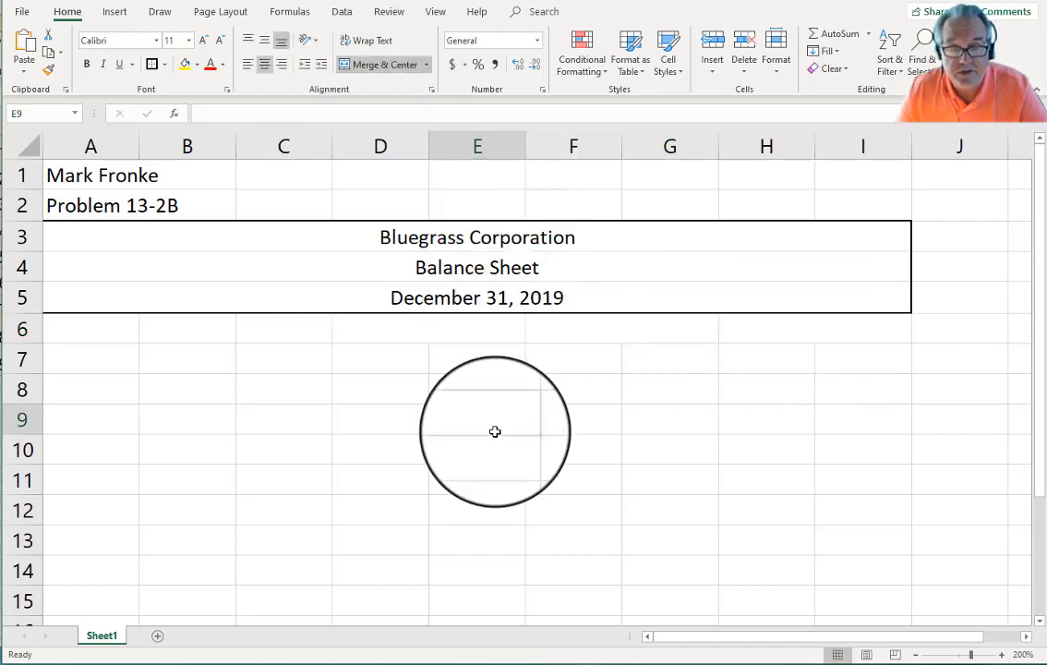
# Step: Enter the year headings 2019, 2018 and 2017 in the merged row 6 cells
pyautogui.click(412, 328)
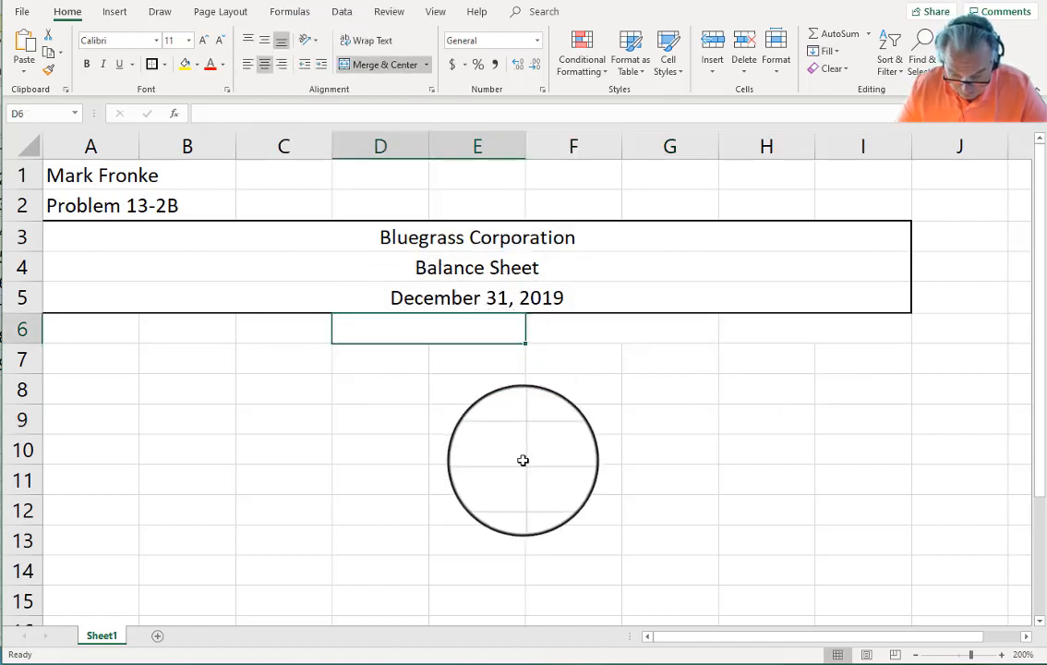
pyautogui.write('2019')
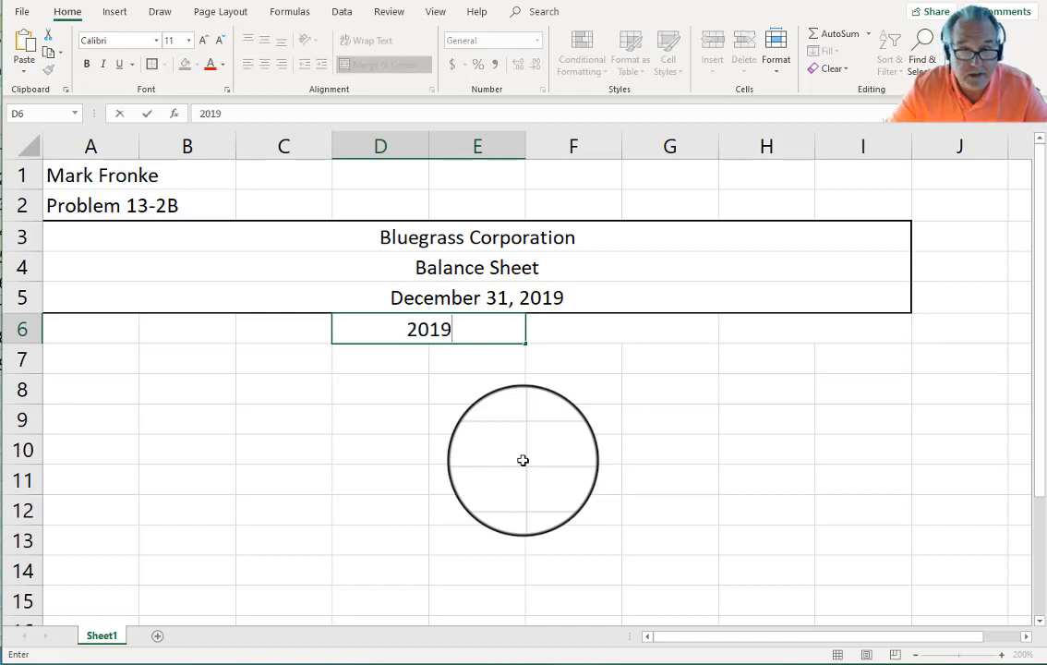
pyautogui.press('Tab')
pyautogui.write('2')
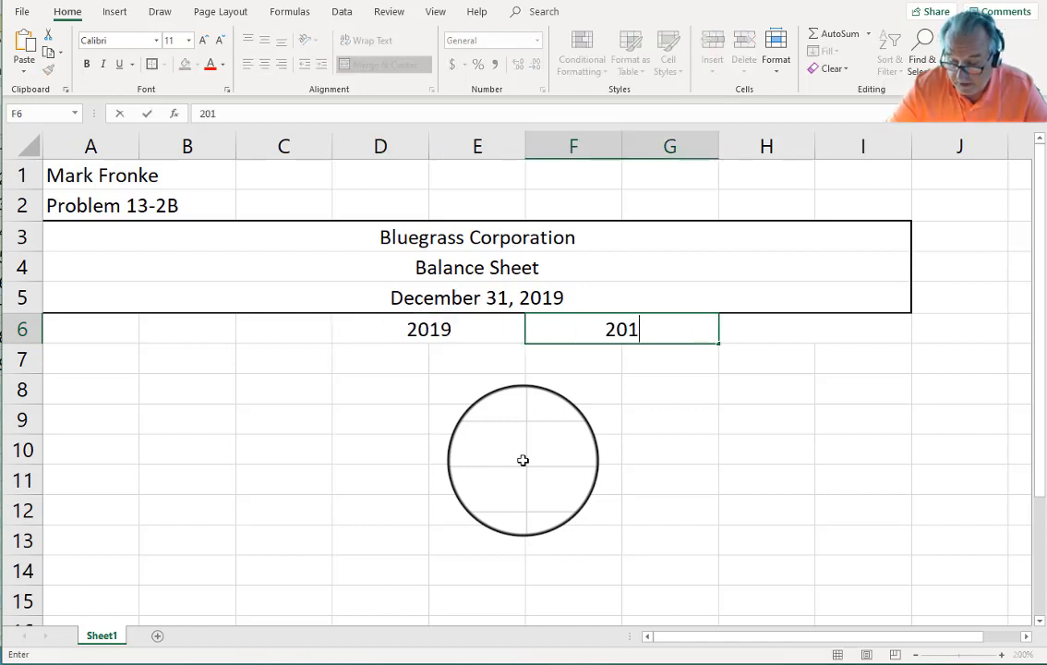
pyautogui.write('018')
pyautogui.press('Tab')
pyautogui.write('20')
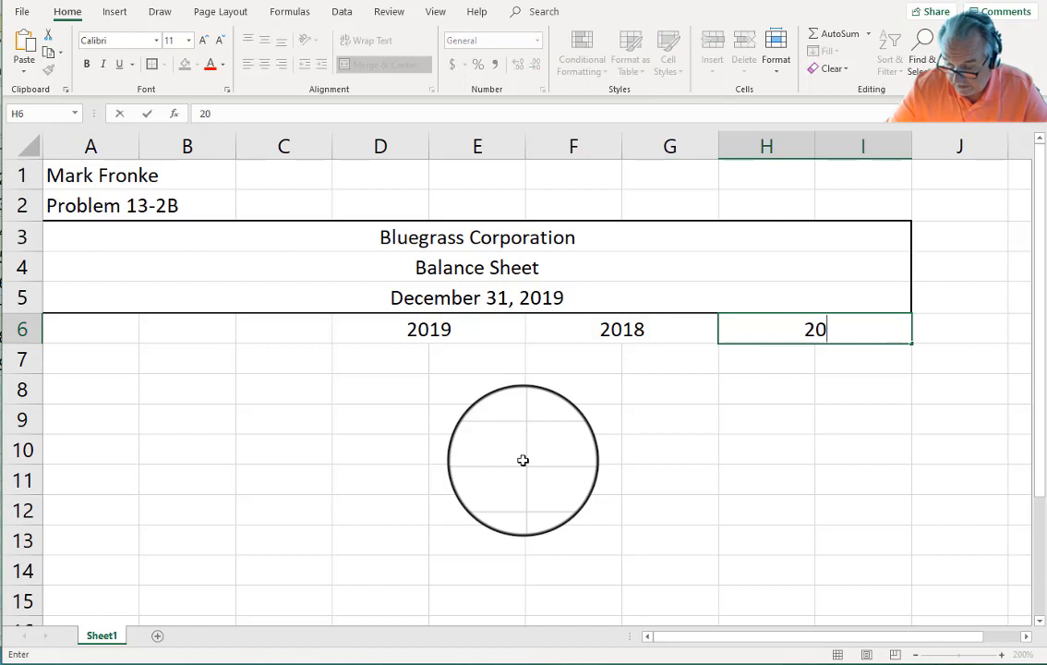
pyautogui.press('Return')
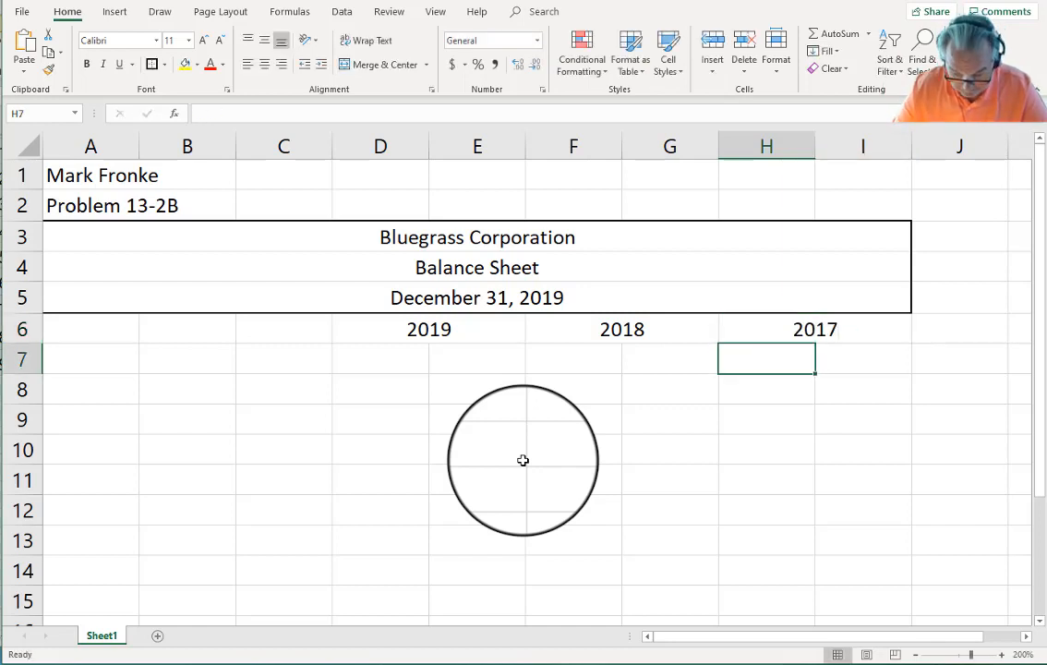
# Step: Enter 'Amount' in D7 and '%' in E7 under the 2019 heading
pyautogui.press('Left')
pyautogui.press('Left')
pyautogui.press('Left')
pyautogui.press('Left')
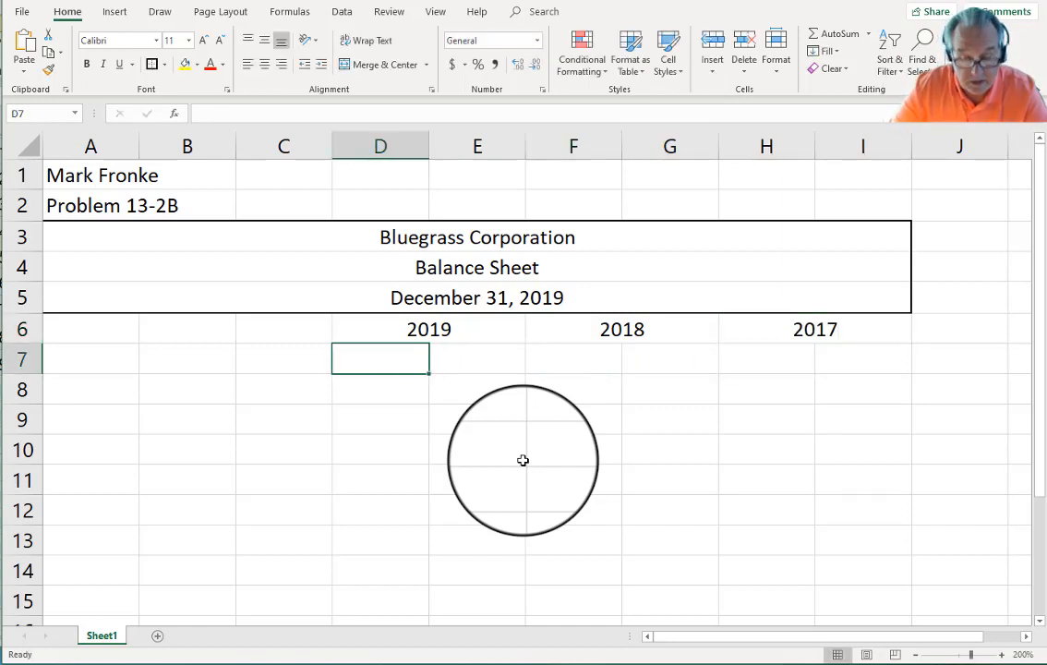
pyautogui.write('Amount')
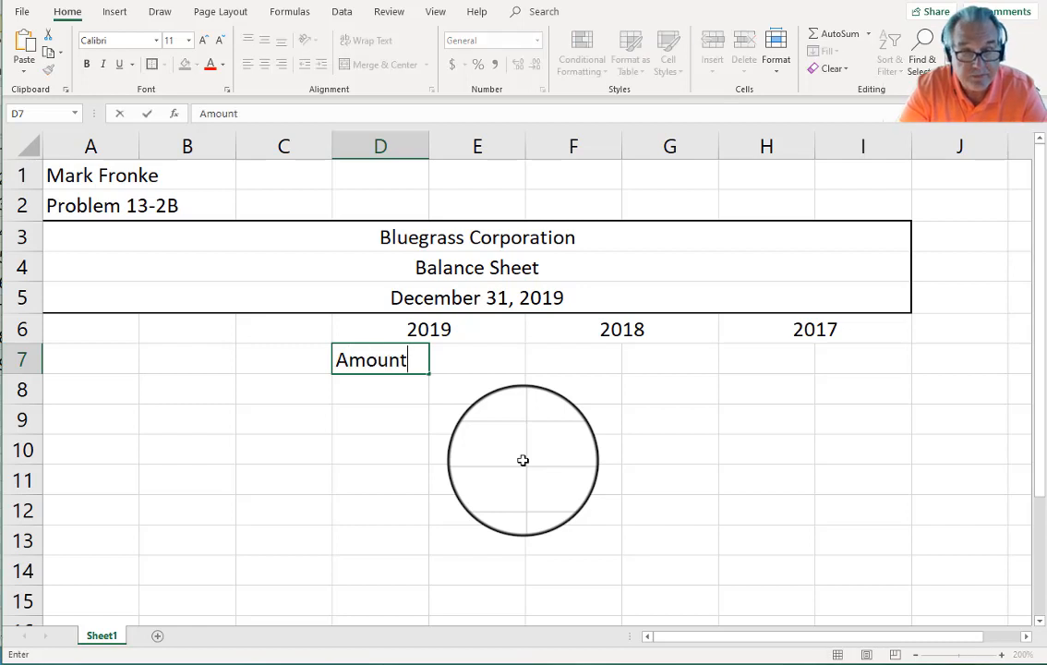
pyautogui.press('Tab')
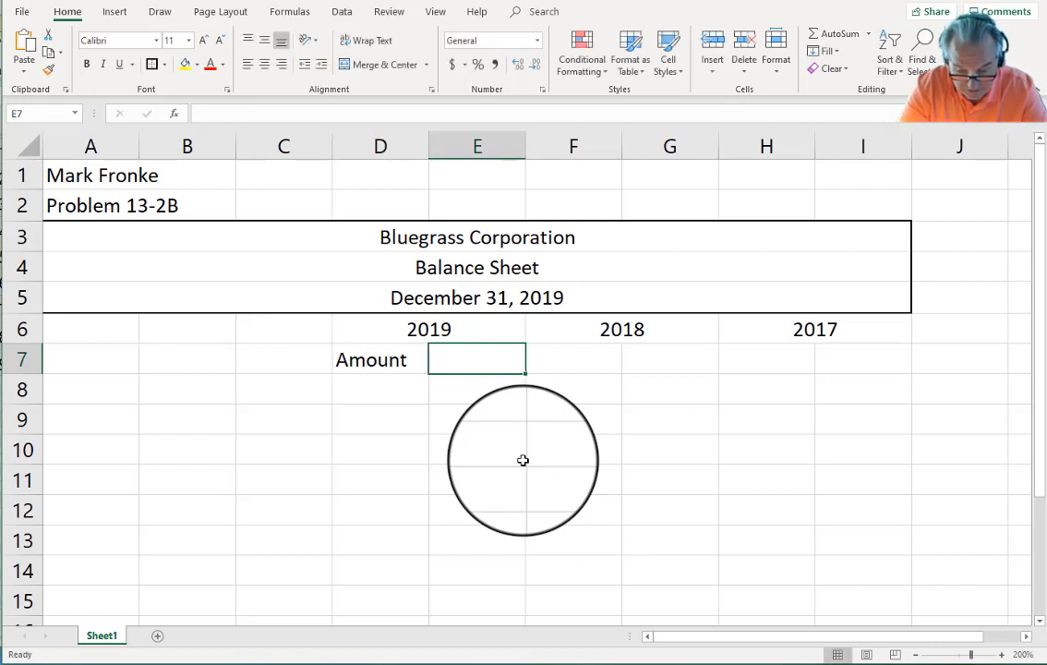
pyautogui.write('%')
pyautogui.press('Return')
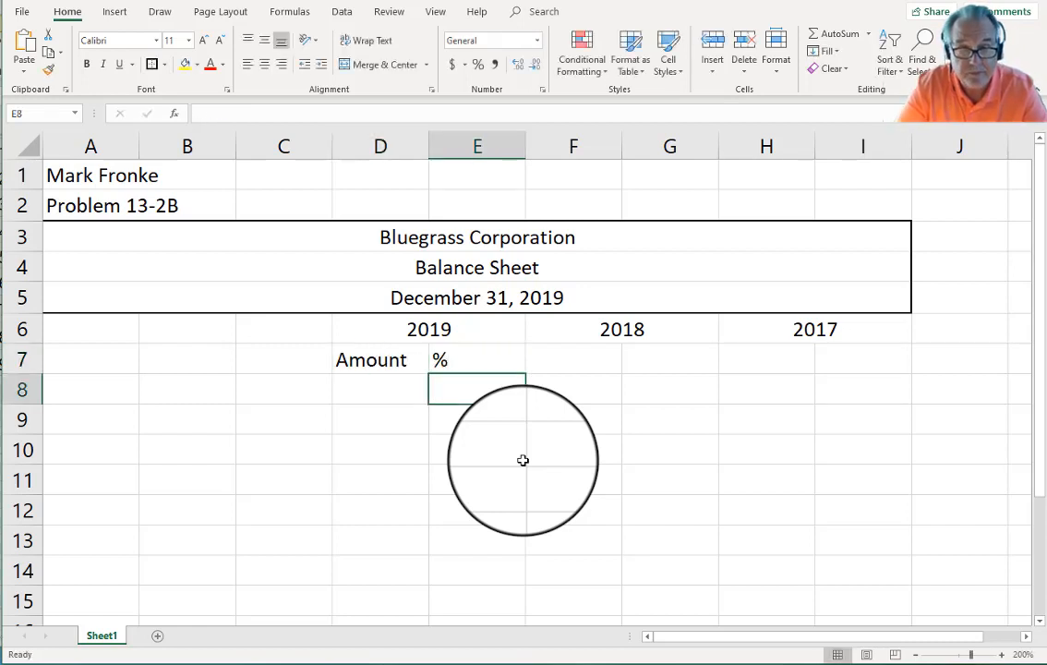
pyautogui.press('Up')
pyautogui.press('Left')
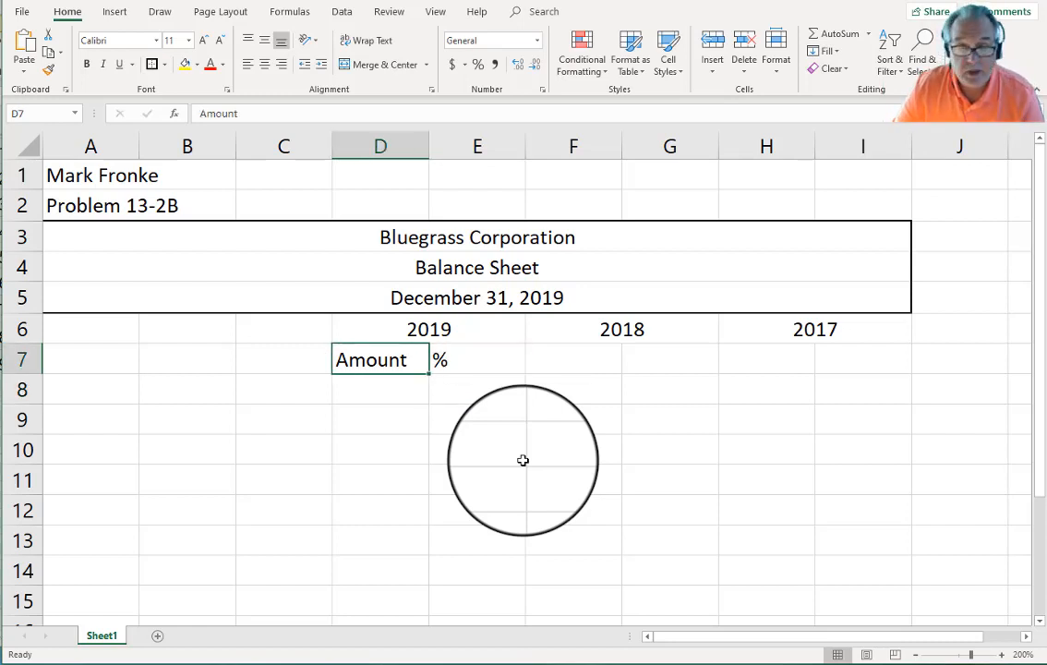
# Step: Centre the Amount and % labels in D7:E7 and copy them
pyautogui.moveTo(369, 358); pyautogui.dragTo(449, 359)
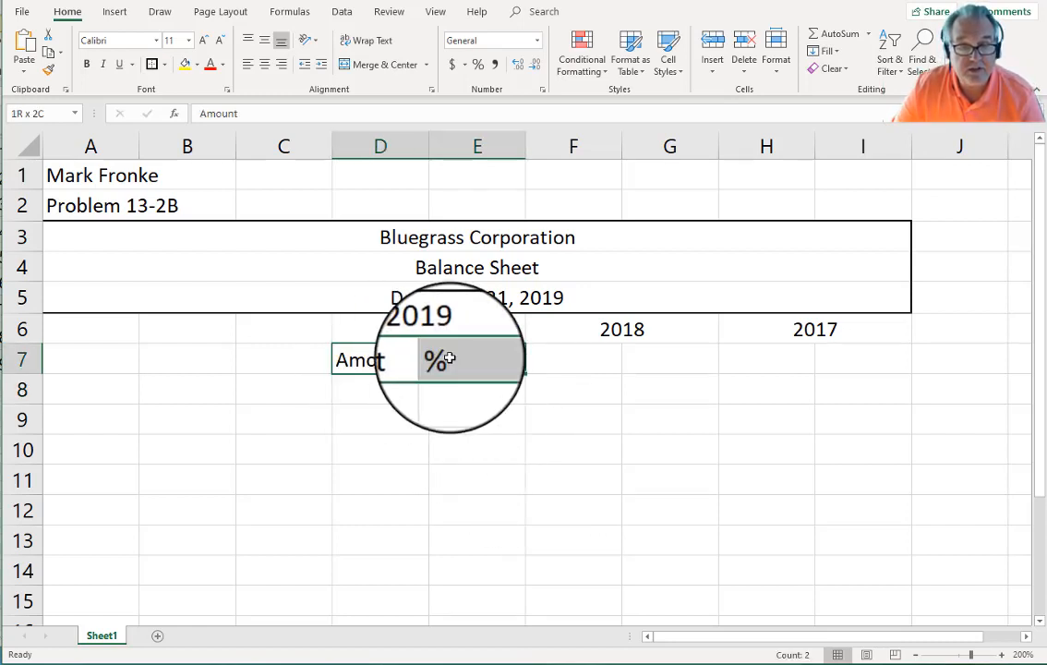
pyautogui.click(264, 64)
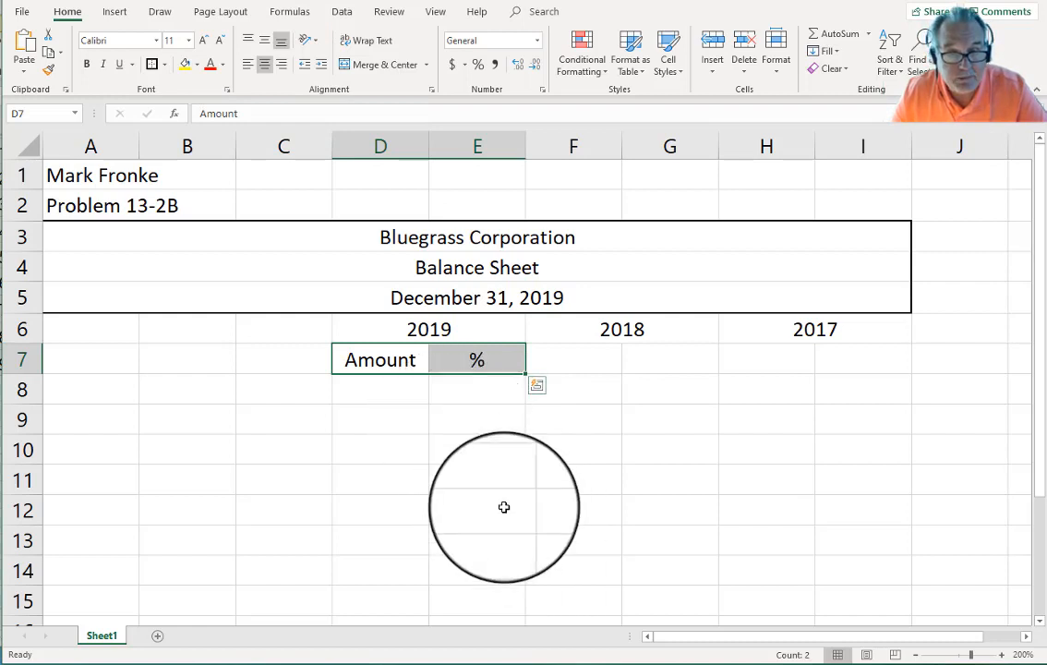
pyautogui.click(502, 505)
pyautogui.click(411, 352)
pyautogui.moveTo(412, 352); pyautogui.dragTo(435, 347)
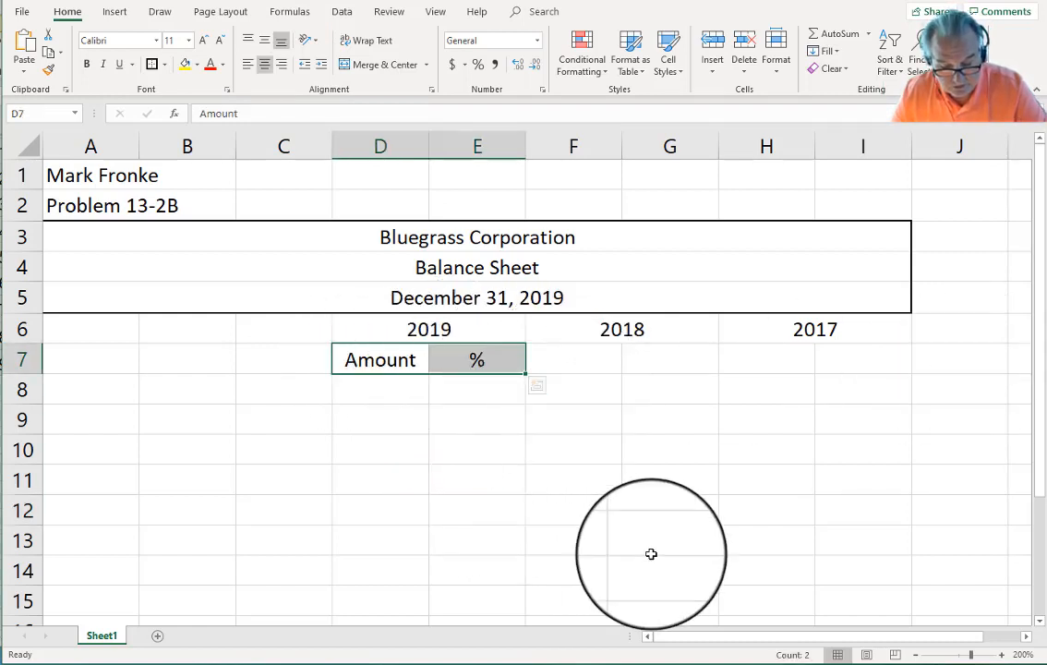
pyautogui.hotkey('ctrl', 'q')
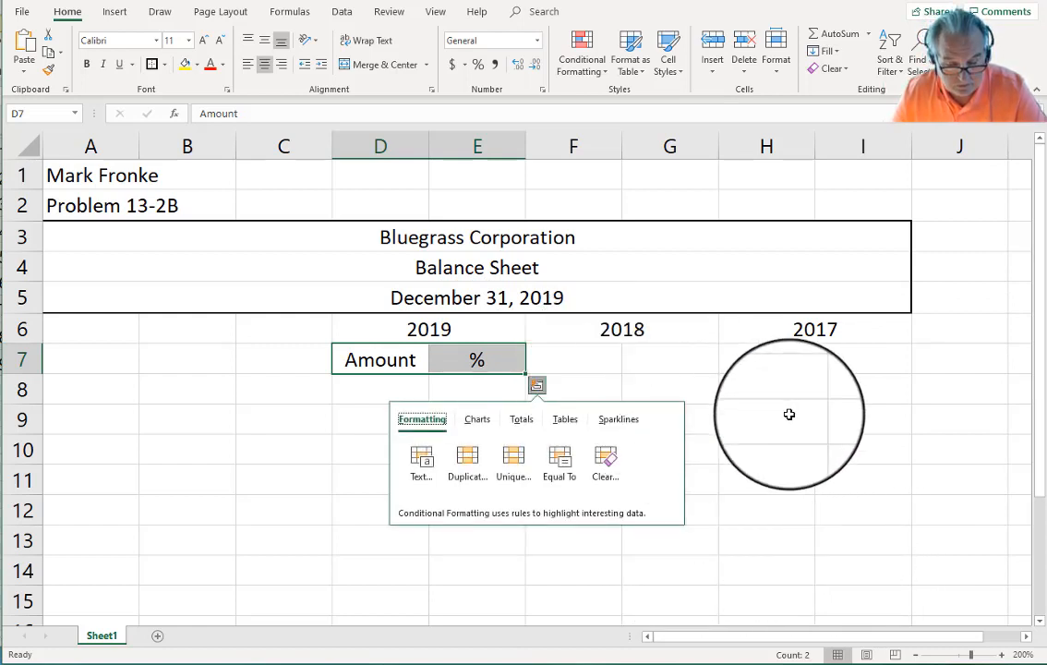
pyautogui.press('Escape')
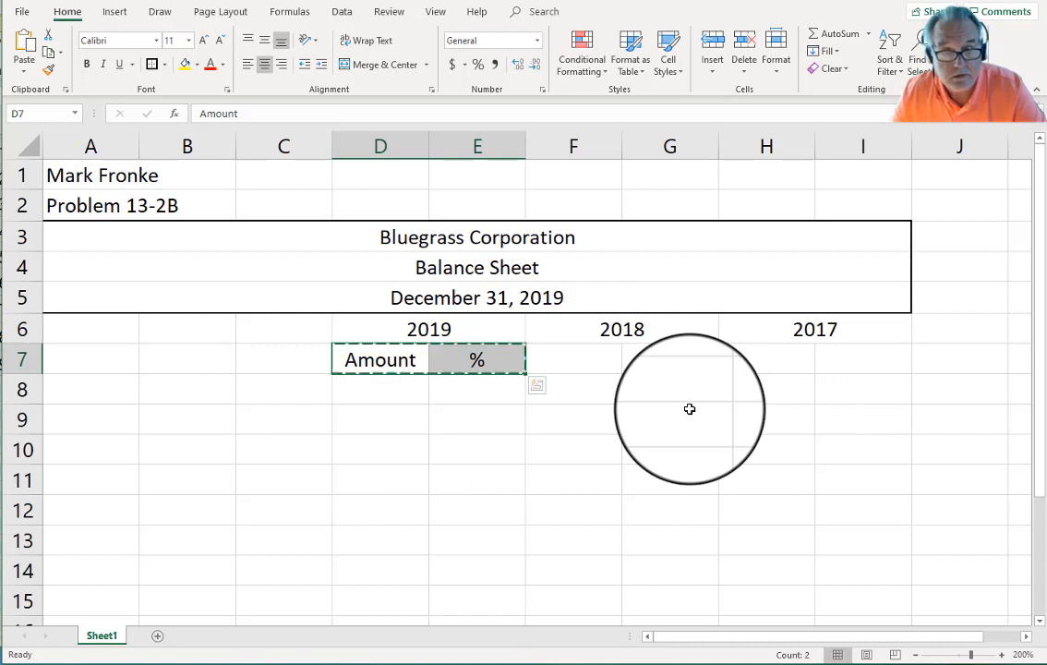
# Step: Paste Amount and % into F7 and H7 under 2018 and 2017
pyautogui.click(575, 365)
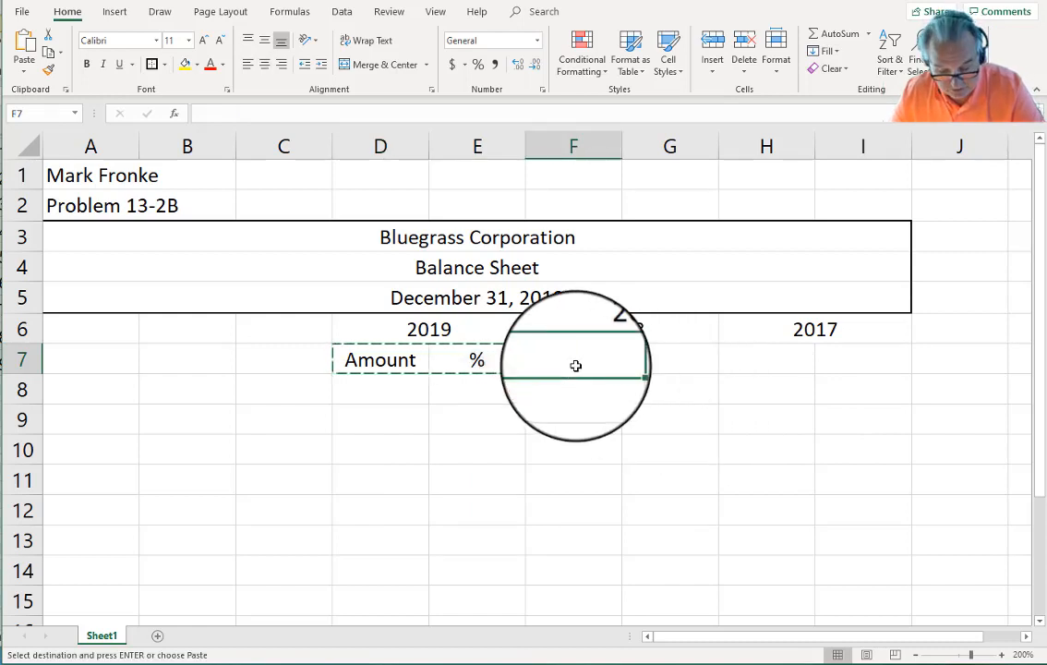
pyautogui.hotkey('ctrl', 'v')
pyautogui.click(776, 363)
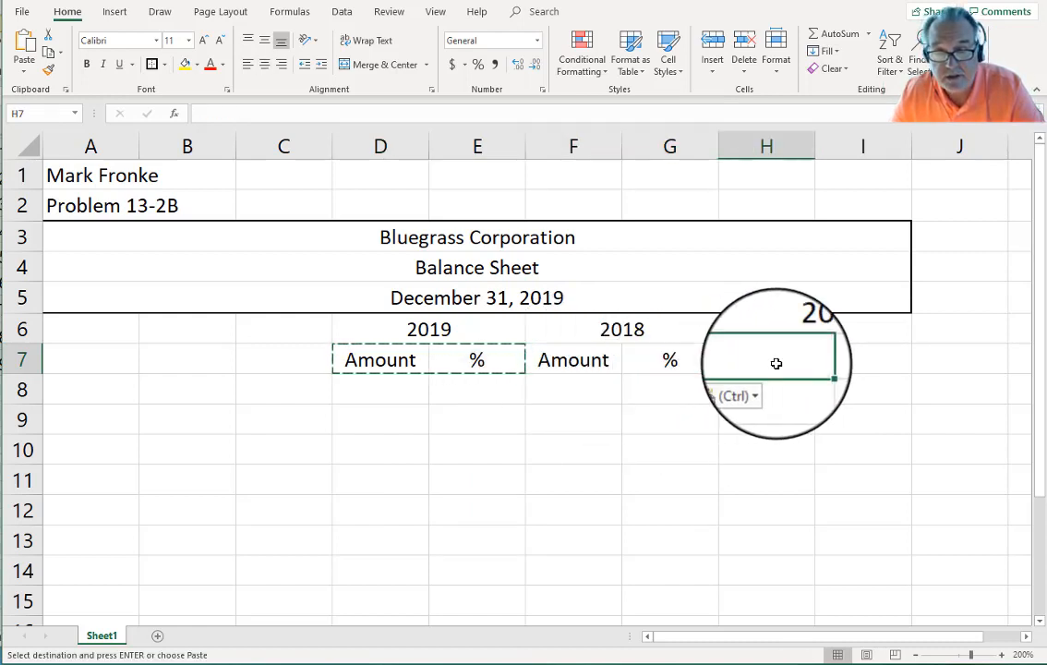
pyautogui.hotkey('ctrl', 'v')
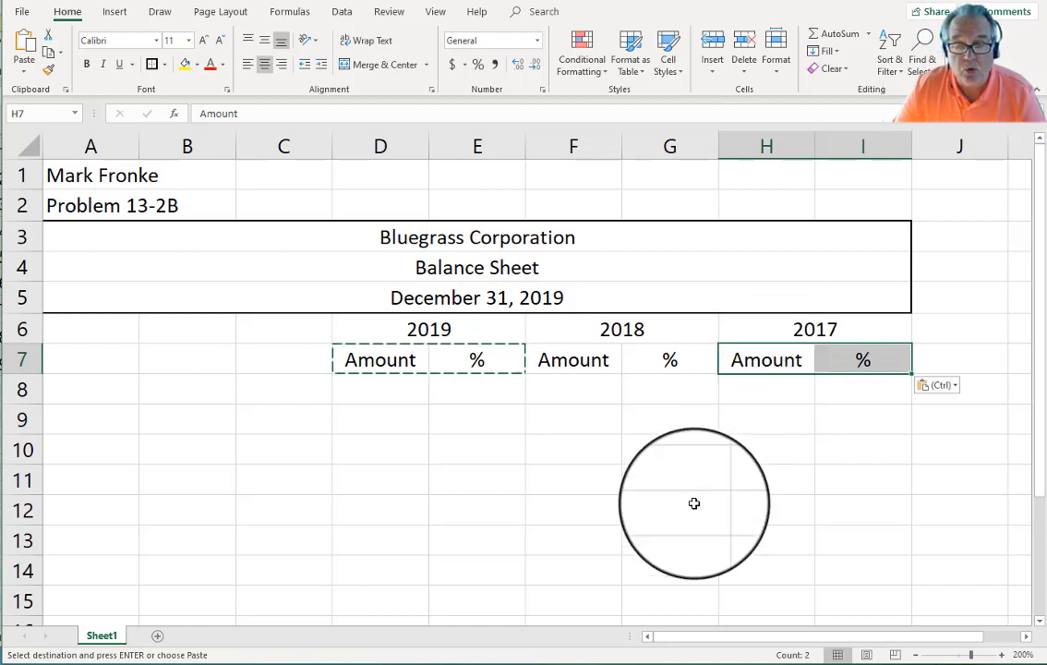
pyautogui.click(543, 457)
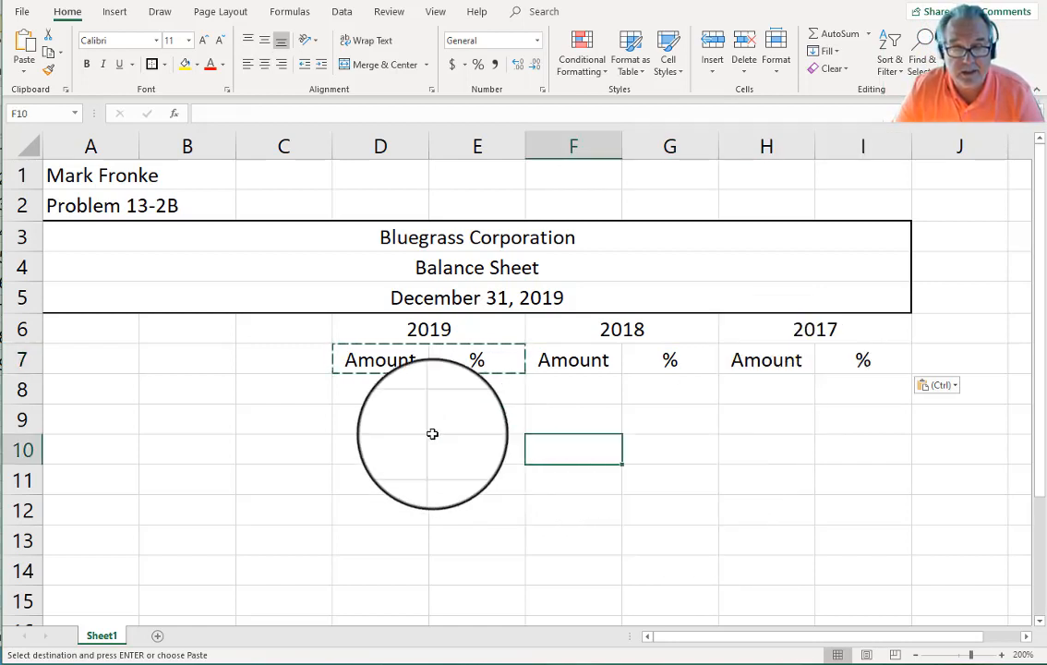
pyautogui.press('Escape')
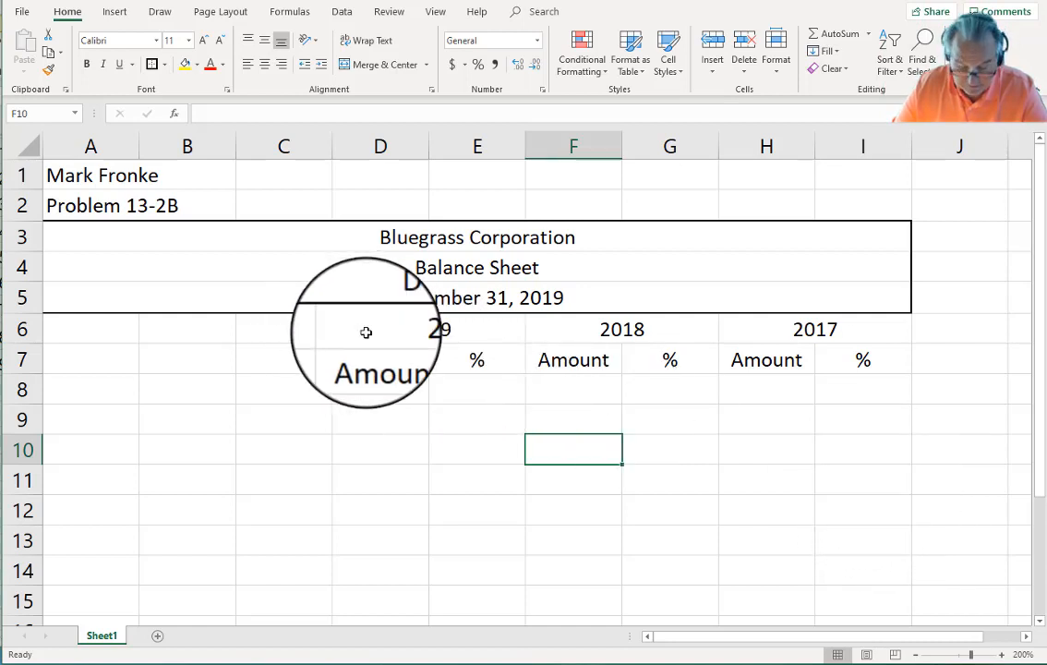
# Step: Border the year headings and box D6:E7, F6:G7 and H6:I7 with outside borders
pyautogui.moveTo(365, 333); pyautogui.dragTo(836, 334)
pyautogui.click(150, 64)
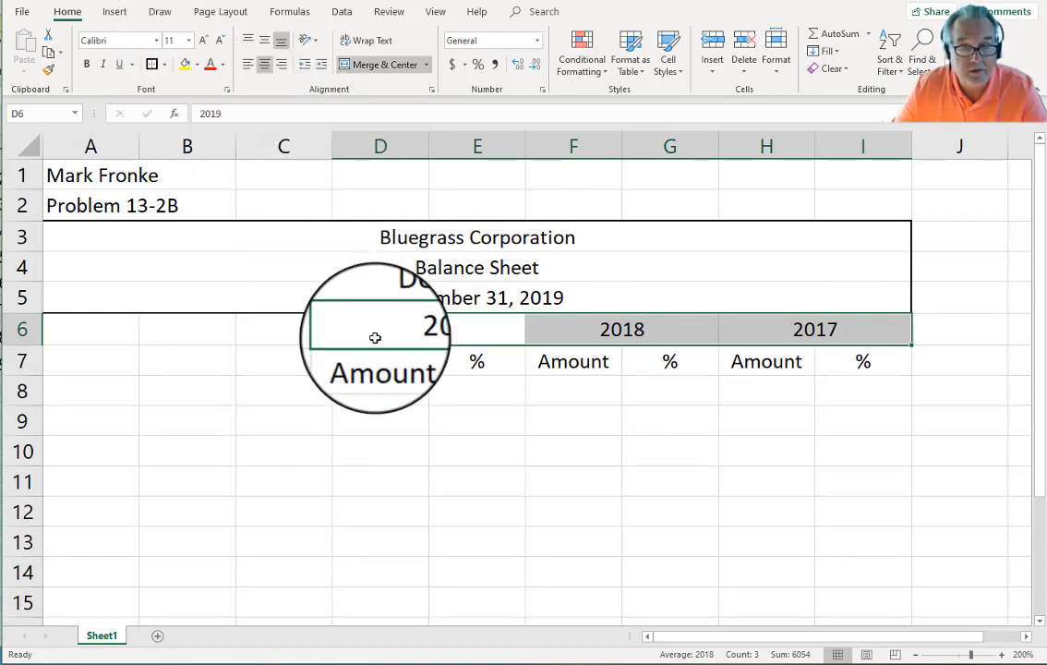
pyautogui.click(346, 363)
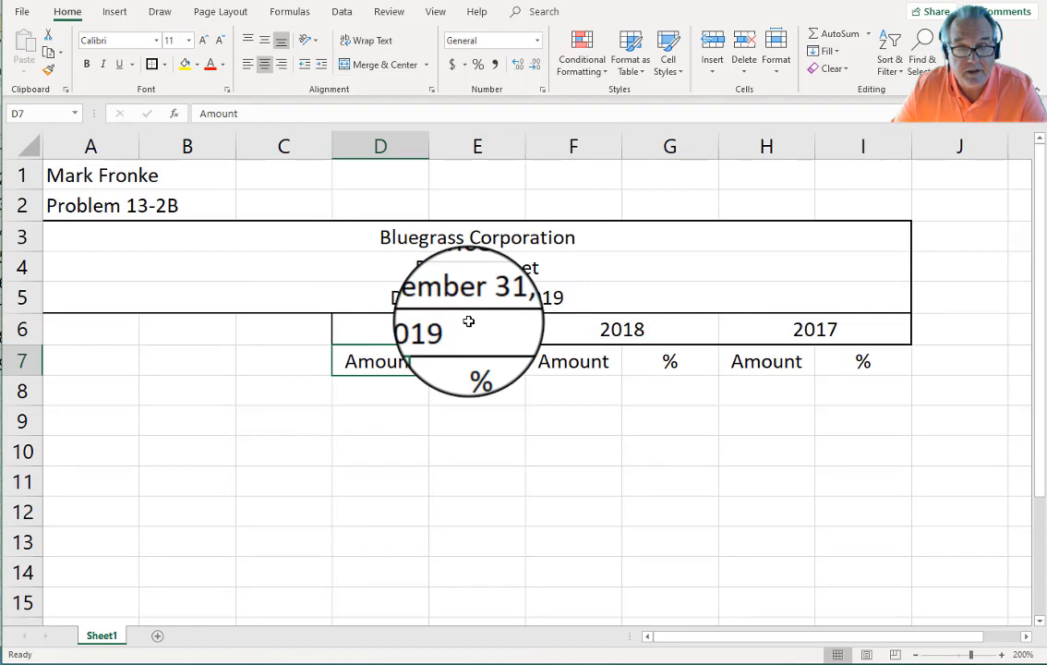
pyautogui.moveTo(468, 321); pyautogui.dragTo(466, 359)
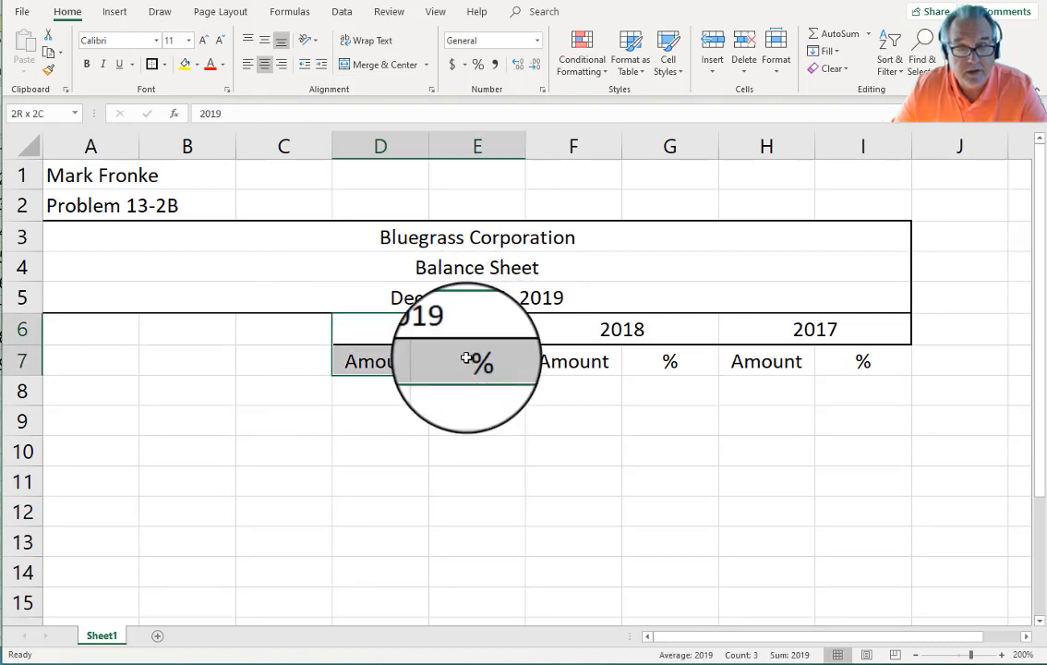
pyautogui.click(152, 66)
pyautogui.click(573, 327)
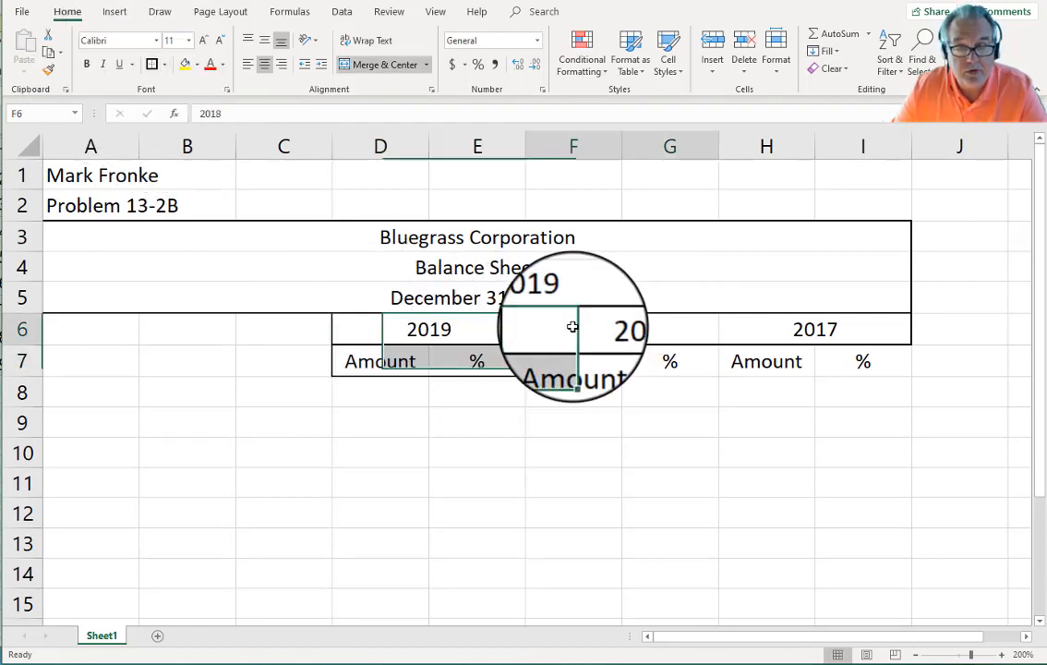
pyautogui.moveTo(572, 327); pyautogui.dragTo(650, 362)
pyautogui.click(152, 64)
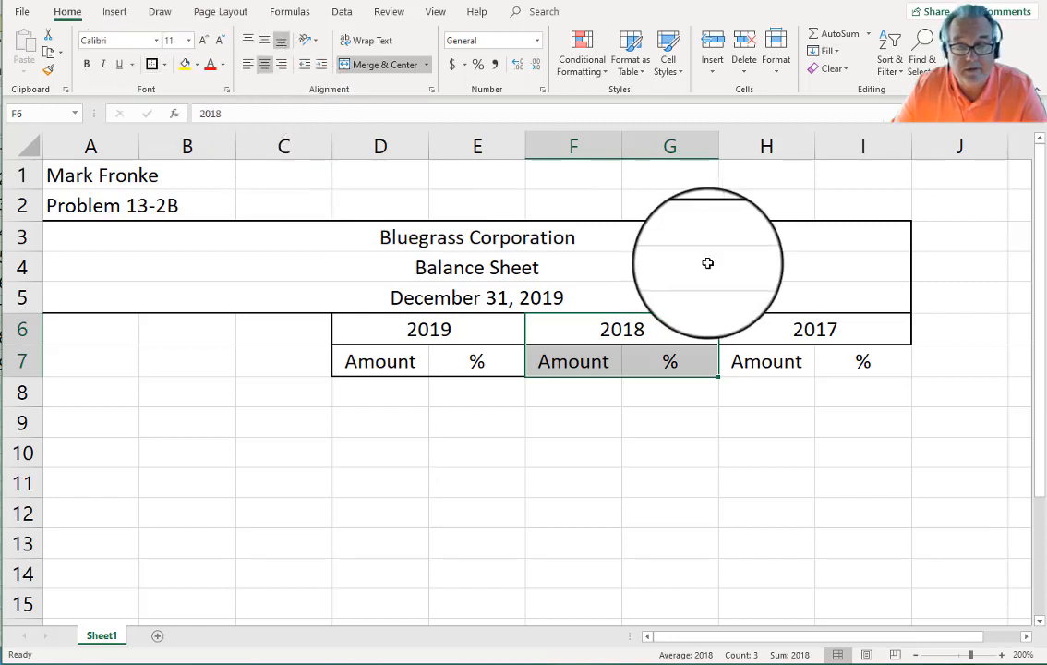
pyautogui.moveTo(769, 329); pyautogui.dragTo(840, 361)
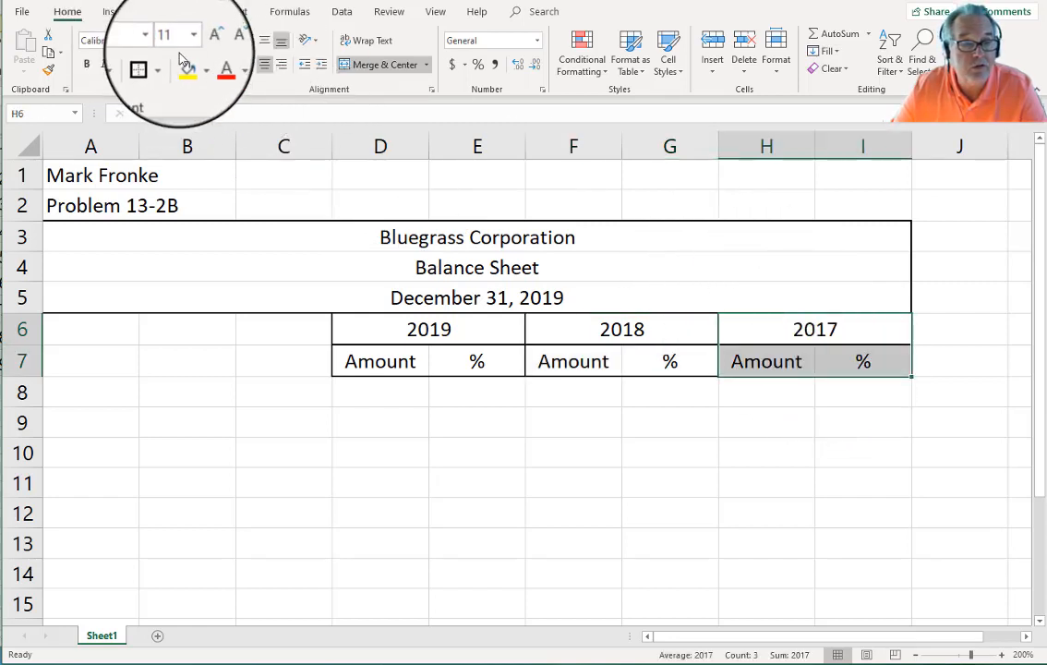
pyautogui.click(152, 64)
pyautogui.click(379, 452)
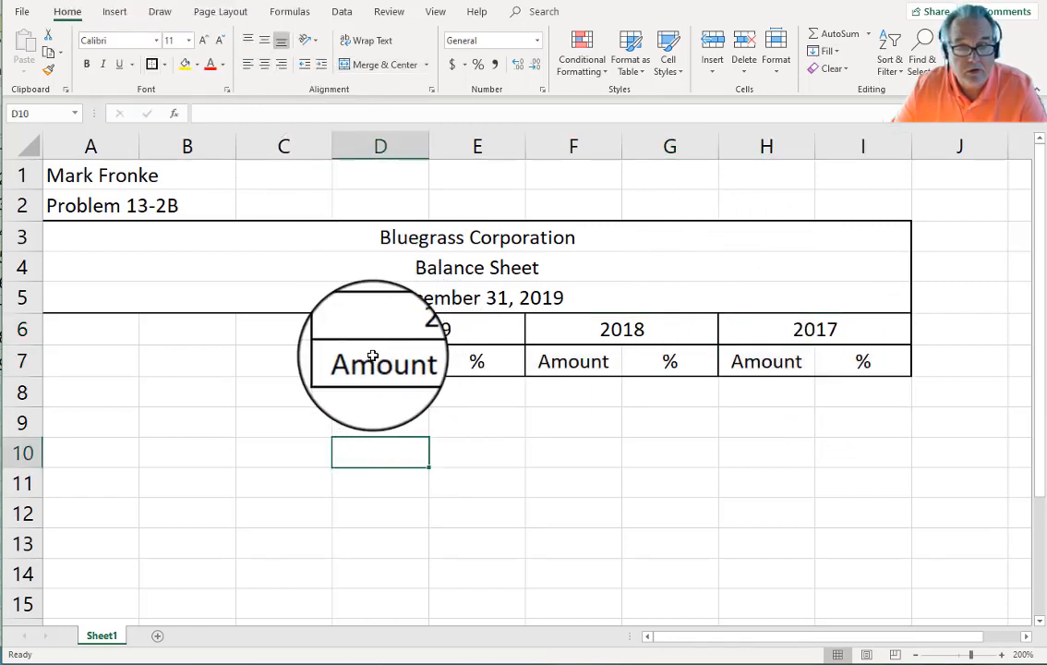
# Step: Set the Amount and % labels in D7:I7 to font size 9
pyautogui.moveTo(372, 357); pyautogui.dragTo(849, 361)
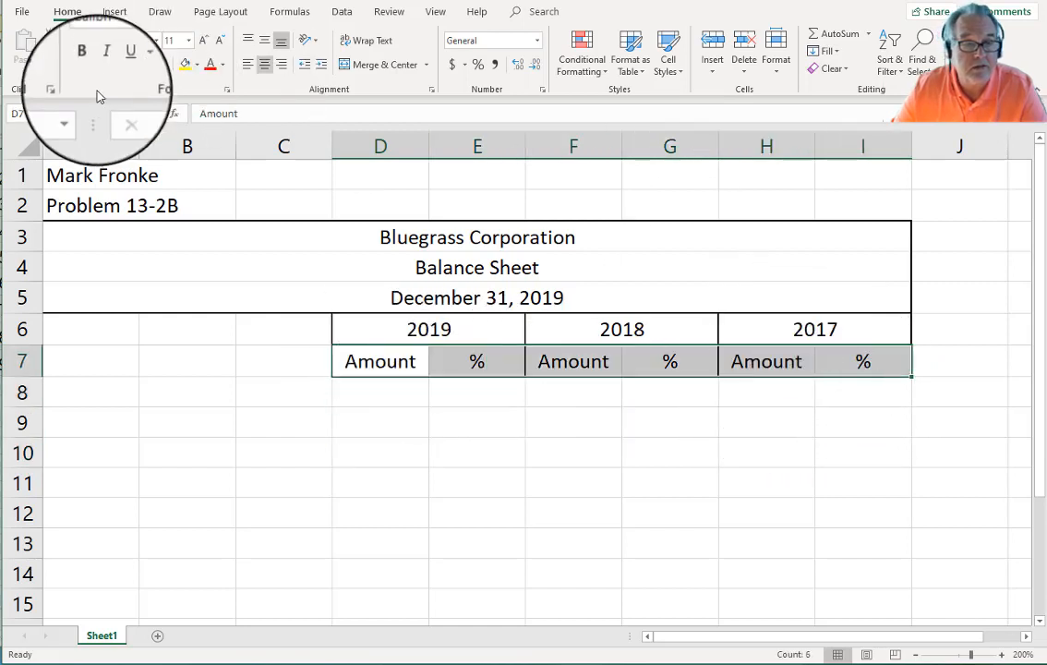
pyautogui.click(189, 43)
pyautogui.click(189, 44)
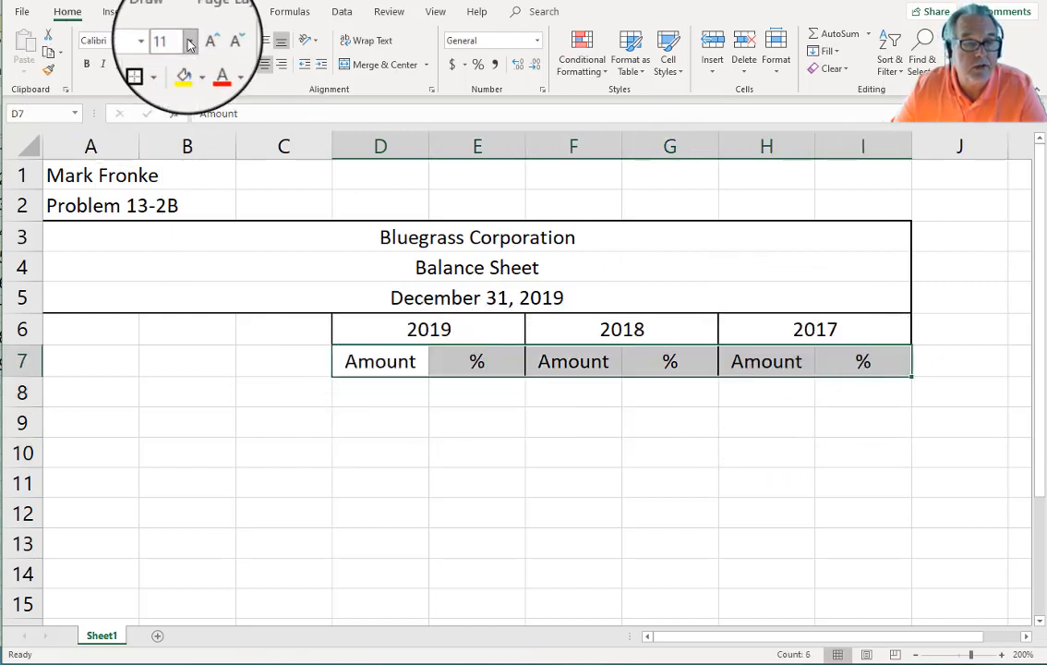
pyautogui.click(189, 43)
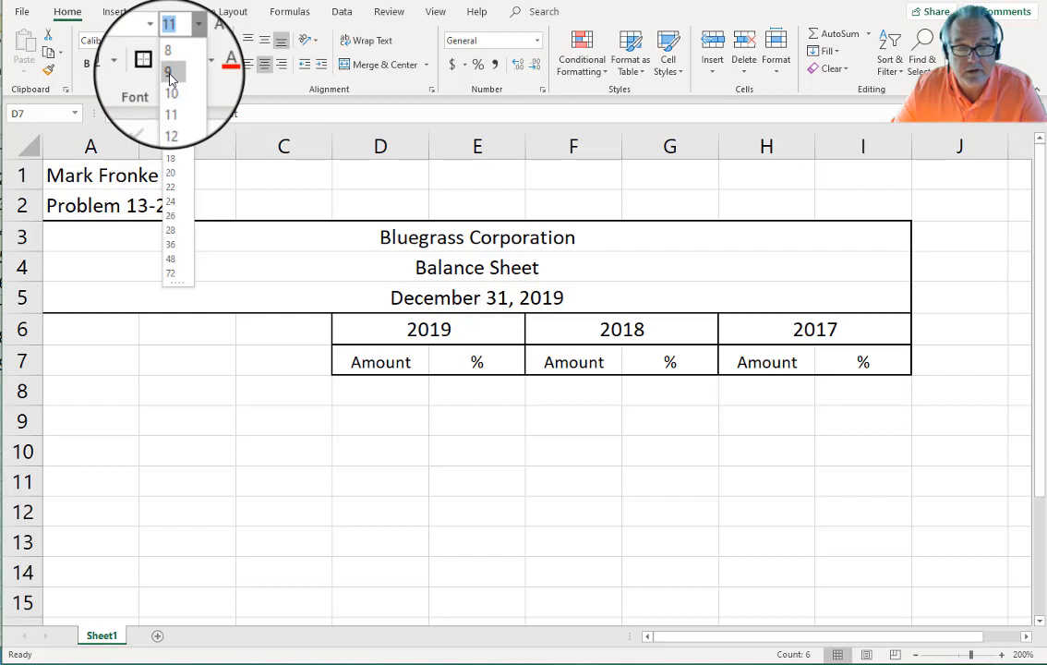
pyautogui.click(169, 74)
pyautogui.click(317, 491)
pyautogui.click(76, 388)
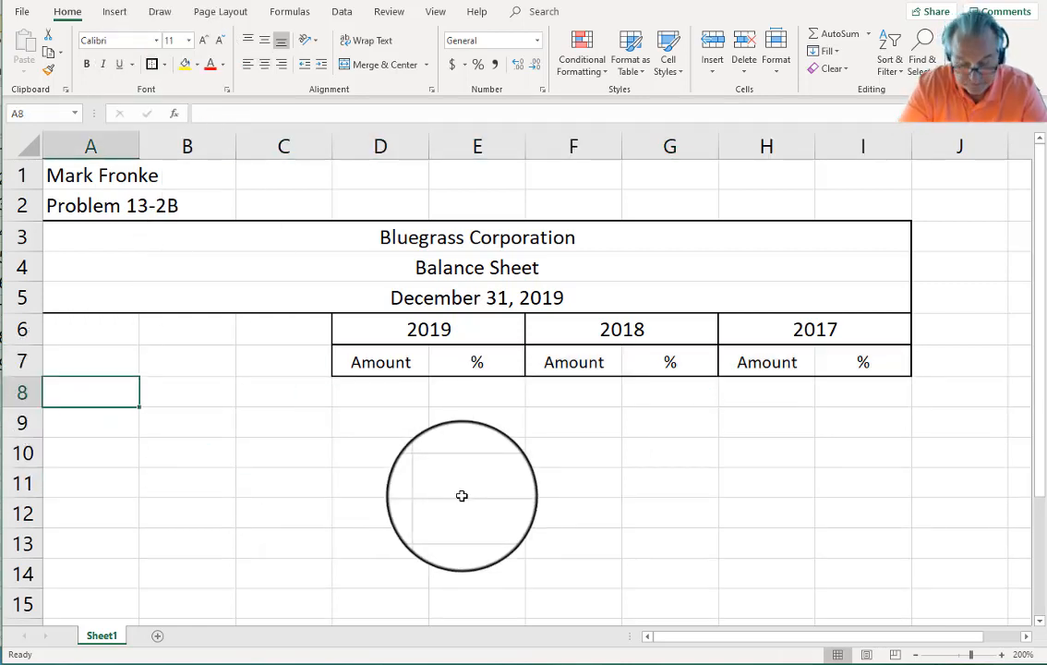
# Step: Enter 'Assets:' in A8 and 'Current Assets' in B9
pyautogui.write('Assets')
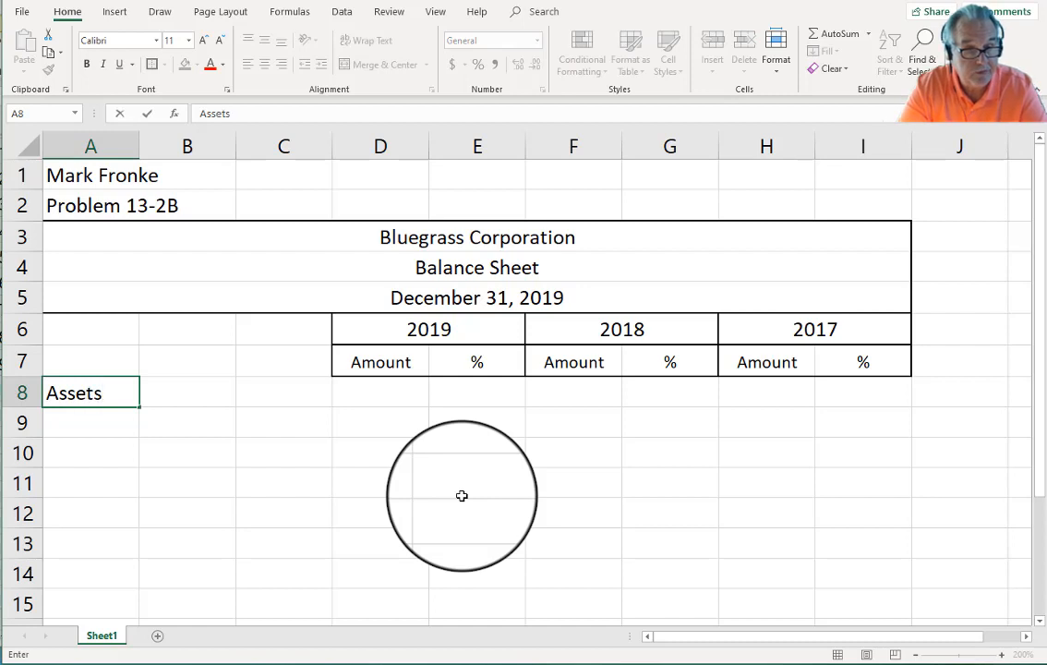
pyautogui.write(':')
pyautogui.press('Return')
pyautogui.press('Right')
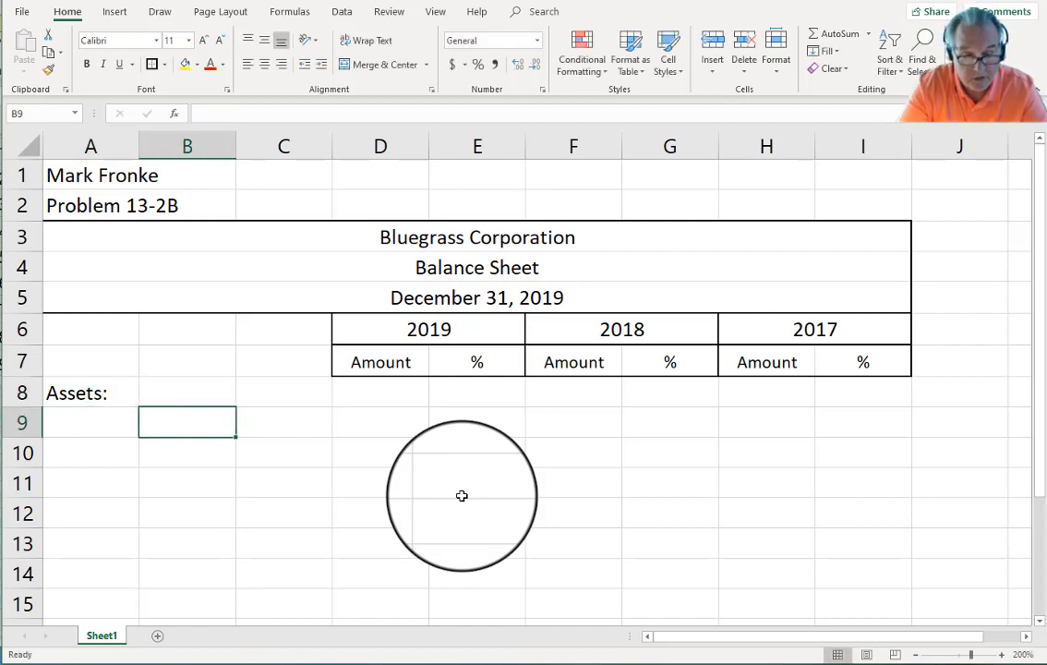
pyautogui.write('Current Assets')
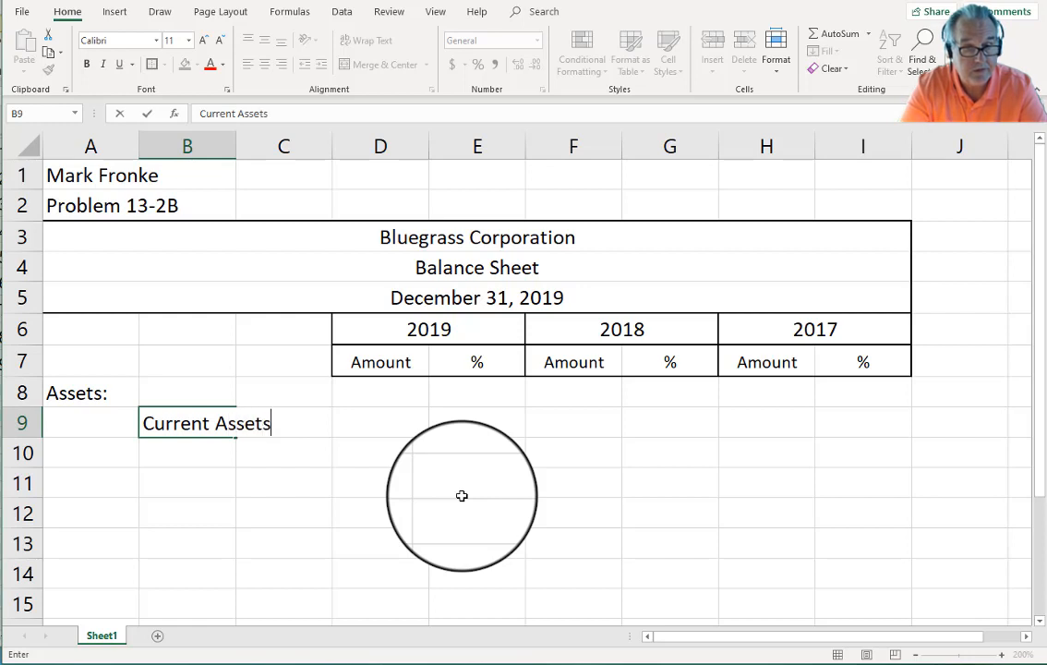
pyautogui.press('Return')
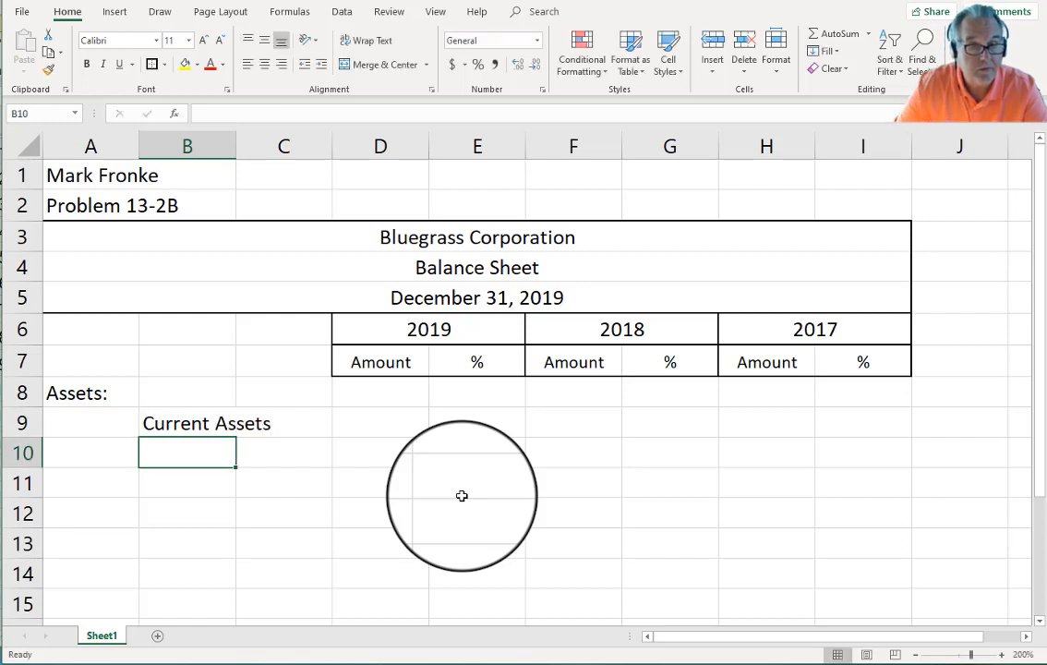
# Step: Narrow columns A and B and widen column C to 13.29
pyautogui.moveTo(138, 144); pyautogui.dragTo(74, 144)
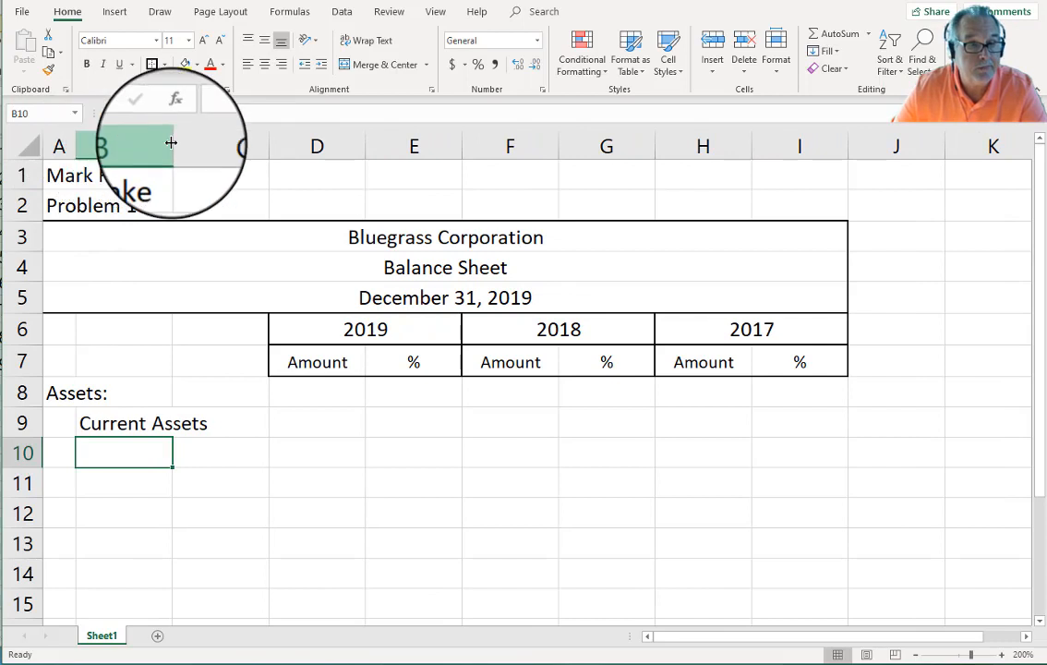
pyautogui.moveTo(172, 143); pyautogui.dragTo(121, 145)
pyautogui.moveTo(216, 144); pyautogui.dragTo(288, 147)
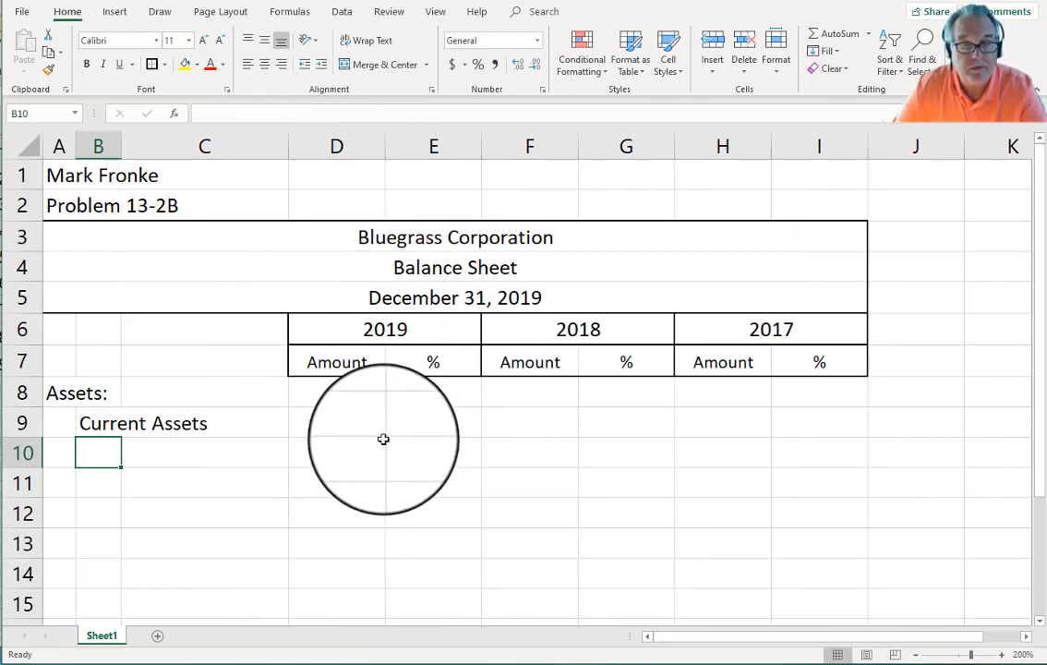
# Step: Enter 54860 as the 2019 Current Assets amount in D9
pyautogui.click(329, 422)
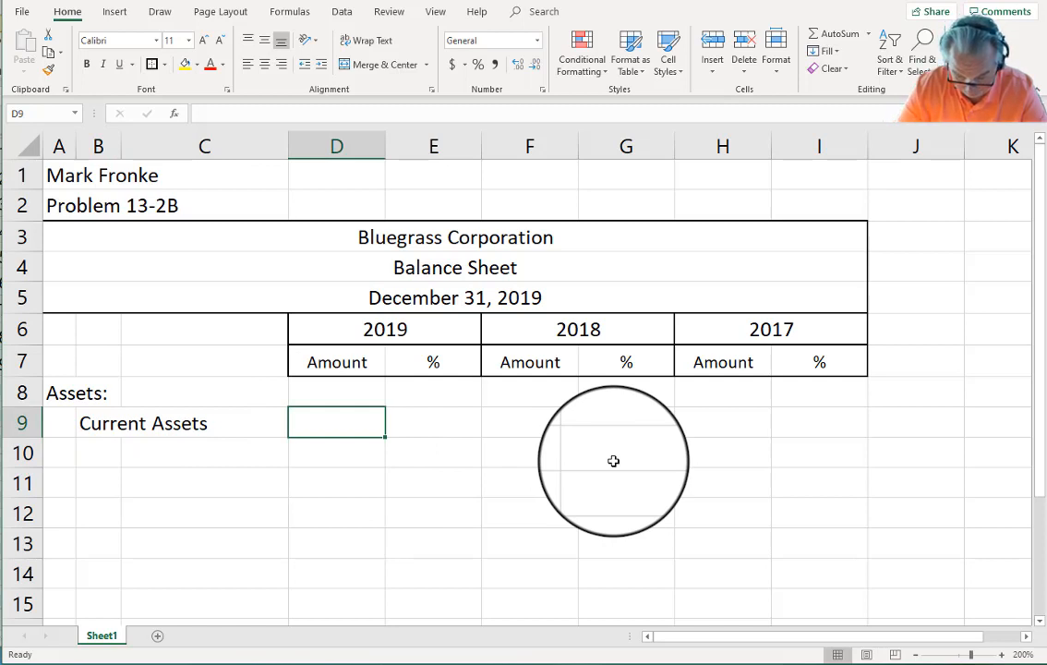
pyautogui.write('54860')
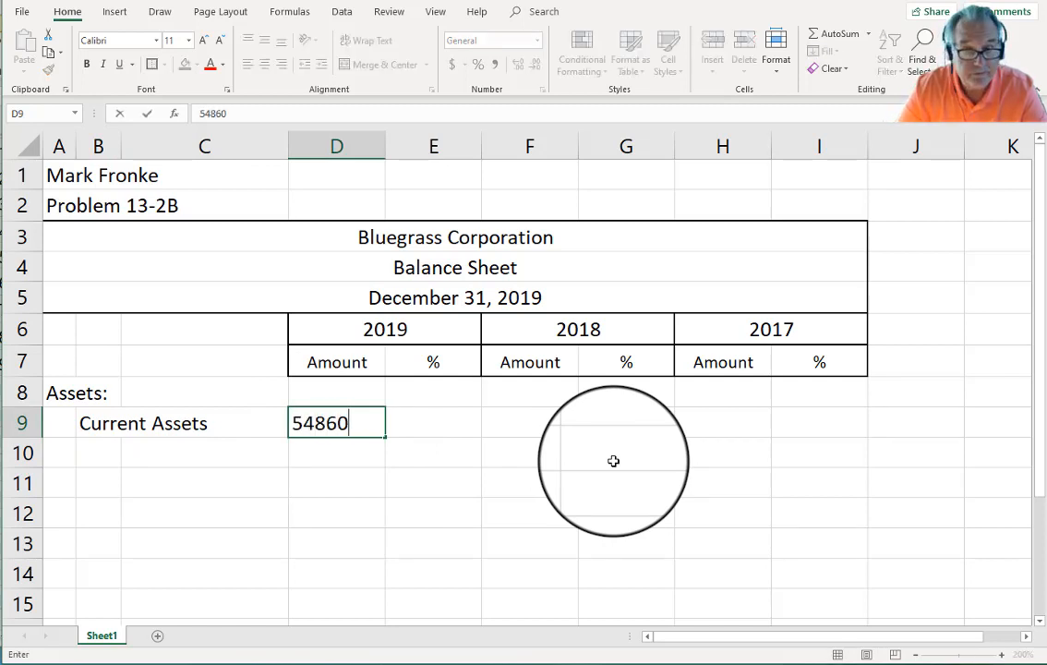
pyautogui.press('Return')
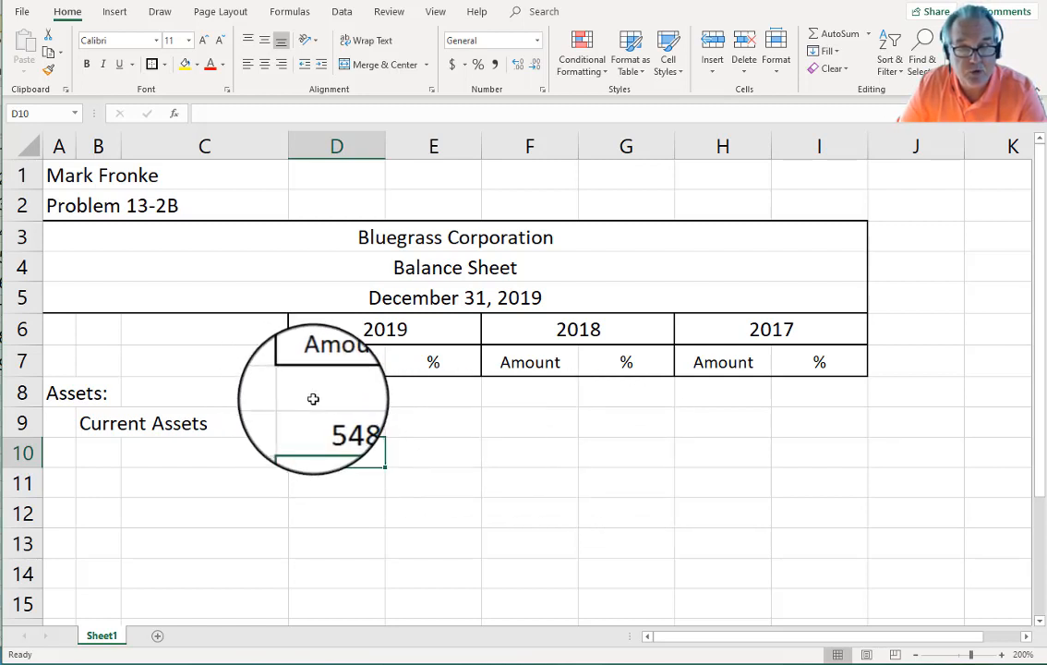
# Step: Format the amount range as Number with 0 decimals and a 1000 separator, showing 54,860
pyautogui.moveTo(313, 398); pyautogui.dragTo(841, 416)
pyautogui.click(914, 653)
pyautogui.click(914, 654)
pyautogui.click(914, 654)
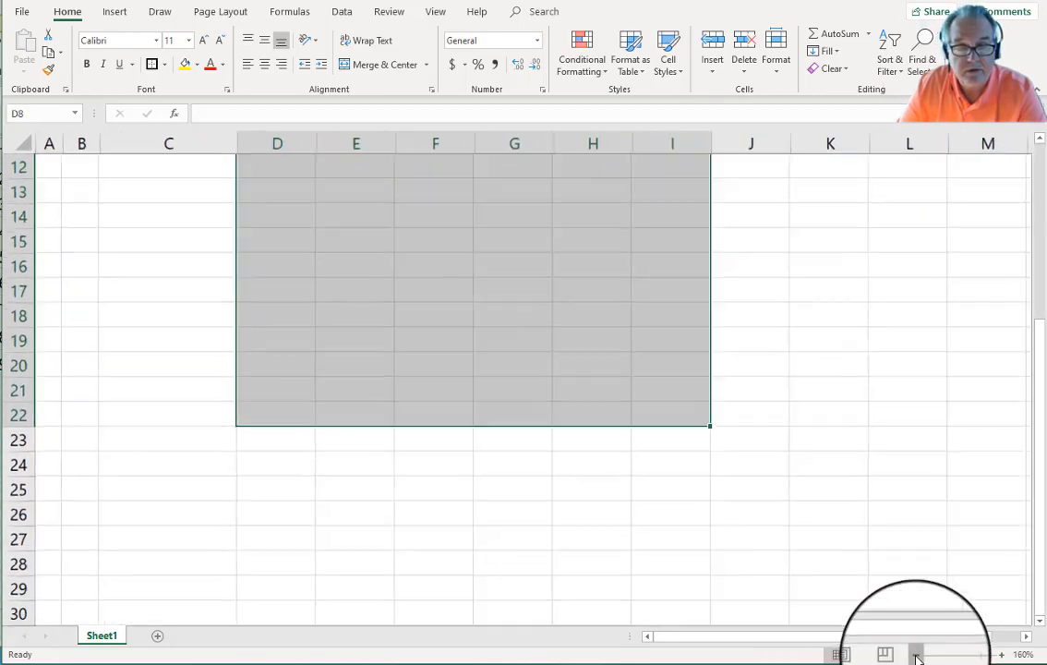
pyautogui.click(914, 654)
pyautogui.scroll(4, 851, 510)
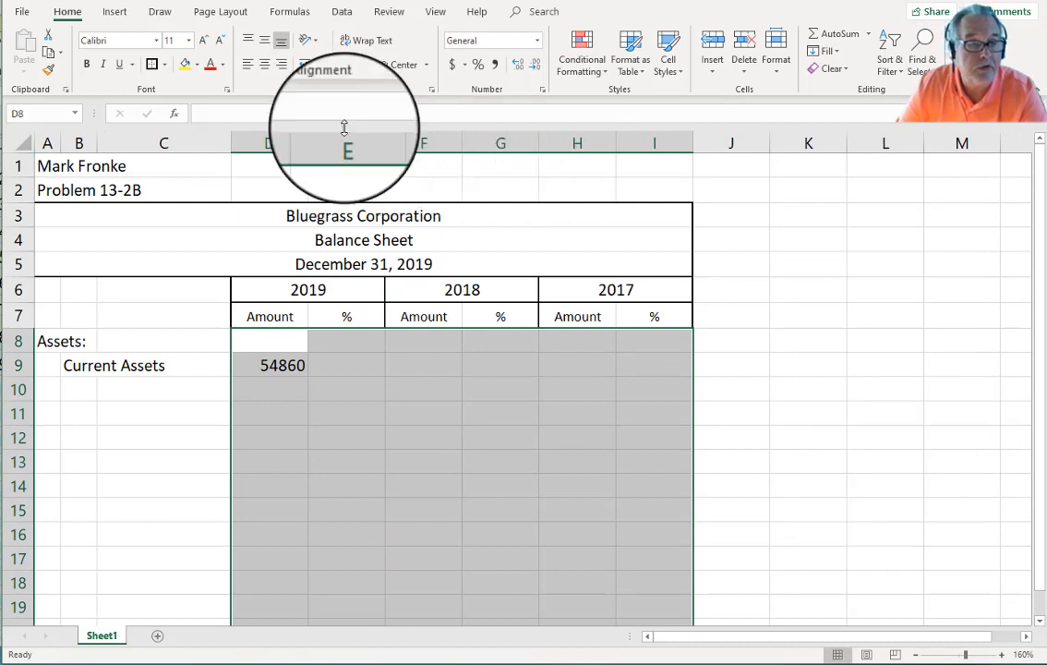
pyautogui.rightClick(491, 365)
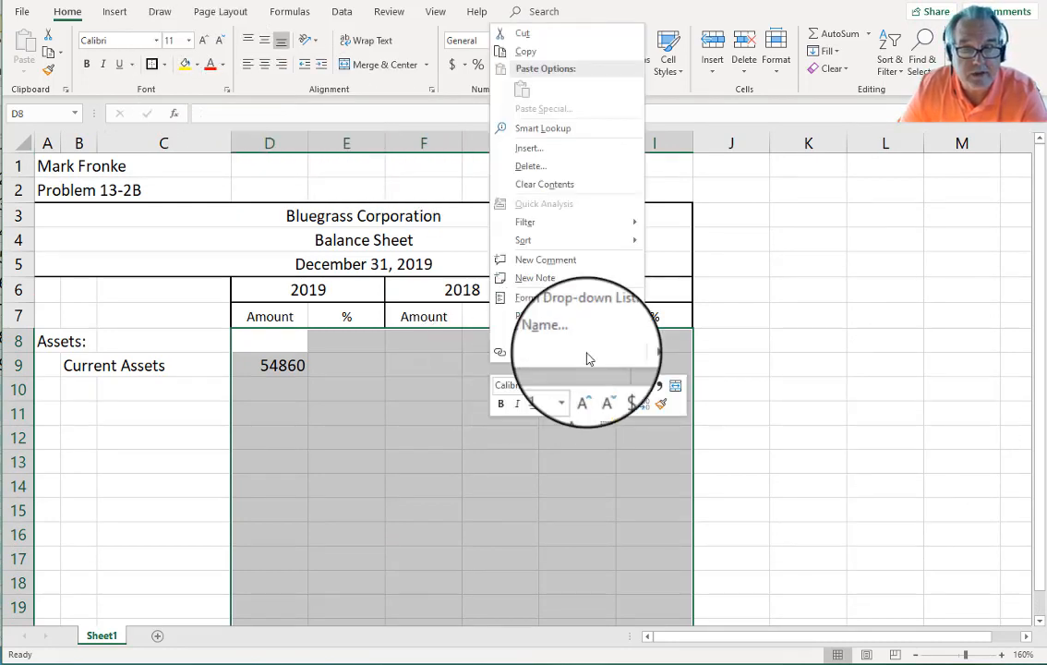
pyautogui.click(554, 296)
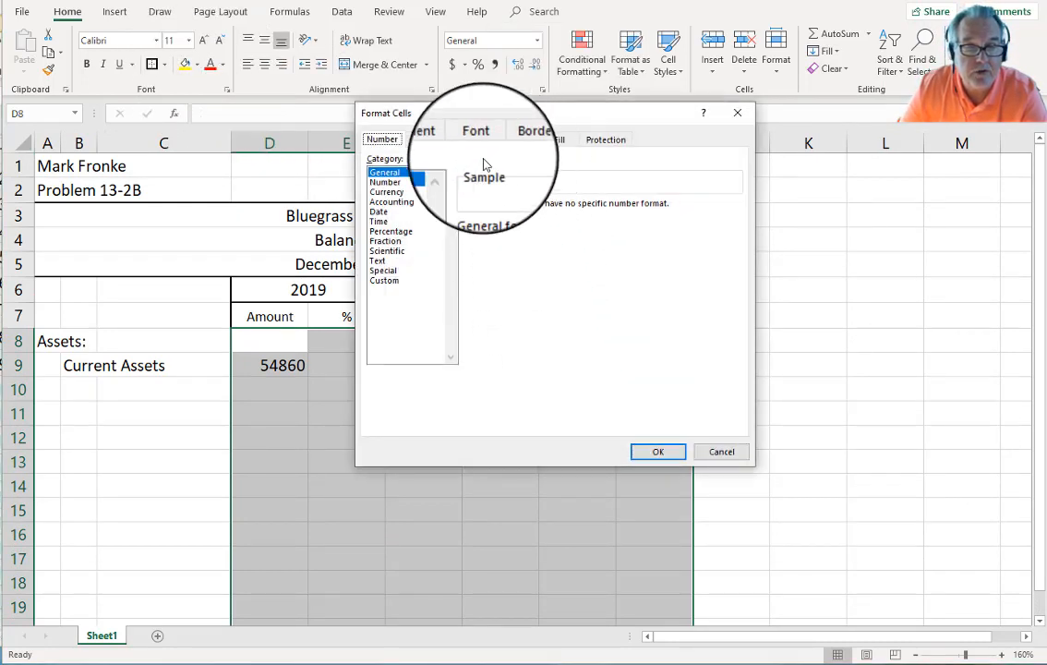
pyautogui.click(392, 201)
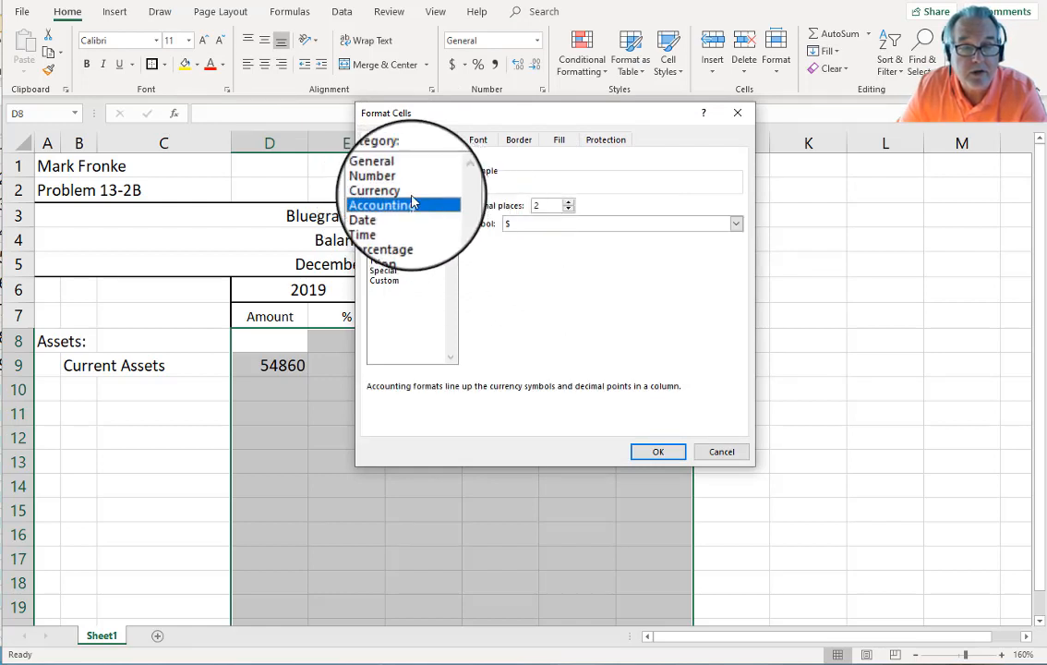
pyautogui.click(385, 182)
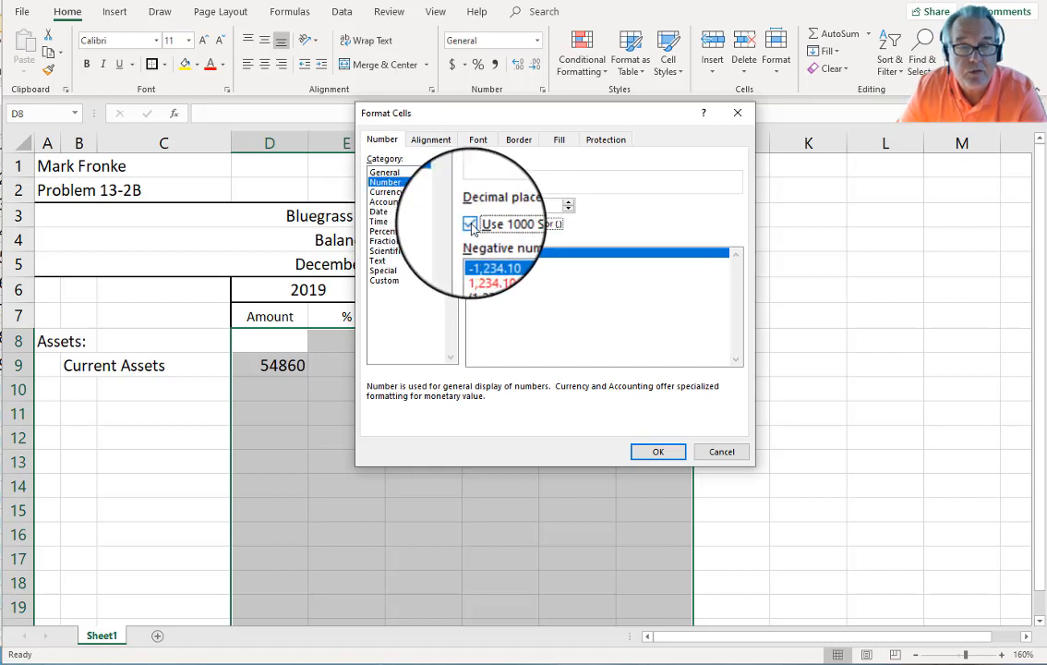
pyautogui.click(569, 209)
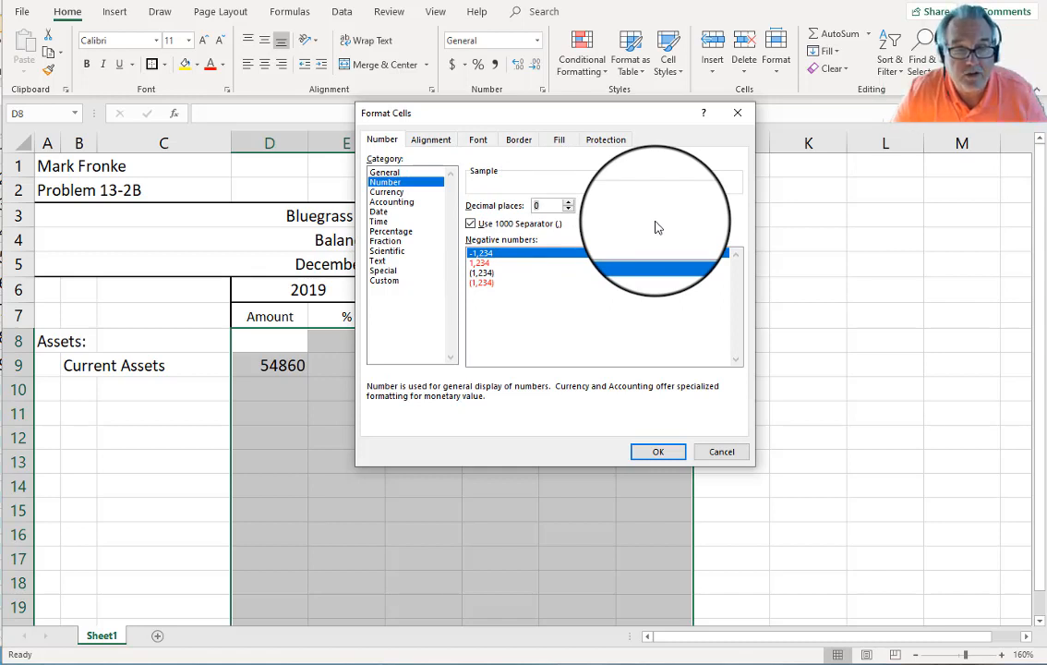
pyautogui.click(660, 452)
pyautogui.click(533, 478)
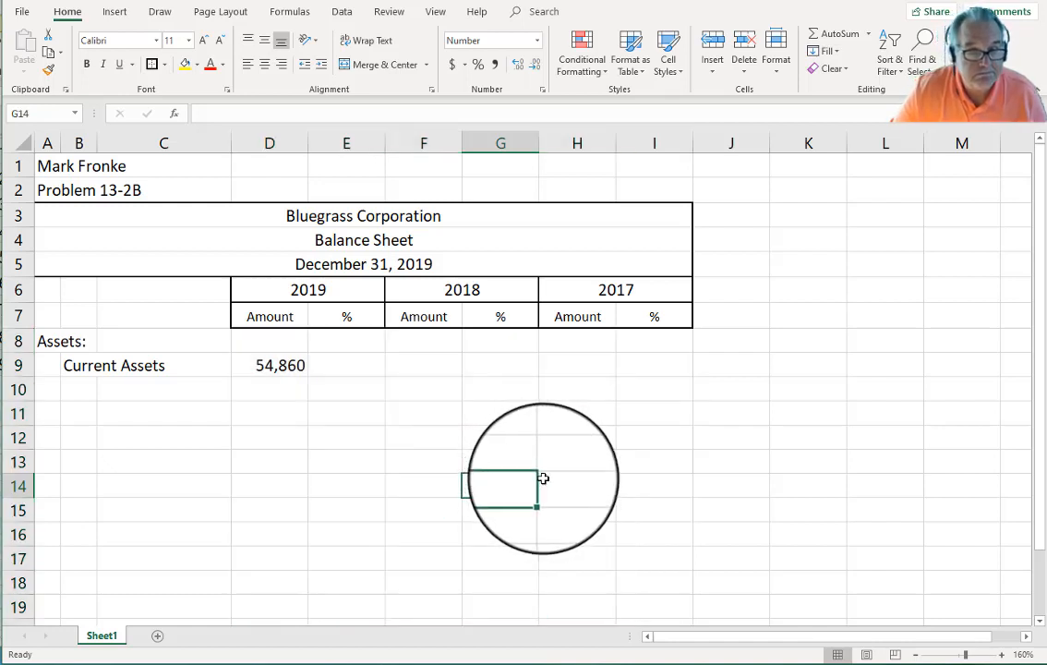
# Step: Enter Current Assets of 32,660 for 2018 in F9 and 36,300 for 2017 in H9
pyautogui.click(424, 369)
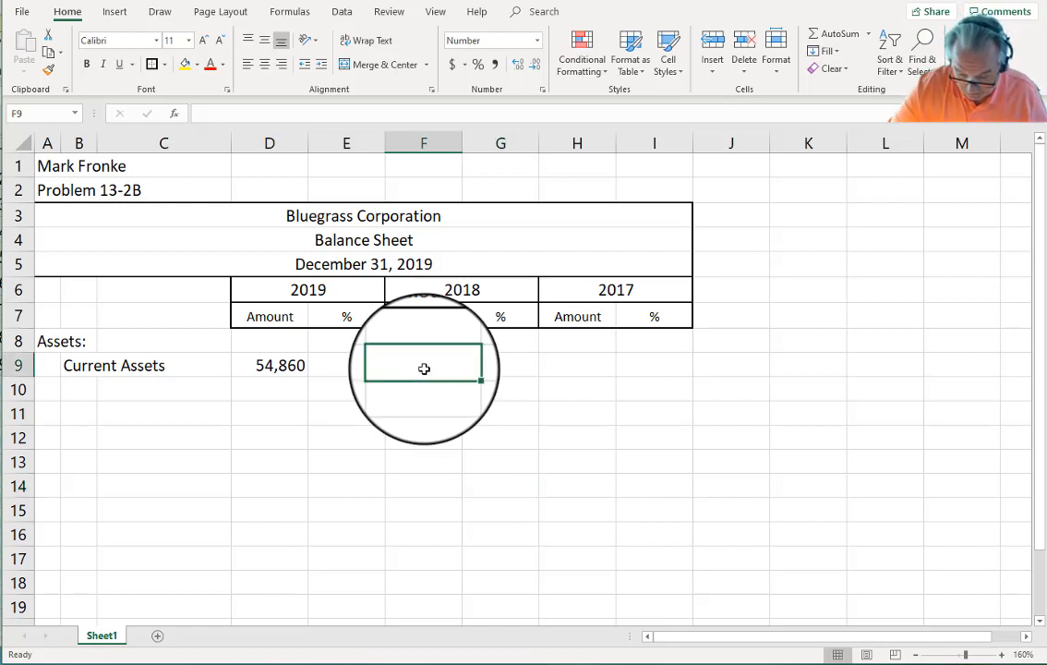
pyautogui.write('3266')
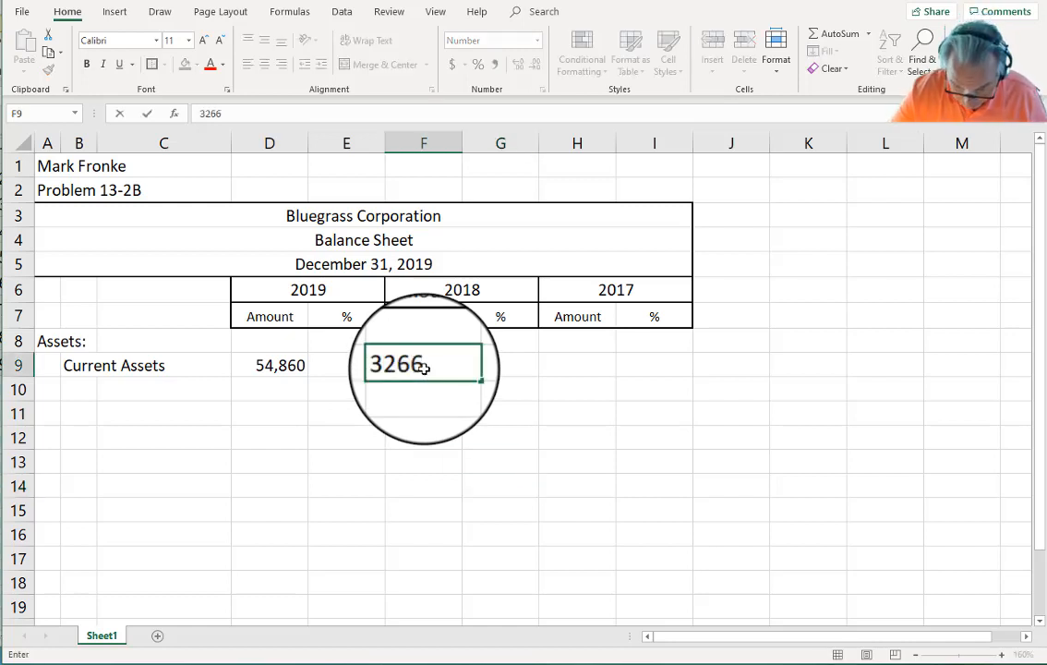
pyautogui.press('Up')
pyautogui.press('Right')
pyautogui.press('Right')
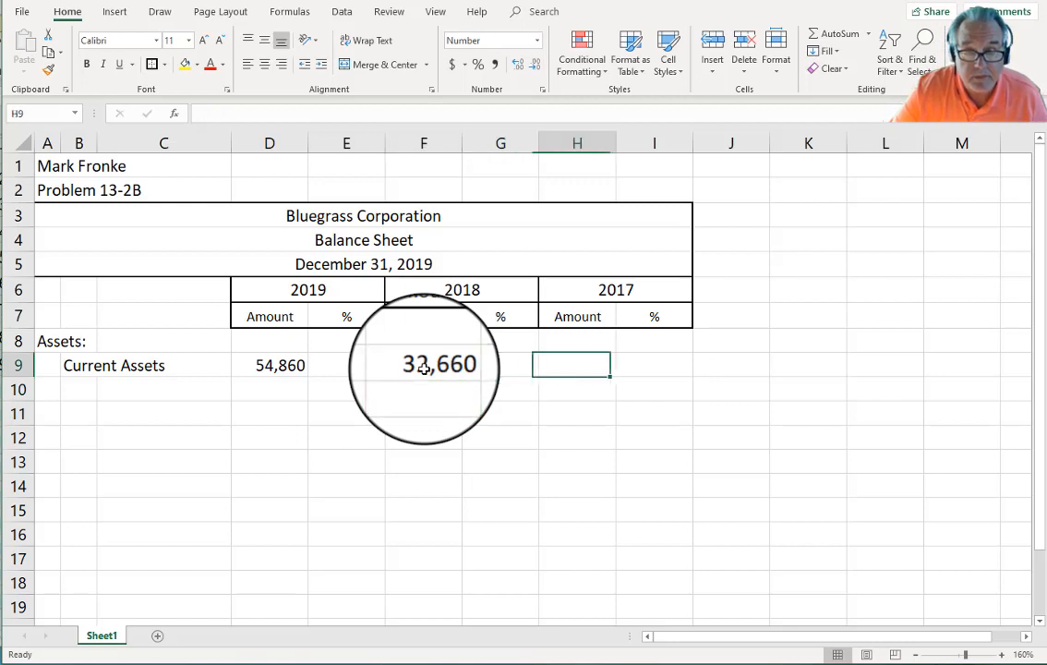
pyautogui.write('36300')
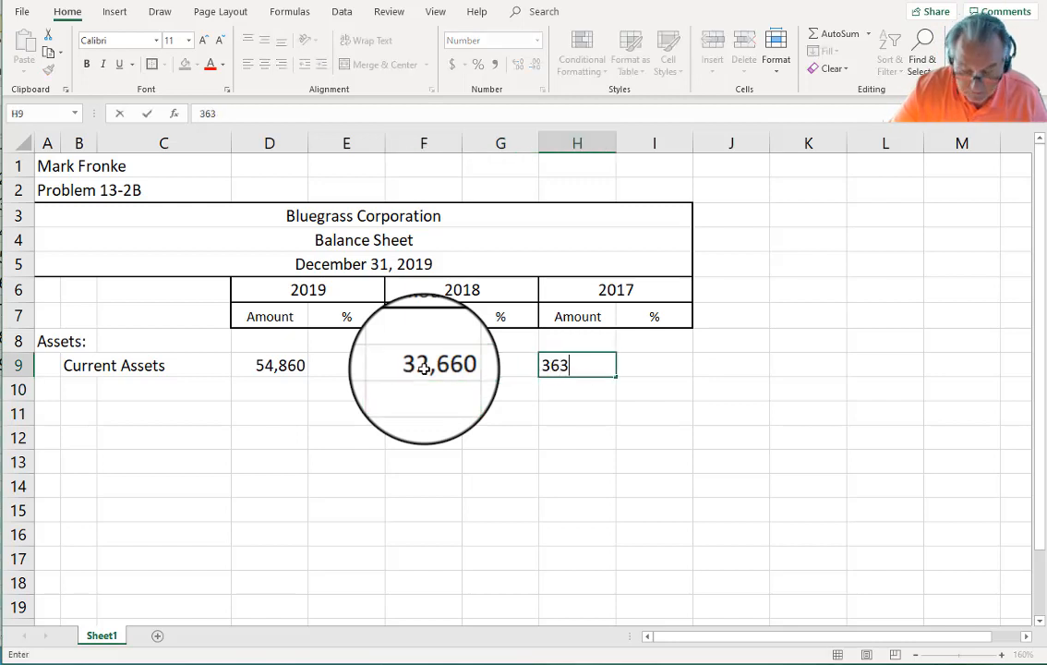
pyautogui.press('Return')
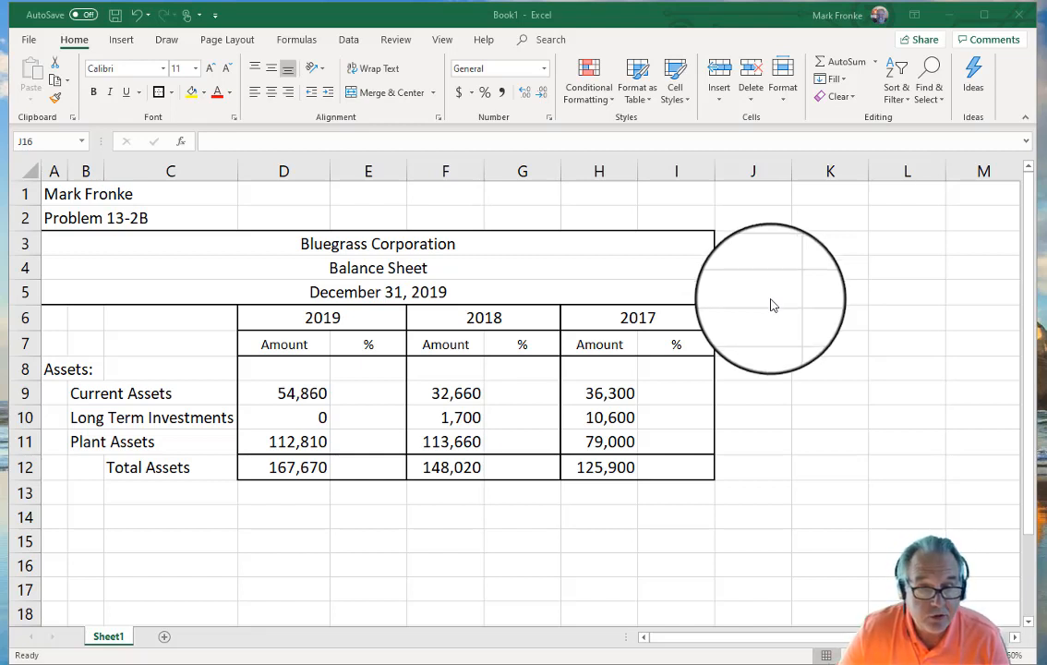
# Step: Enter 1 as the 2017 base value in cells I9 through I12
pyautogui.click(677, 395)
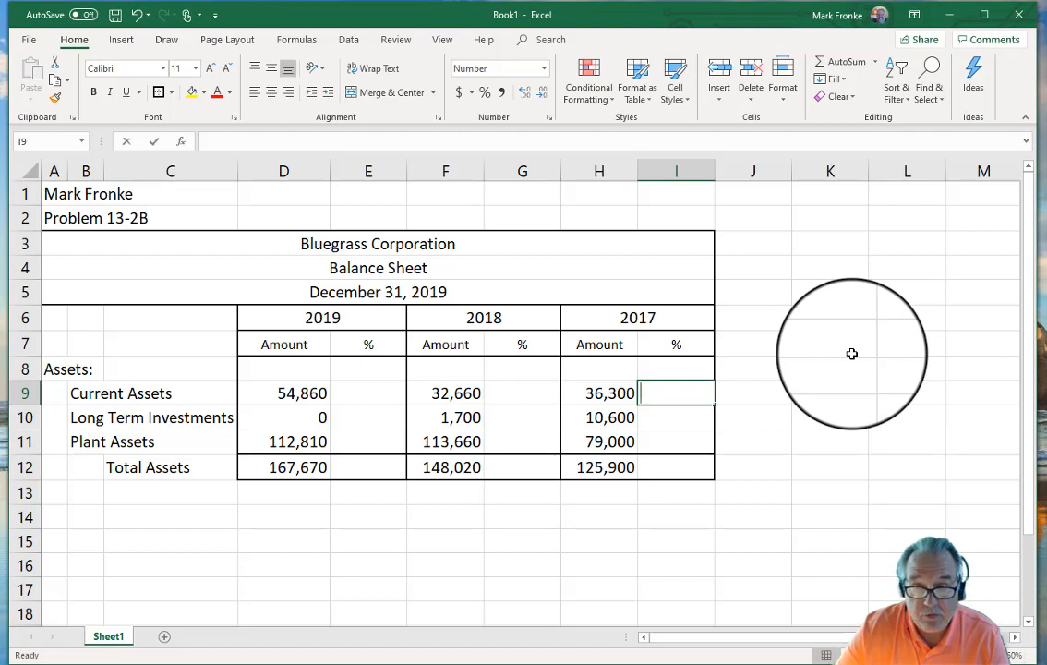
pyautogui.write('1')
pyautogui.press('Return')
pyautogui.write('1')
pyautogui.press('Return')
pyautogui.write('1')
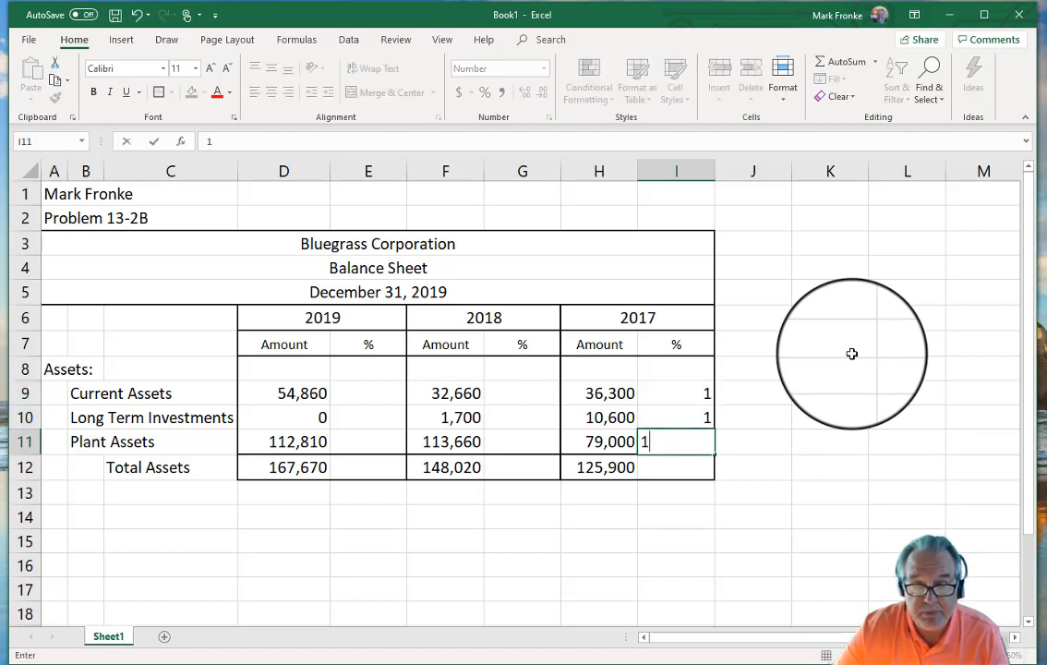
pyautogui.press('Return')
pyautogui.write('1')
pyautogui.press('Return')
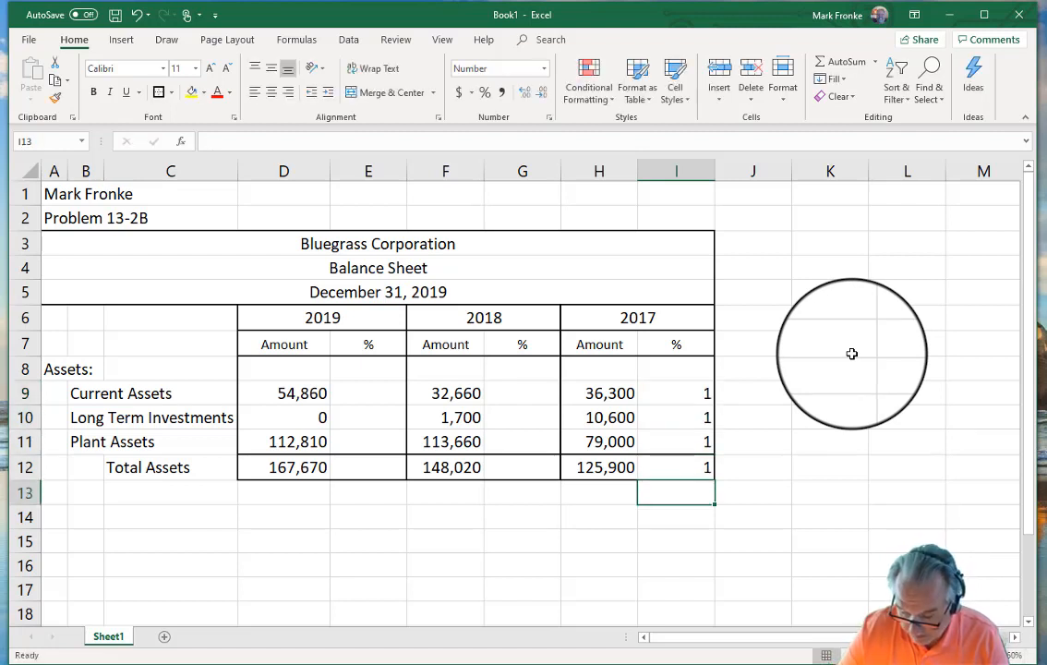
pyautogui.press('Up')
pyautogui.press('Up')
pyautogui.press('Up')
pyautogui.press('Up')
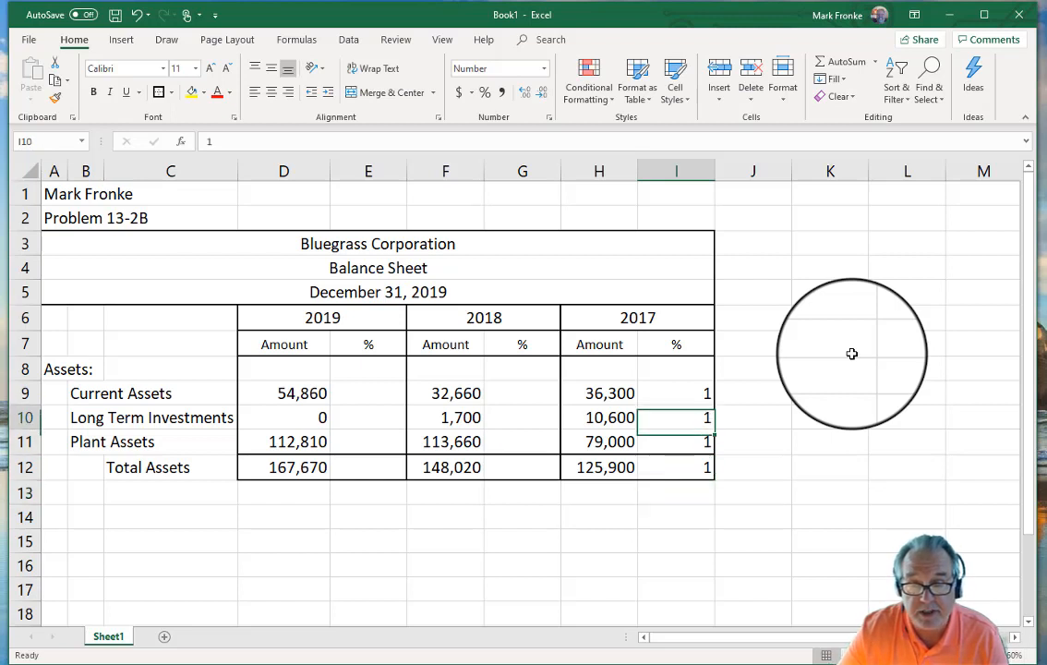
# Step: Format I9:I12 as Percentage with 0 decimals so each shows 100%
pyautogui.moveTo(675, 390); pyautogui.dragTo(674, 467)
pyautogui.rightClick(673, 418)
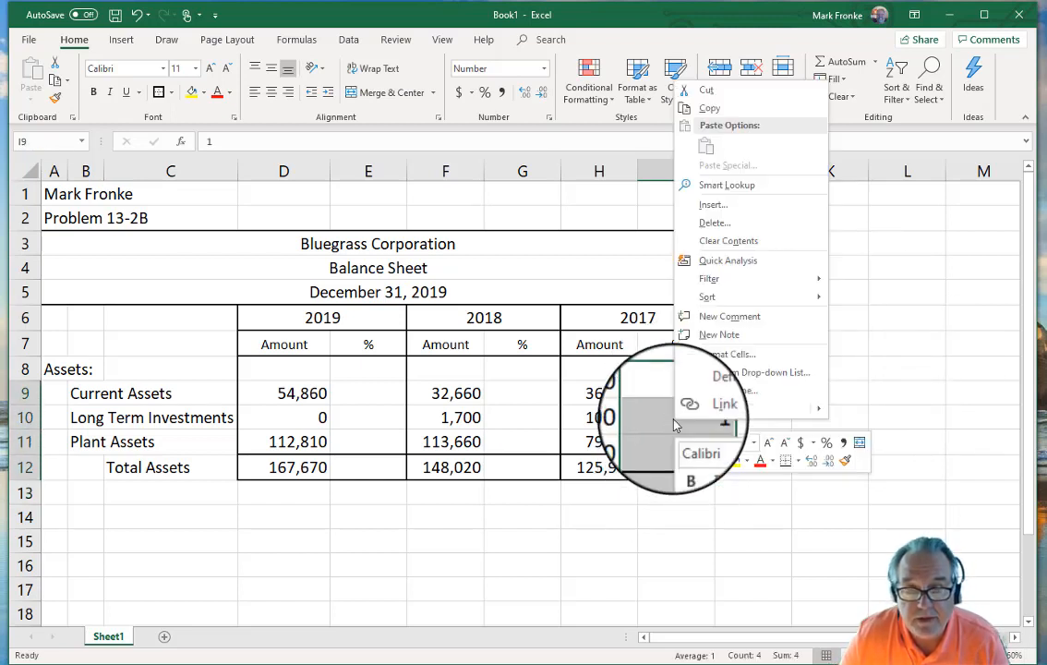
pyautogui.click(711, 351)
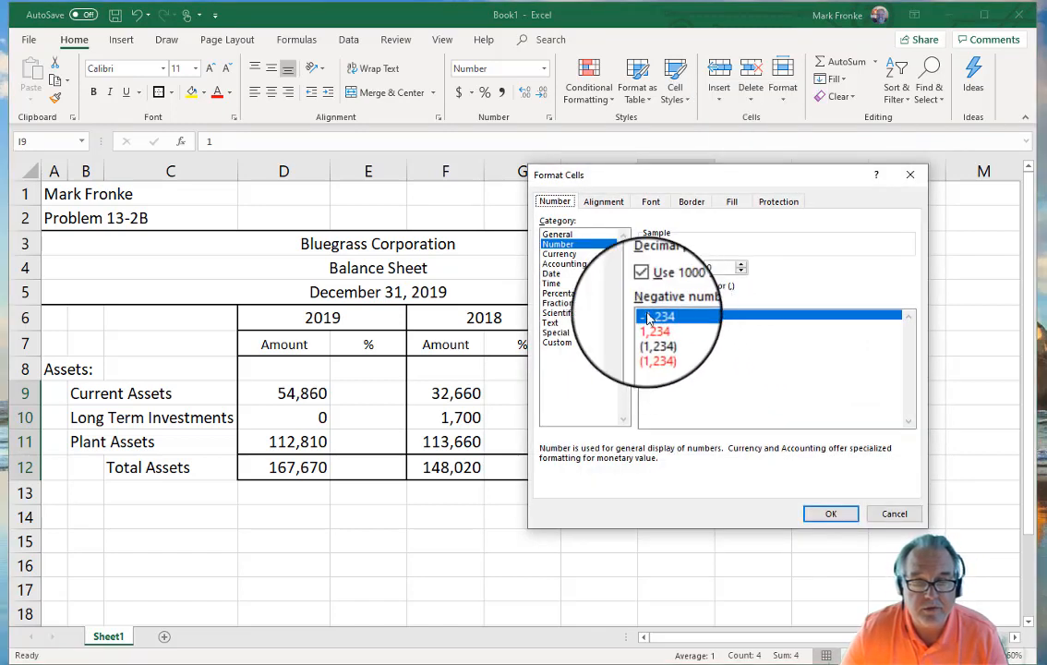
pyautogui.click(563, 293)
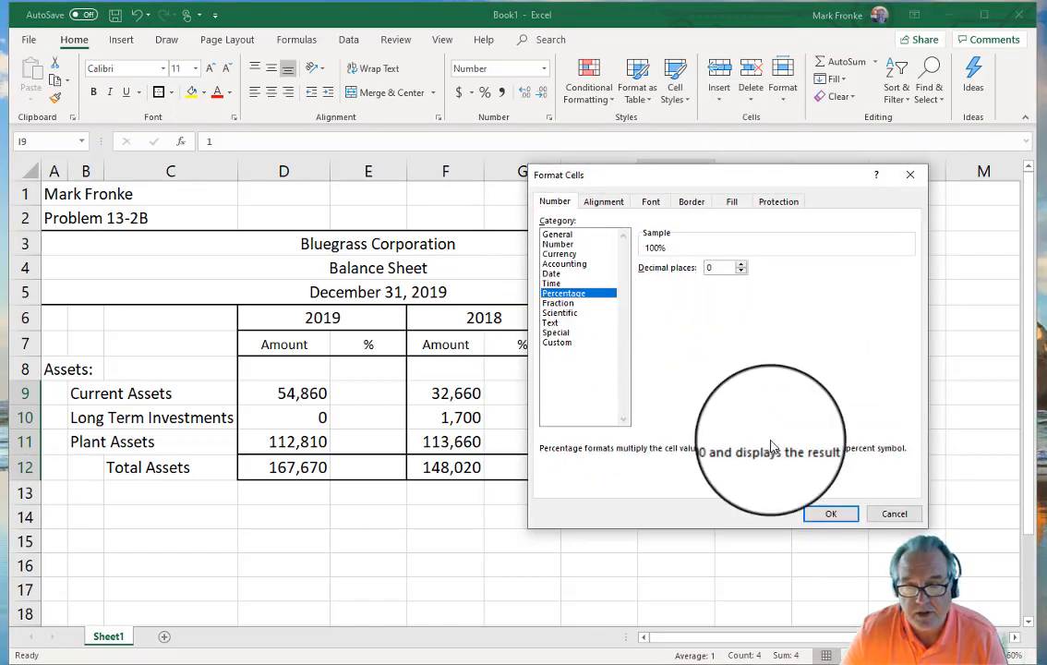
pyautogui.click(831, 515)
pyautogui.click(890, 416)
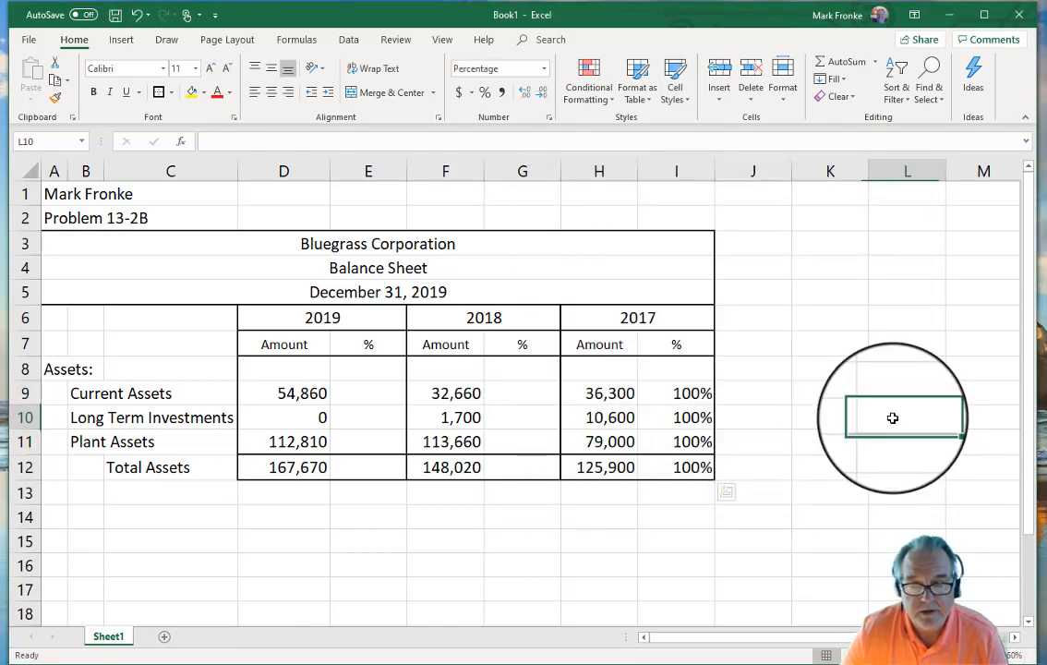
# Step: Enter the 2018 Current Assets trend formula =F9/H9 in G9
pyautogui.click(528, 392)
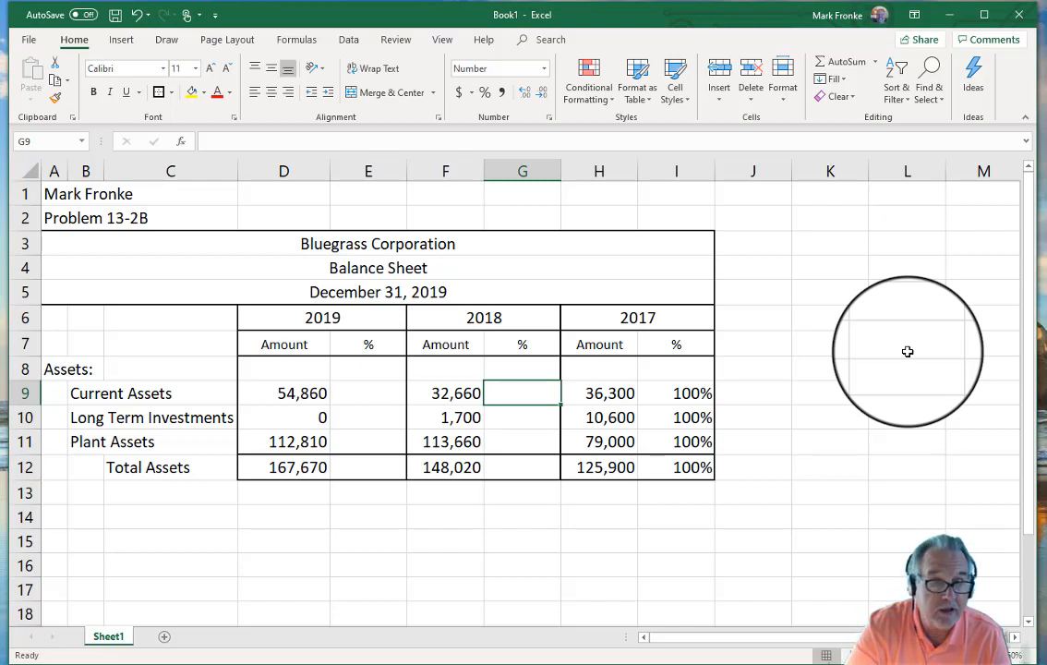
pyautogui.write('=')
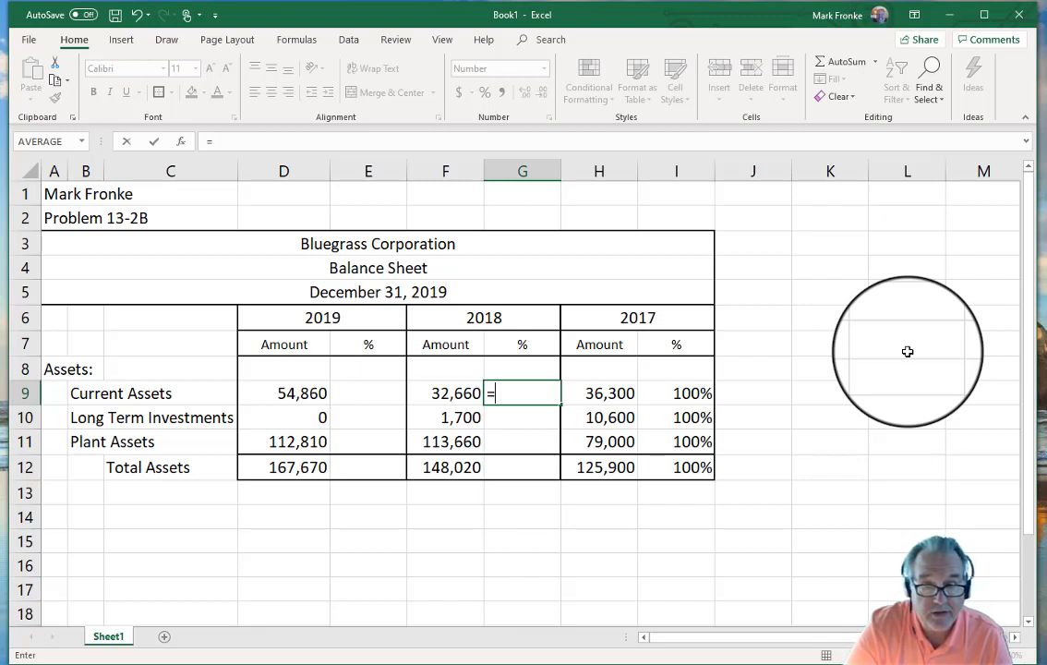
pyautogui.write('=')
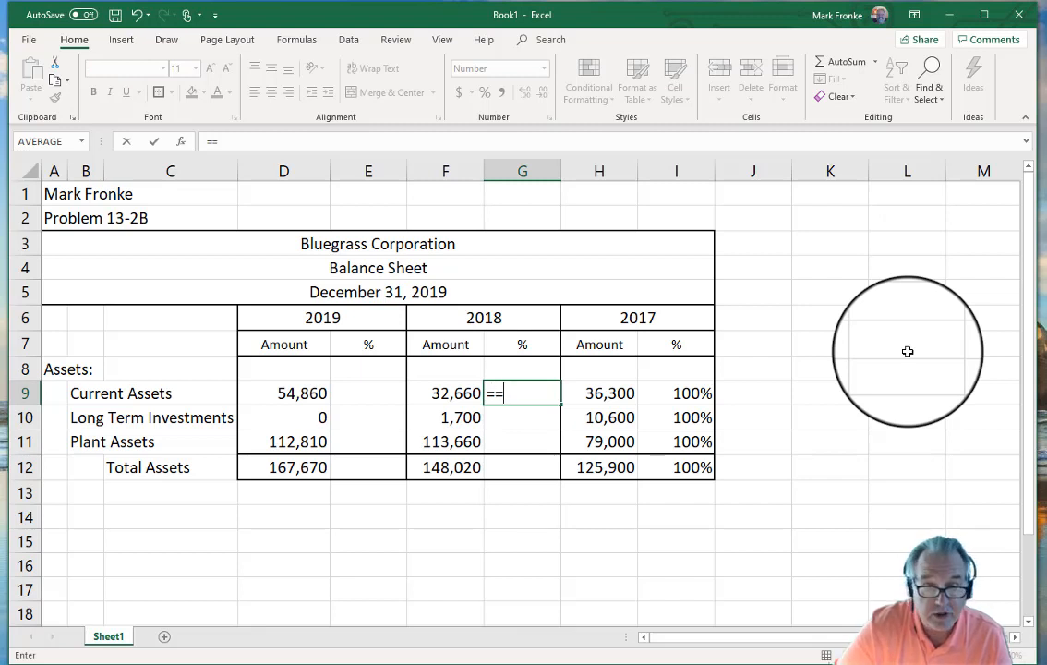
pyautogui.press('BackSpace')
pyautogui.press('Left')
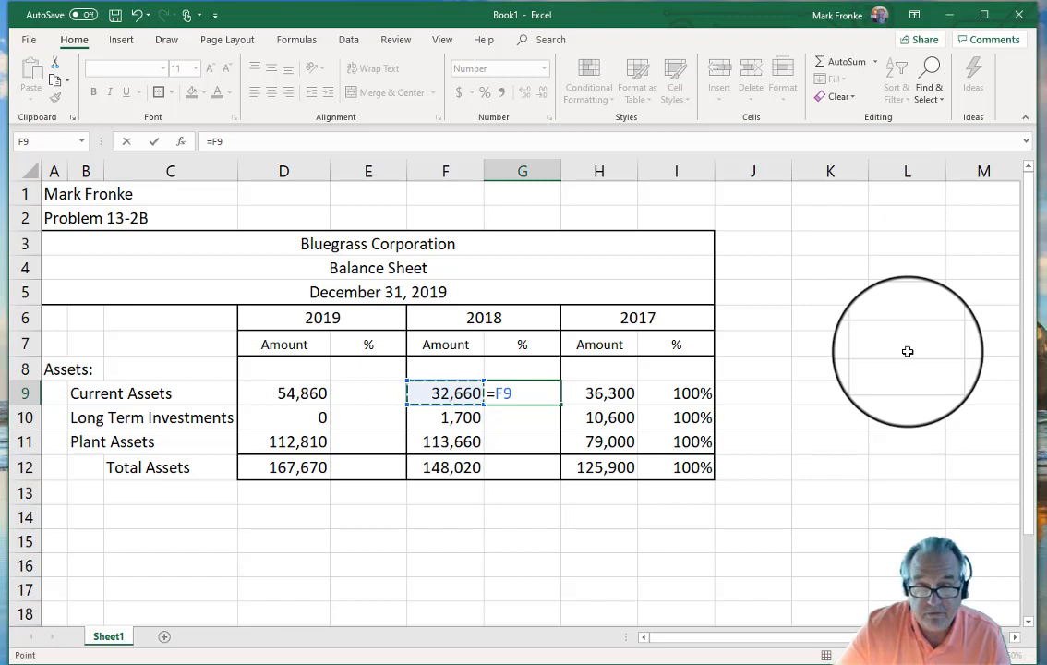
pyautogui.write('/')
pyautogui.press('Right')
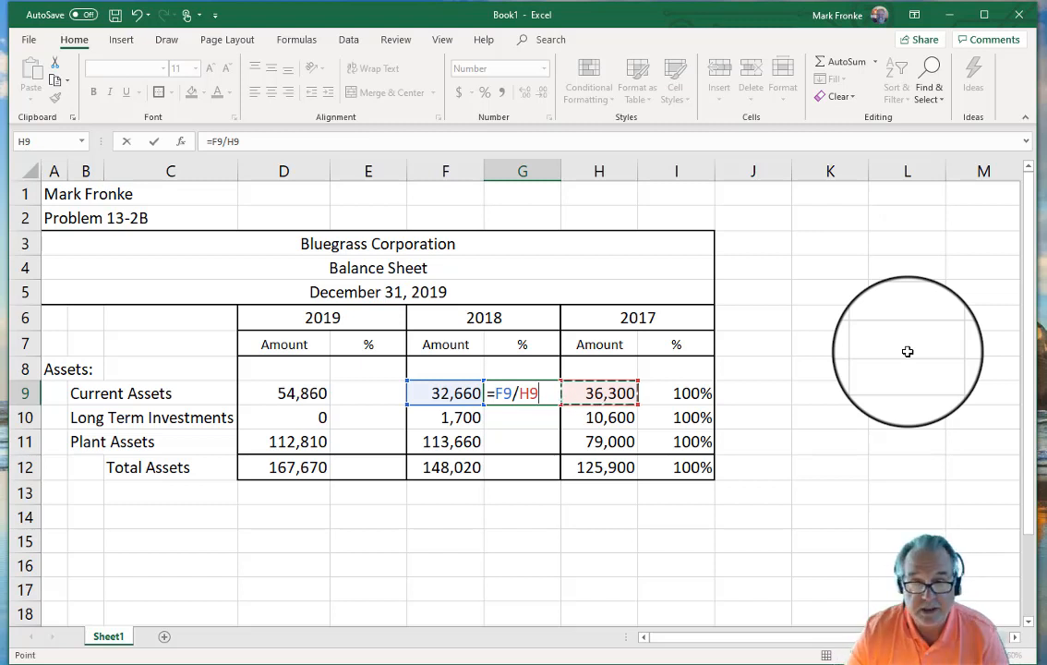
pyautogui.press('Return')
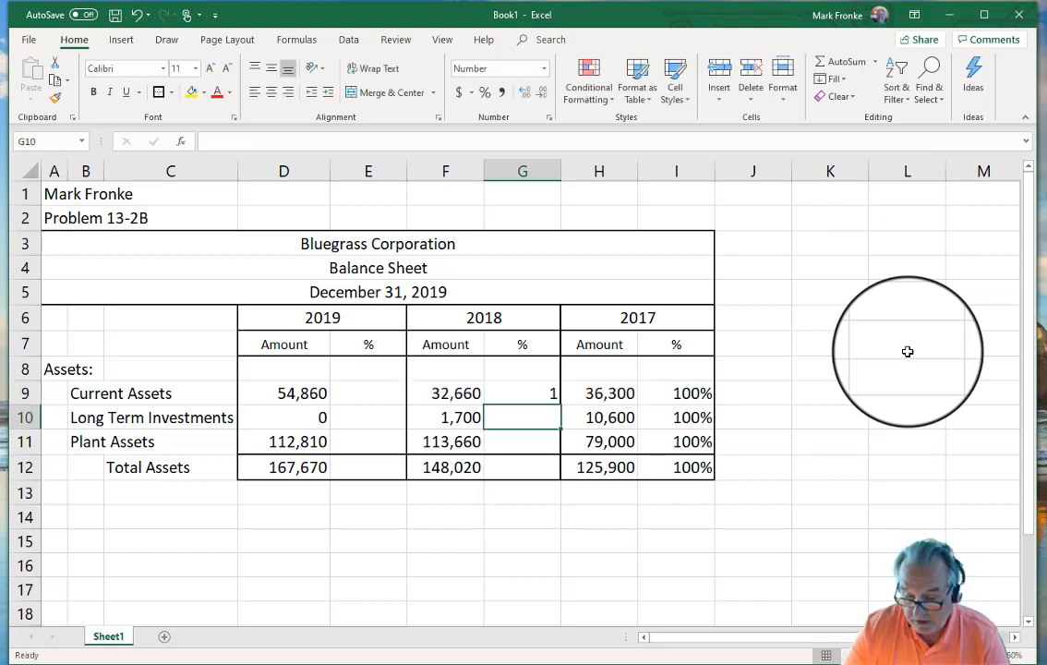
pyautogui.press('Up')
pyautogui.press('Up')
pyautogui.press('Down')
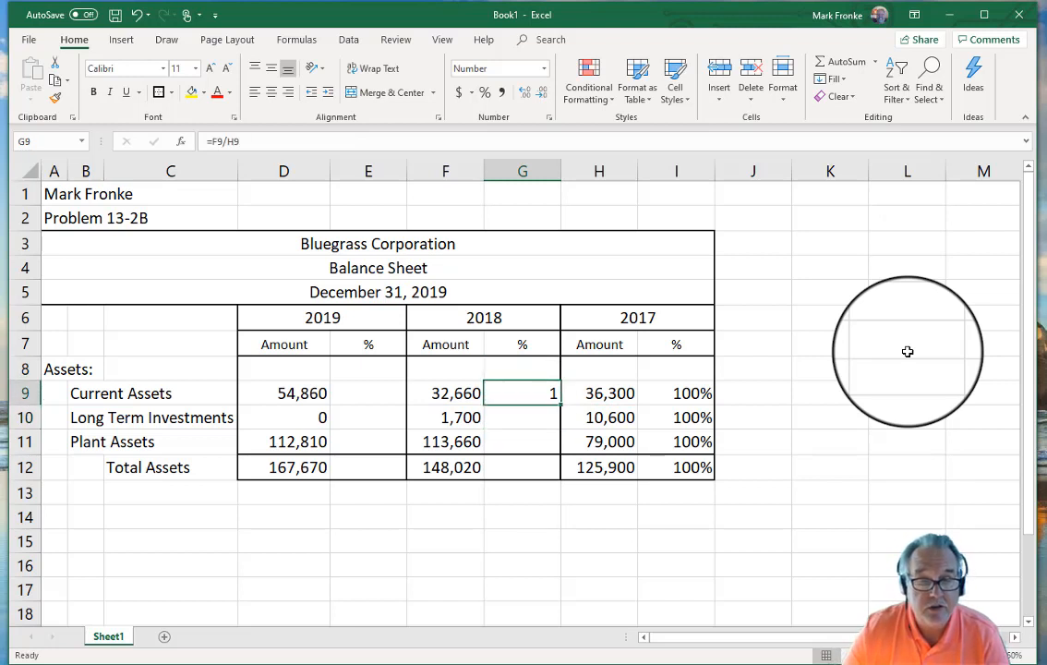
pyautogui.press('Delete')
# Step: Enter trend formulas =F10/H10, =F11/H11 and =F12/H12 in G10:G12
pyautogui.press('Down')
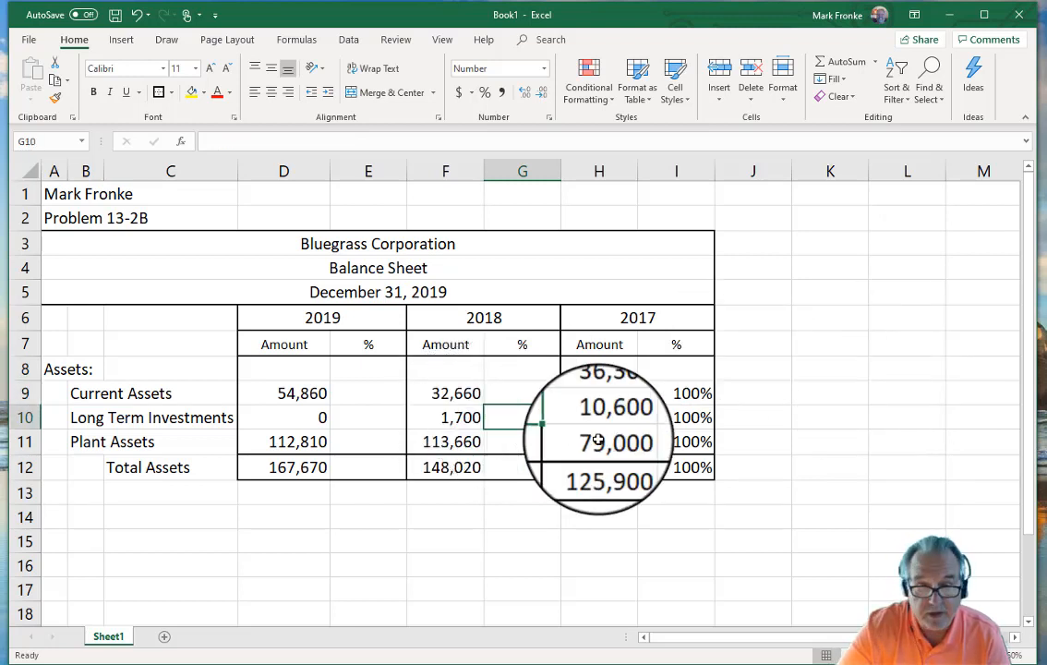
pyautogui.write('=')
pyautogui.press('Left')
pyautogui.write('/')
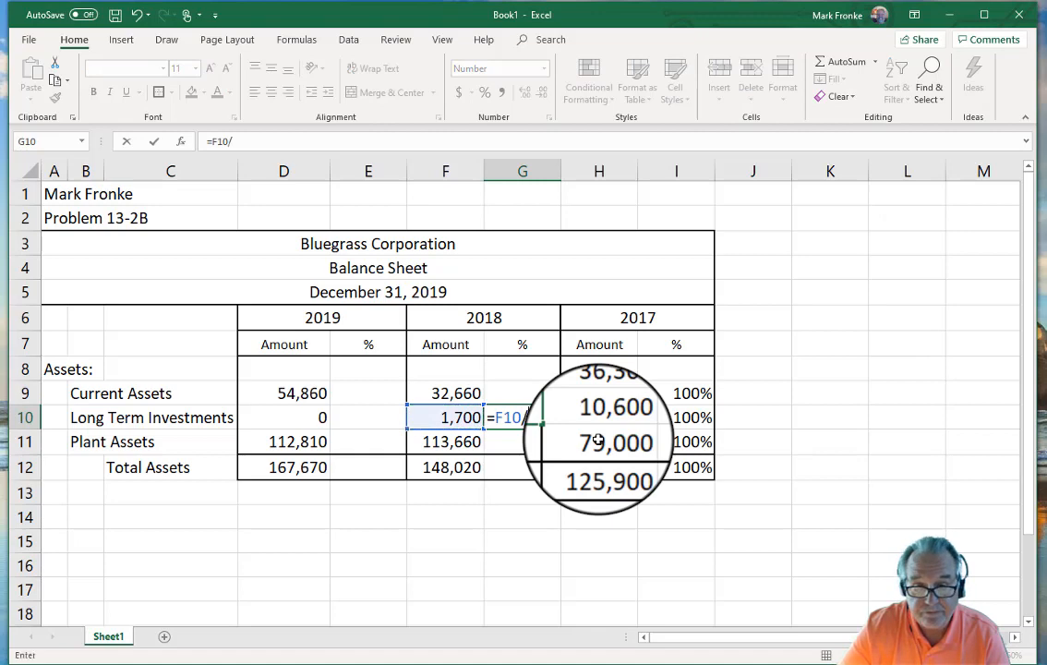
pyautogui.press('Right')
pyautogui.press('Return')
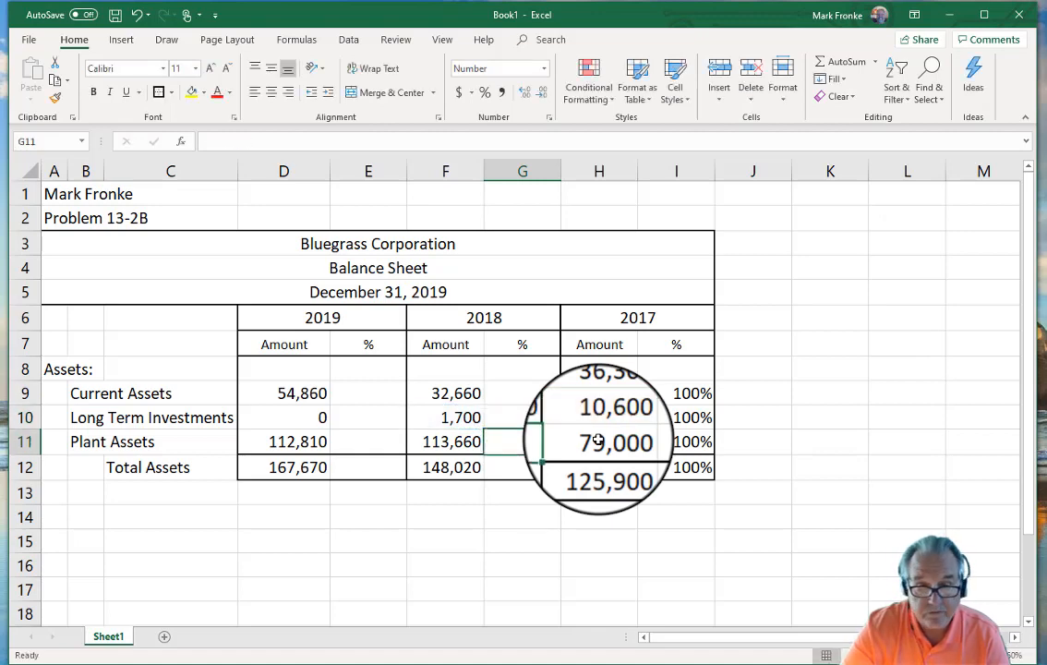
pyautogui.write('=')
pyautogui.press('Left')
pyautogui.write('/')
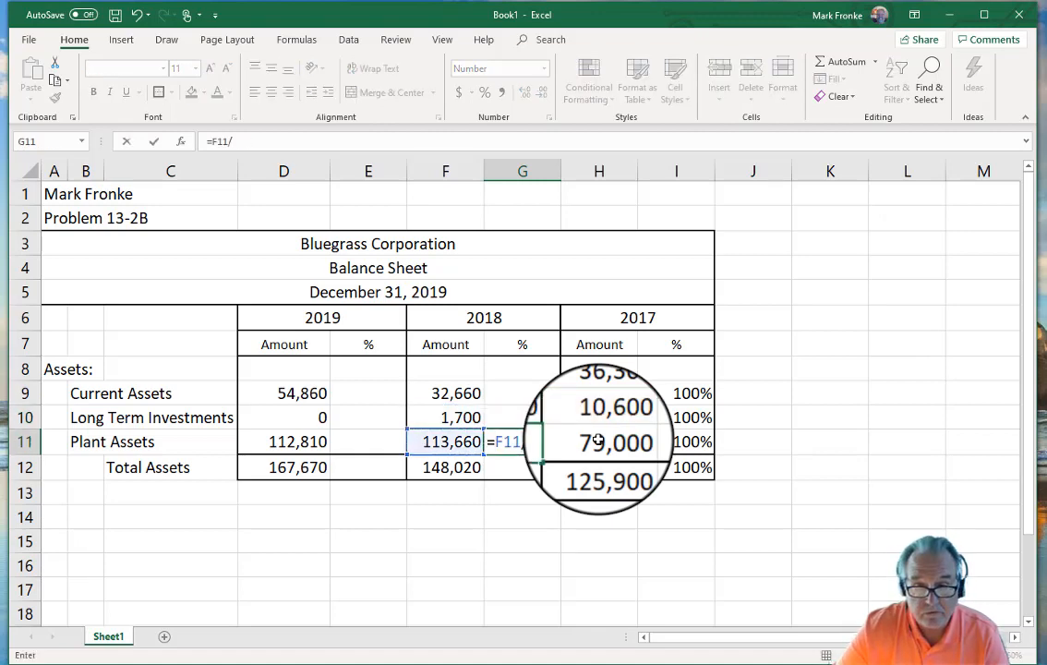
pyautogui.press('Right')
pyautogui.press('Return')
pyautogui.write('=')
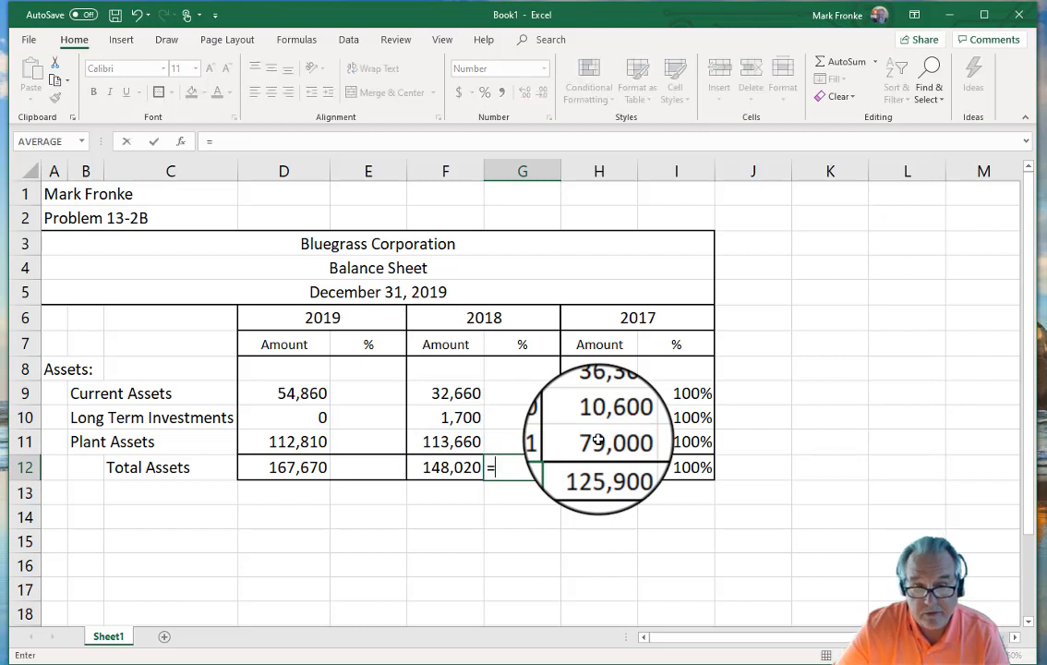
pyautogui.press('Left')
pyautogui.write('/')
pyautogui.press('Right')
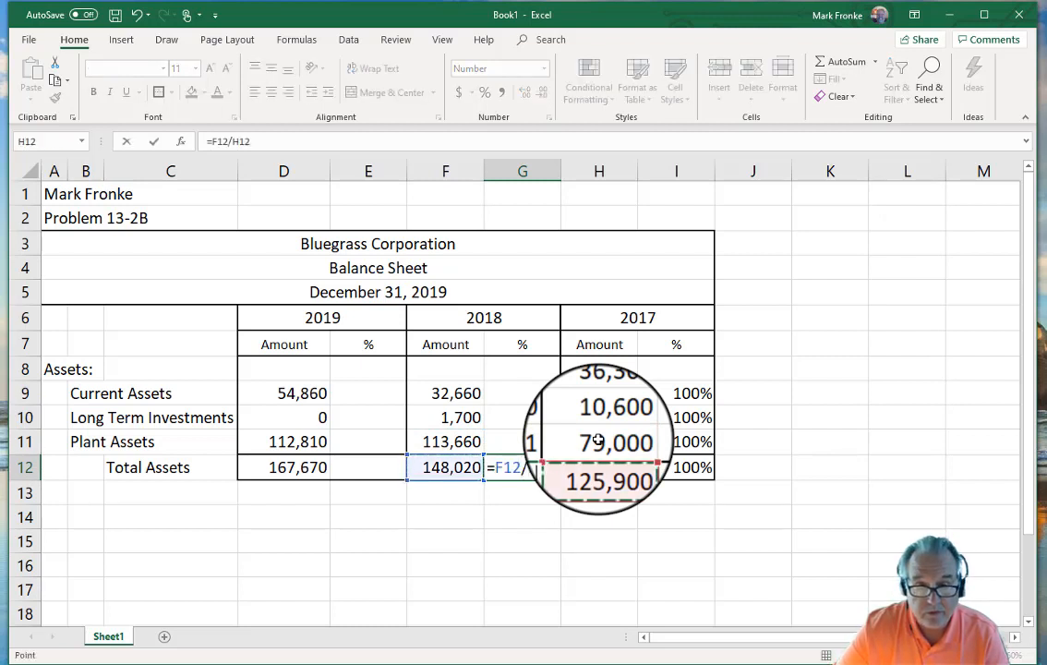
pyautogui.press('Return')
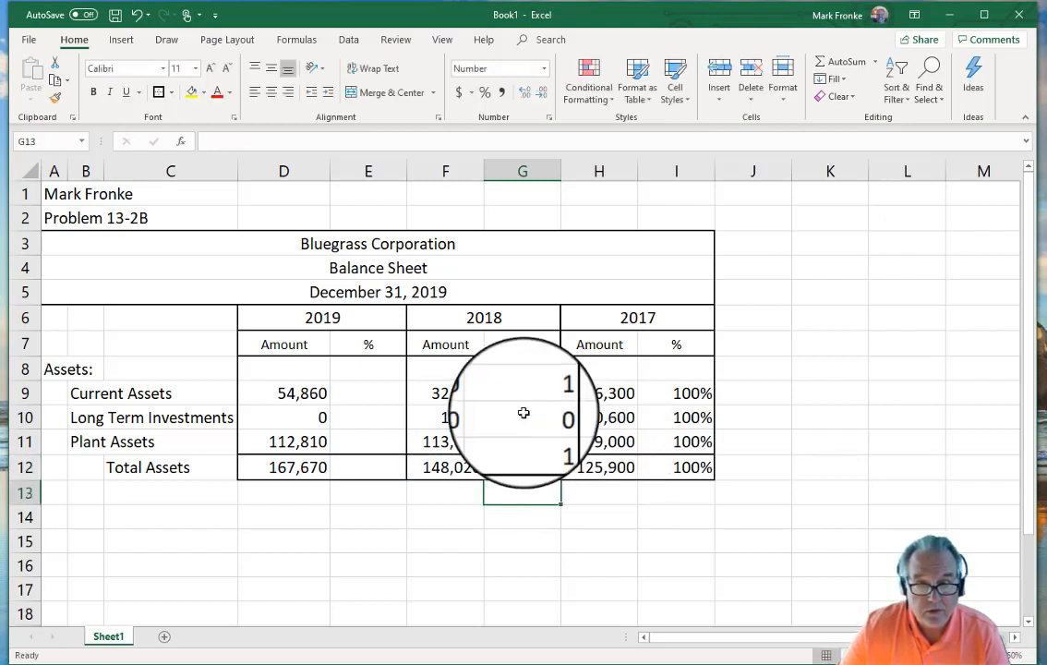
# Step: Apply Percent Style to G9:G12 so the 2018 trends show as percentages
pyautogui.moveTo(523, 399); pyautogui.dragTo(512, 472)
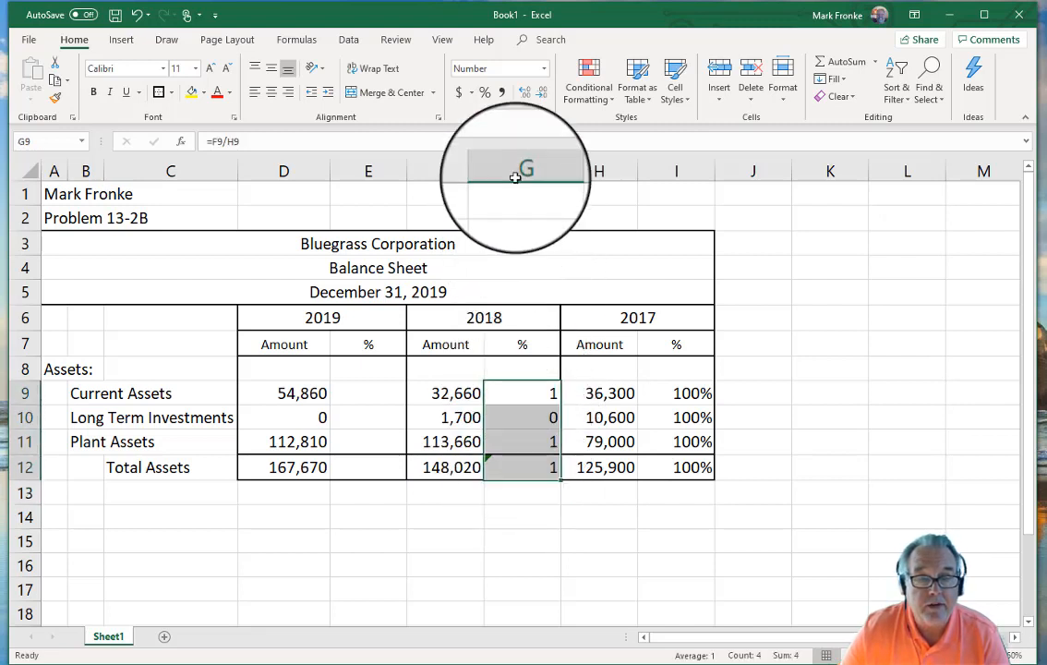
pyautogui.click(484, 91)
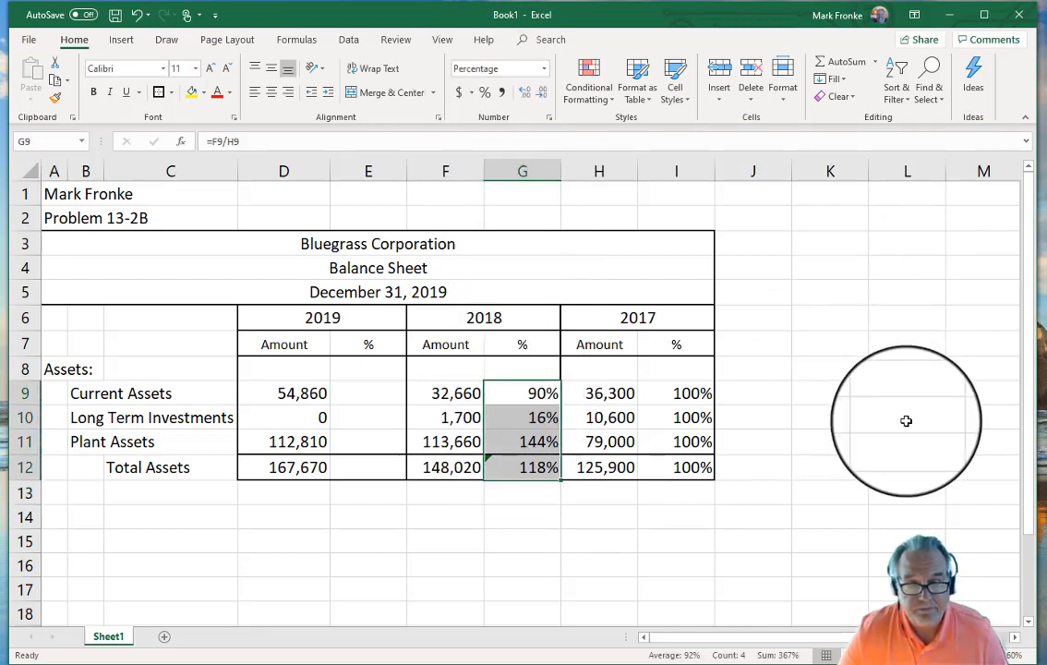
pyautogui.click(901, 421)
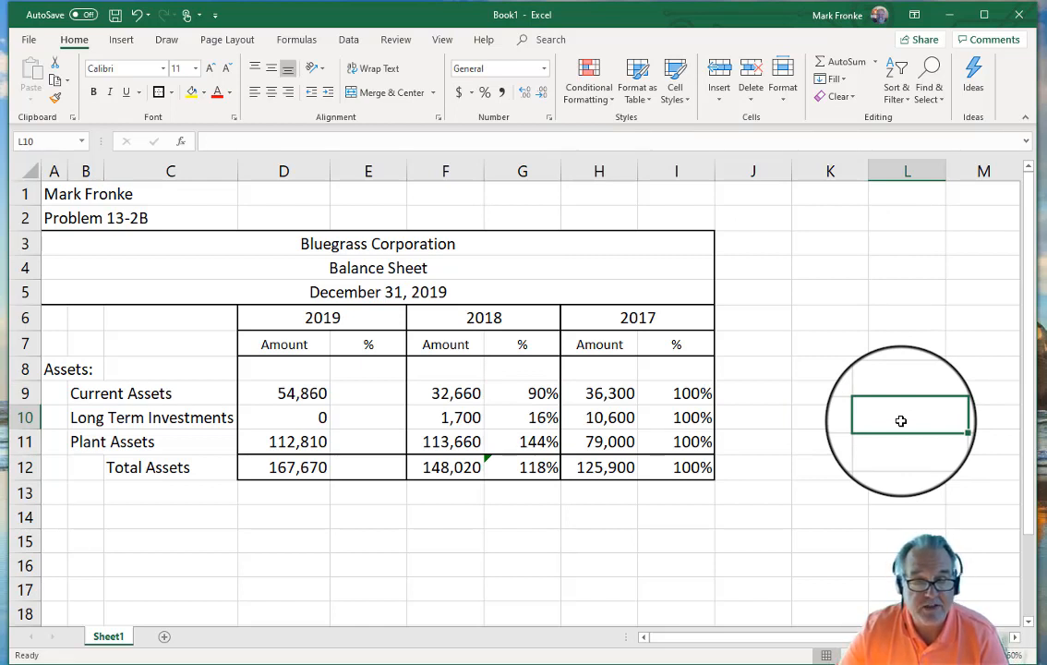
# Step: Replace the 2019 Total Assets in D12 with an AutoSum of D9:D11
pyautogui.click(363, 393)
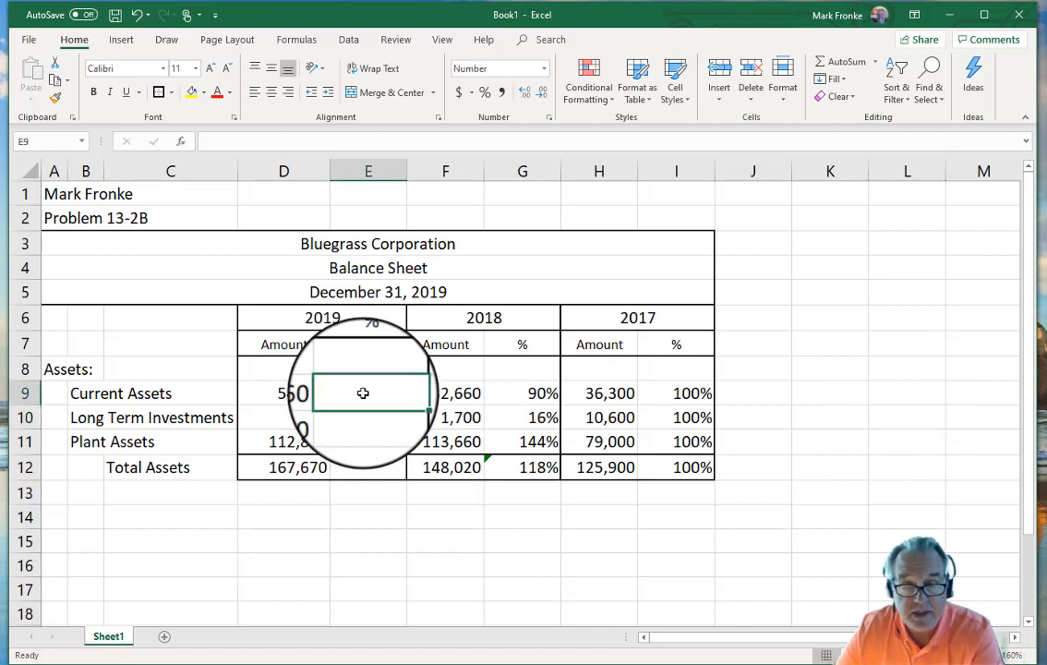
pyautogui.write('=')
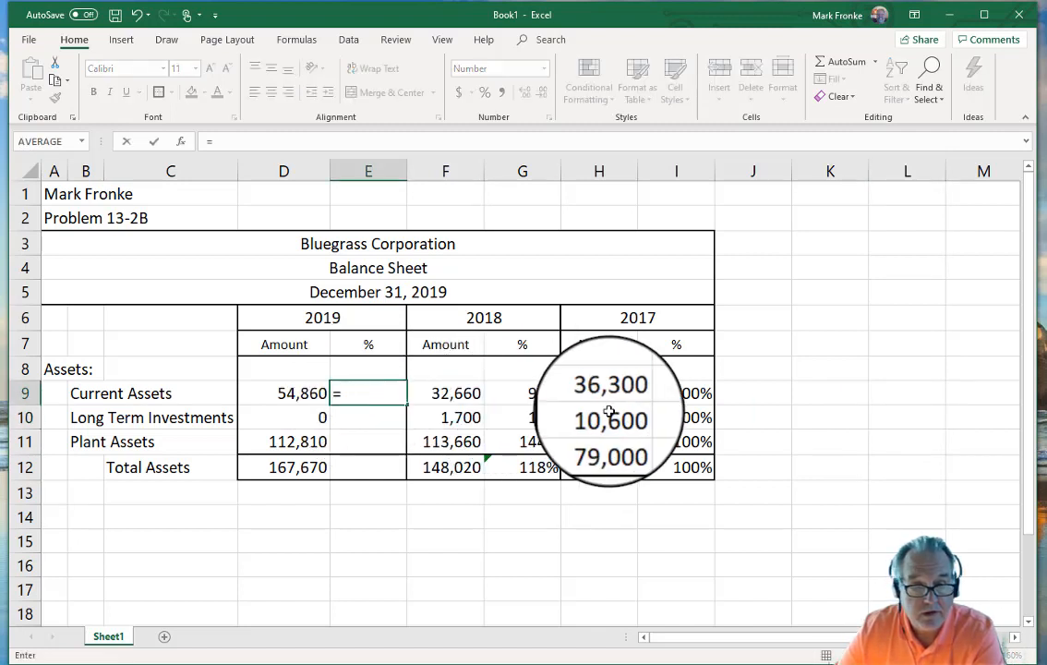
pyautogui.press('BackSpace')
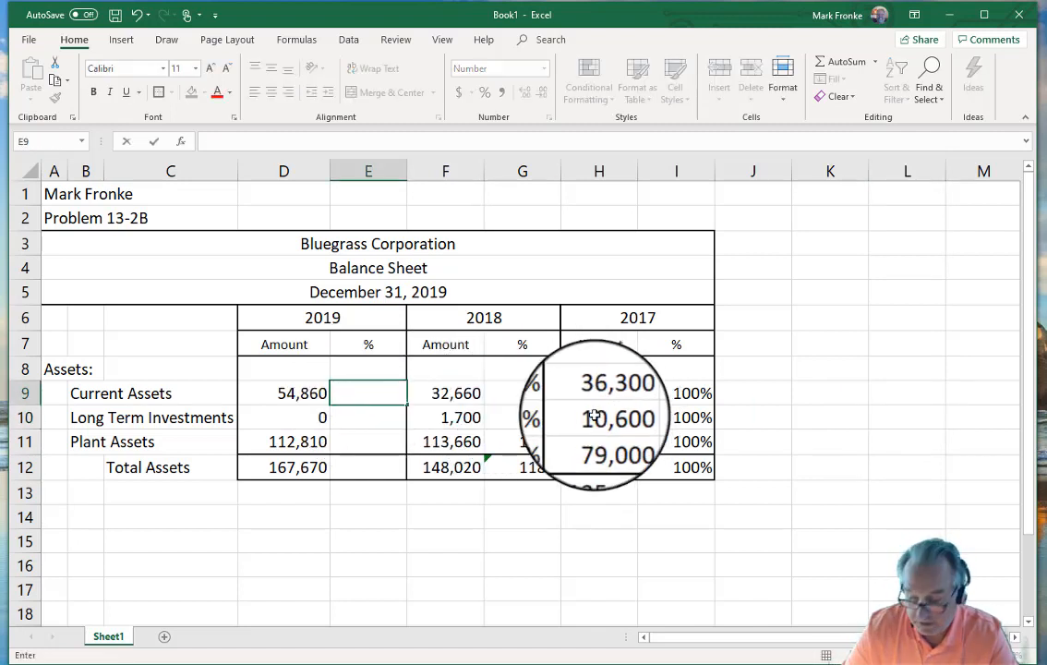
pyautogui.press('Return')
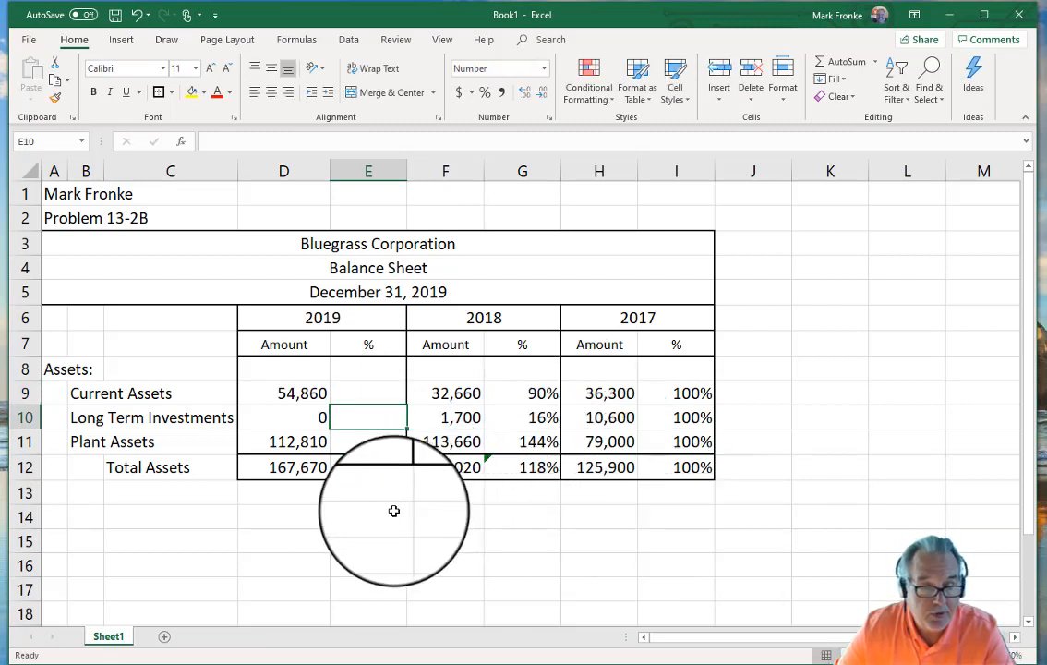
pyautogui.click(289, 469)
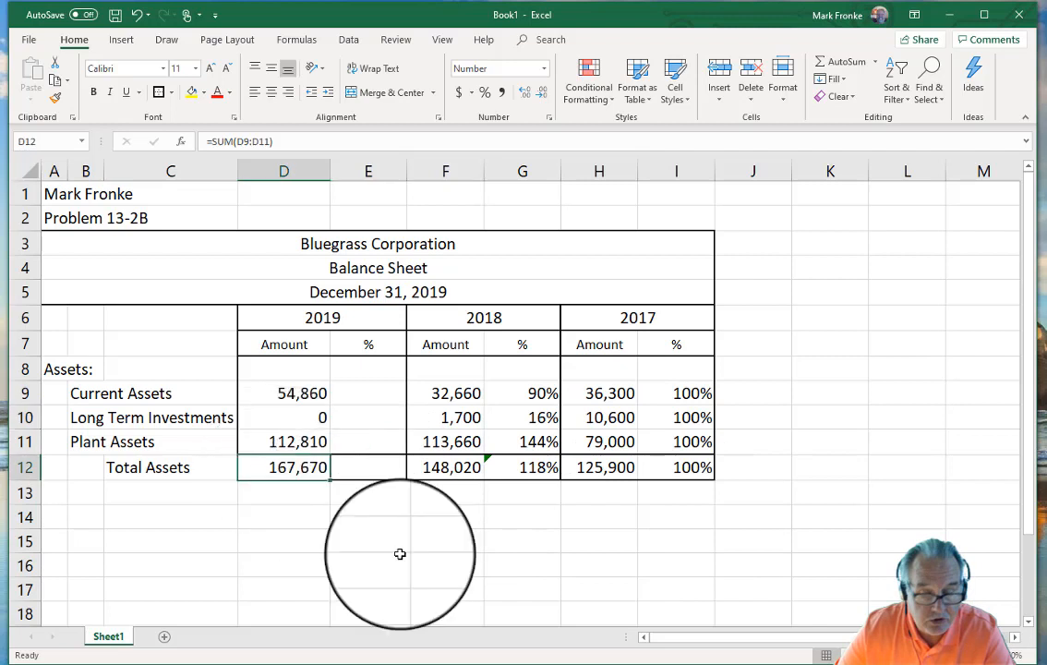
pyautogui.press('Delete')
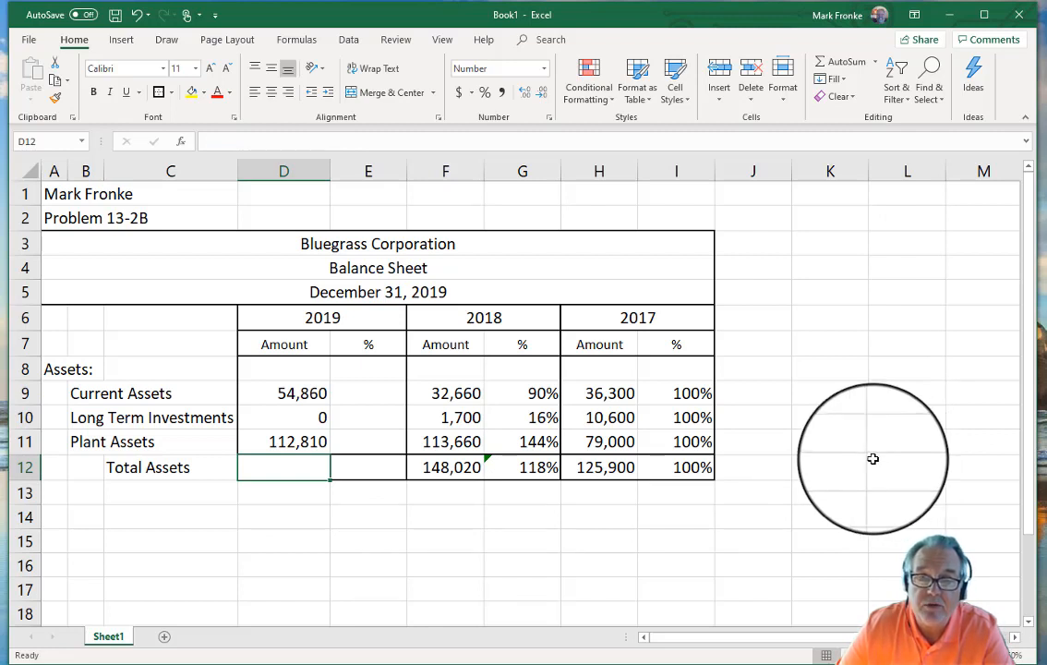
pyautogui.click(843, 62)
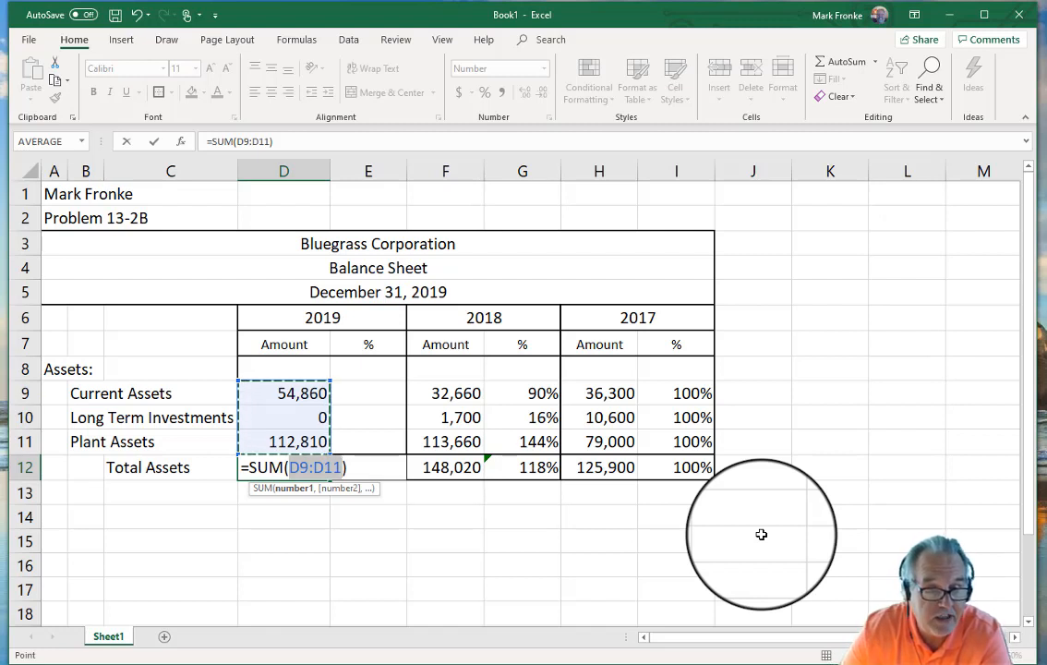
pyautogui.press('Return')
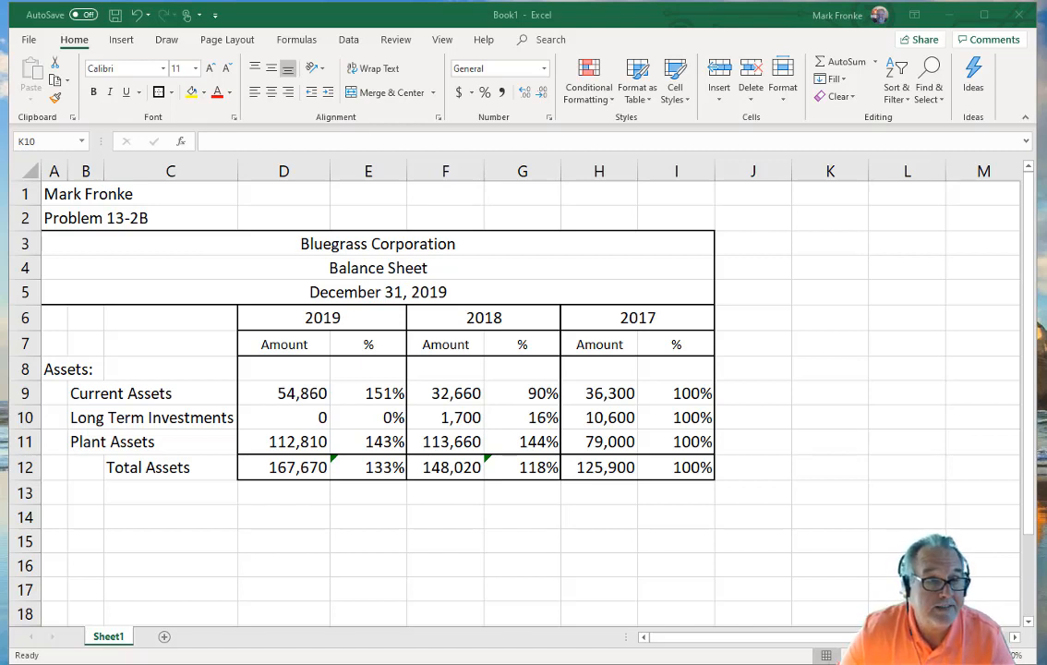
# Step: Start Save As and browse to D:\Cerritos College\ACCT 102\Chapter 13
pyautogui.click(29, 45)
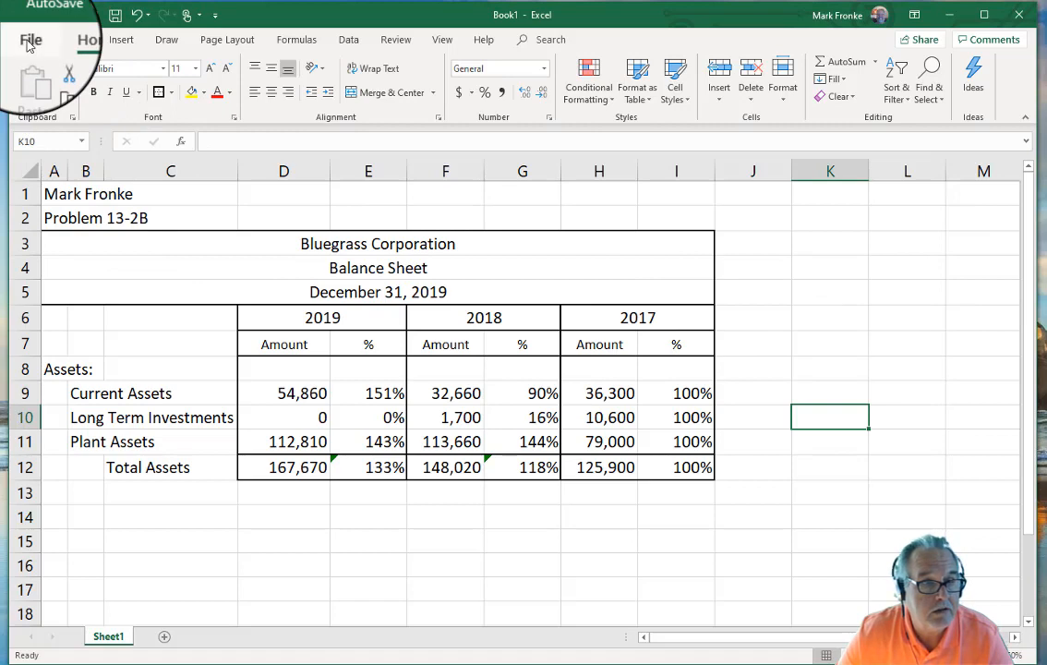
pyautogui.click(29, 45)
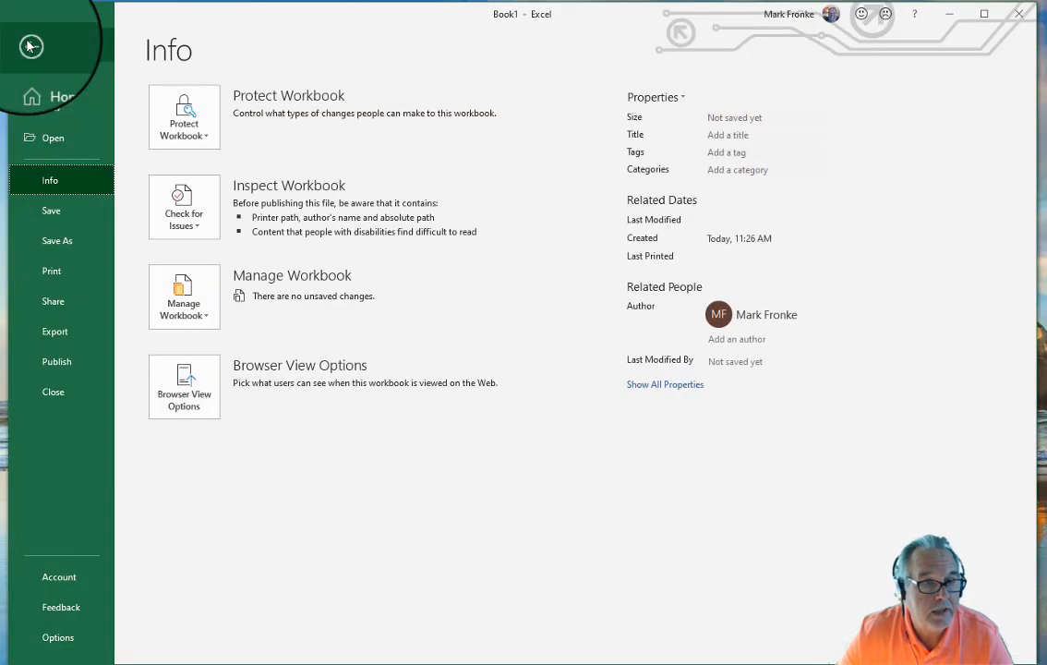
pyautogui.click(65, 245)
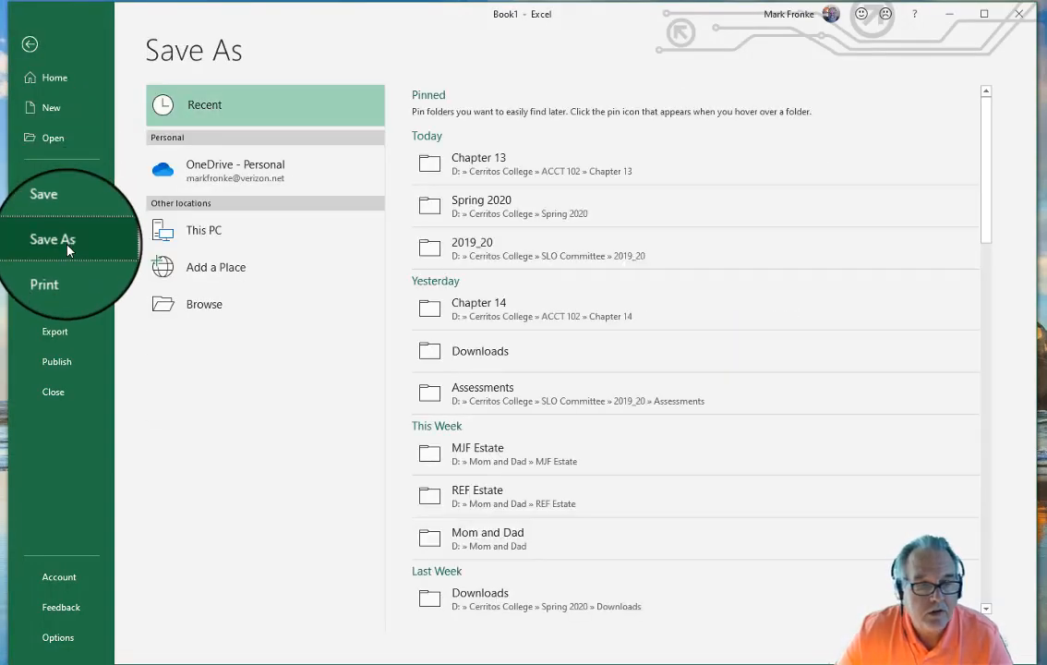
pyautogui.click(246, 313)
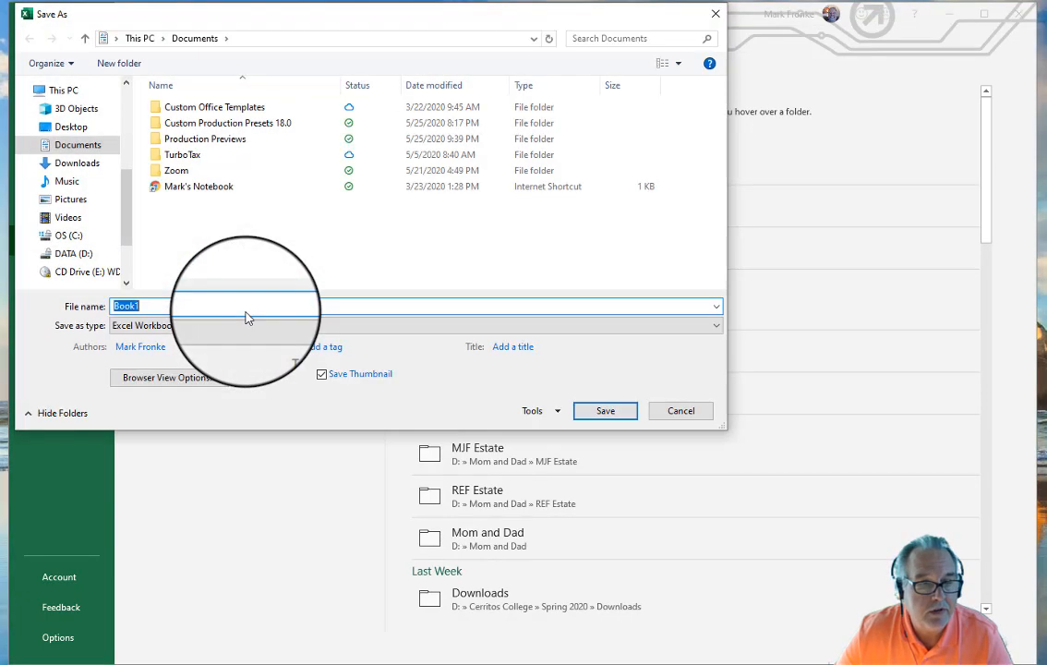
pyautogui.click(77, 254)
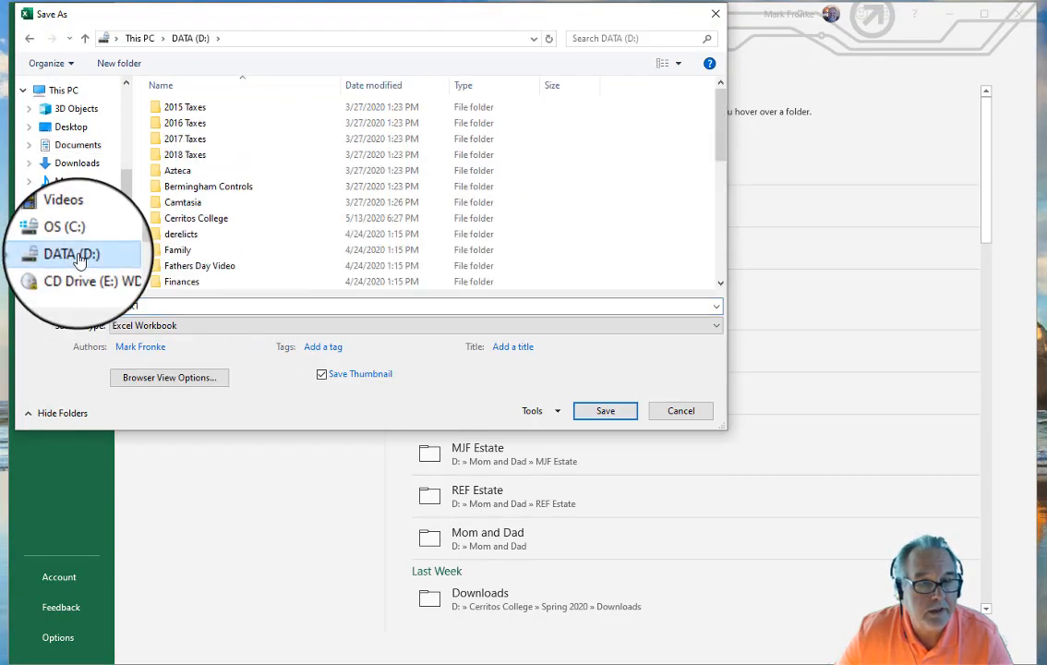
pyautogui.doubleClick(207, 225)
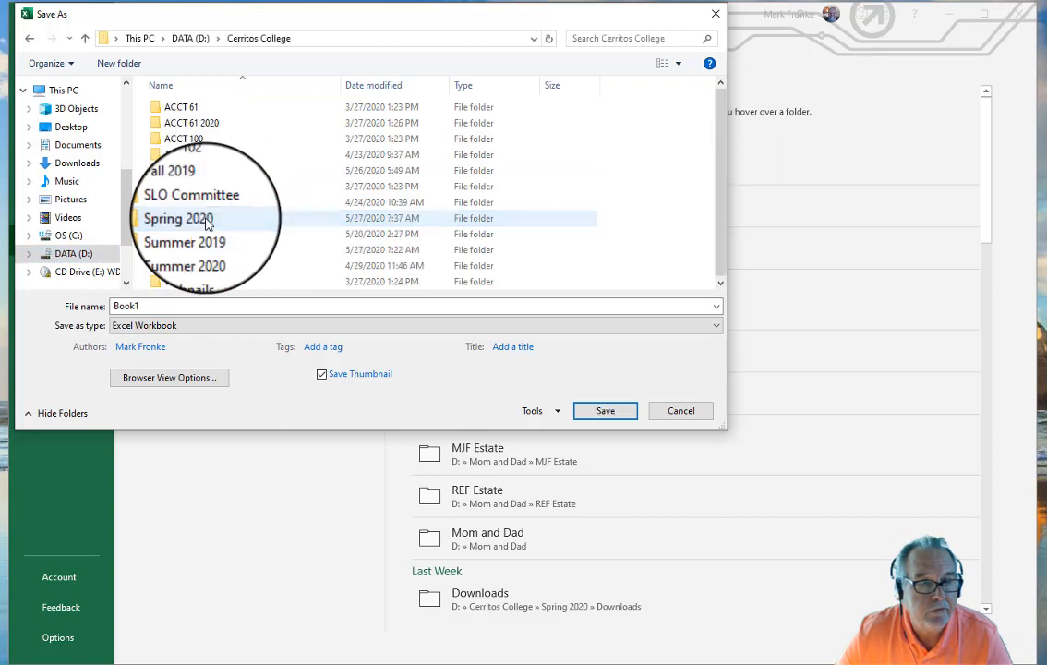
pyautogui.scroll(2, 205, 203)
pyautogui.doubleClick(202, 177)
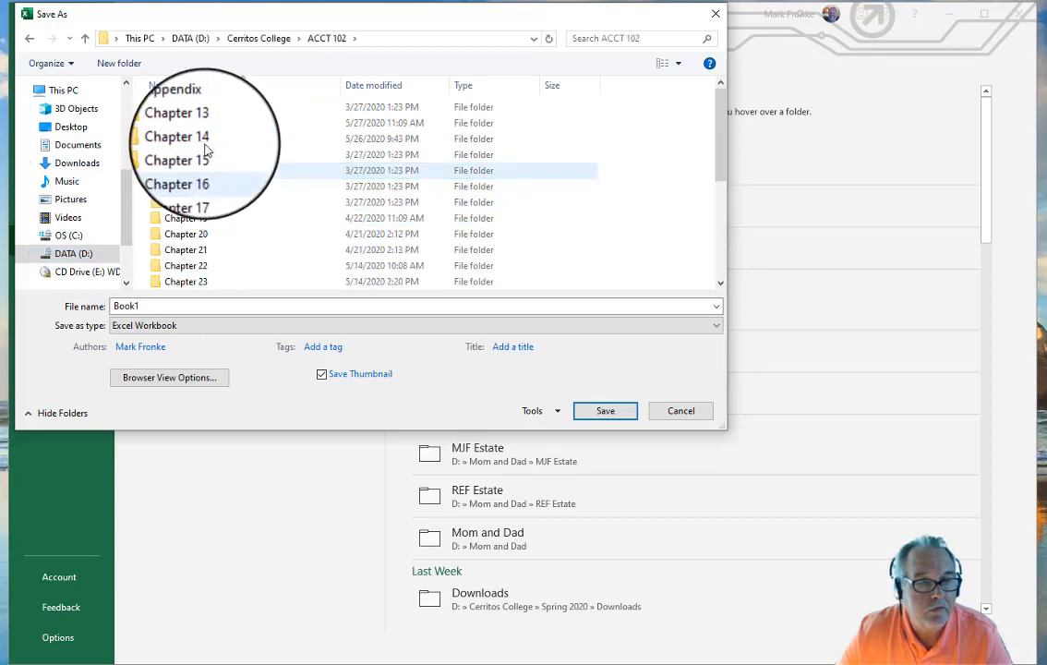
pyautogui.click(213, 133)
pyautogui.doubleClick(213, 133)
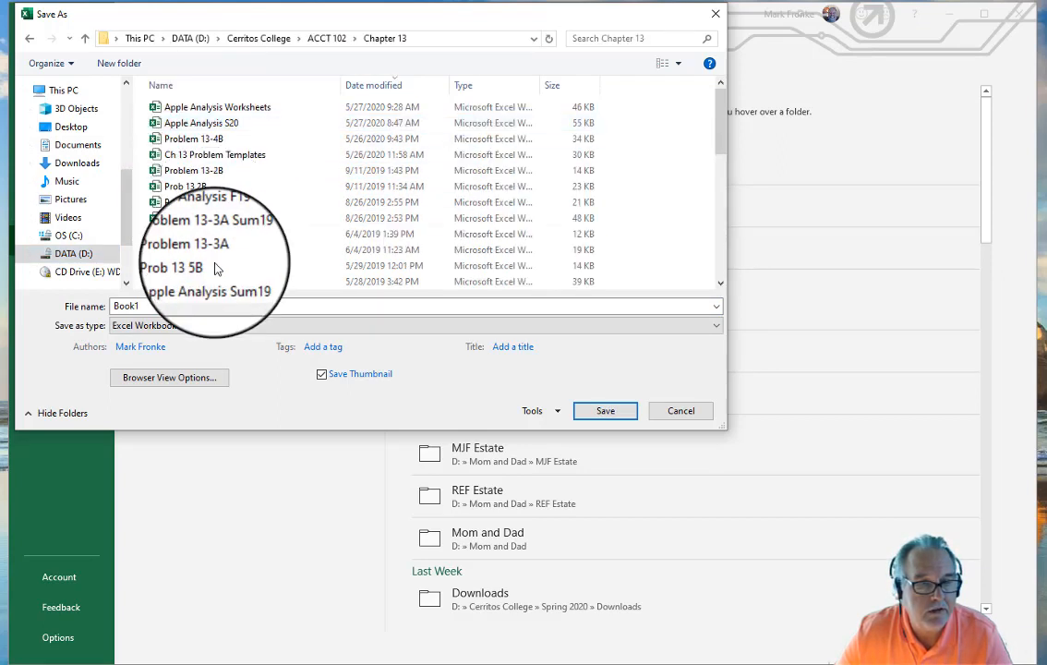
# Step: Save the workbook in that folder as 'Problem 13-2B Su20'
pyautogui.doubleClick(168, 305)
pyautogui.press('BackSpace')
pyautogui.write('Problem 13')
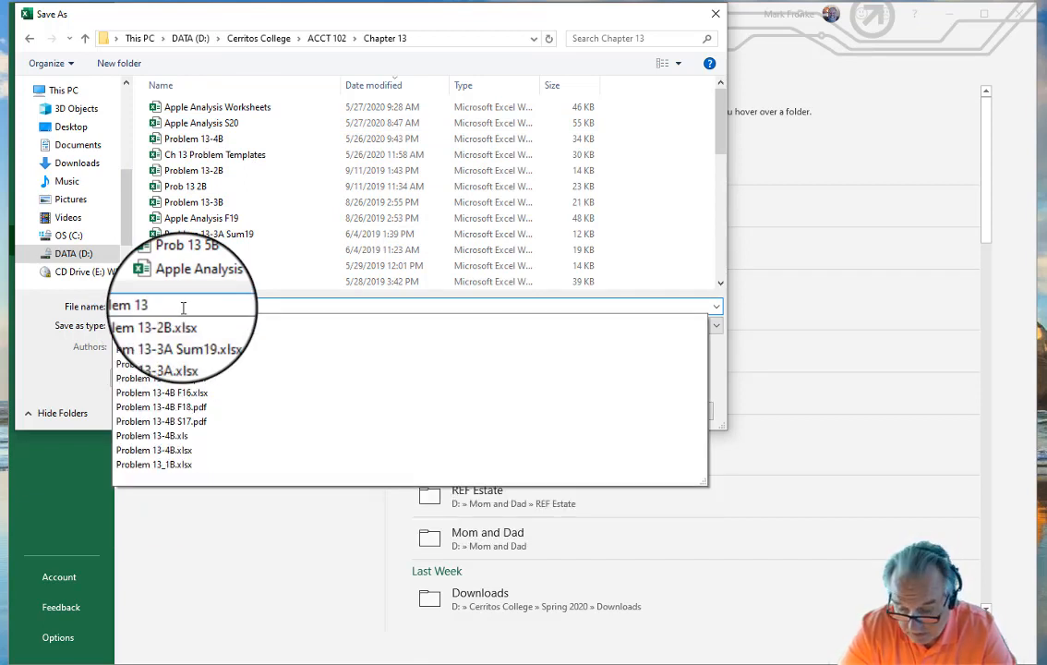
pyautogui.write('-2B ')
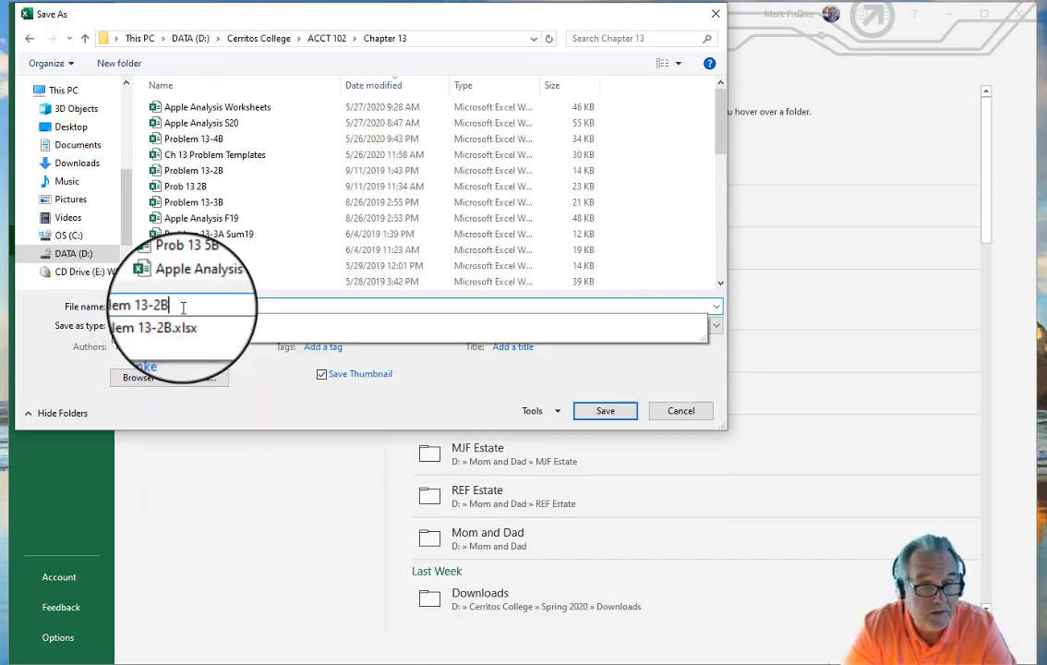
pyautogui.write('Sq')
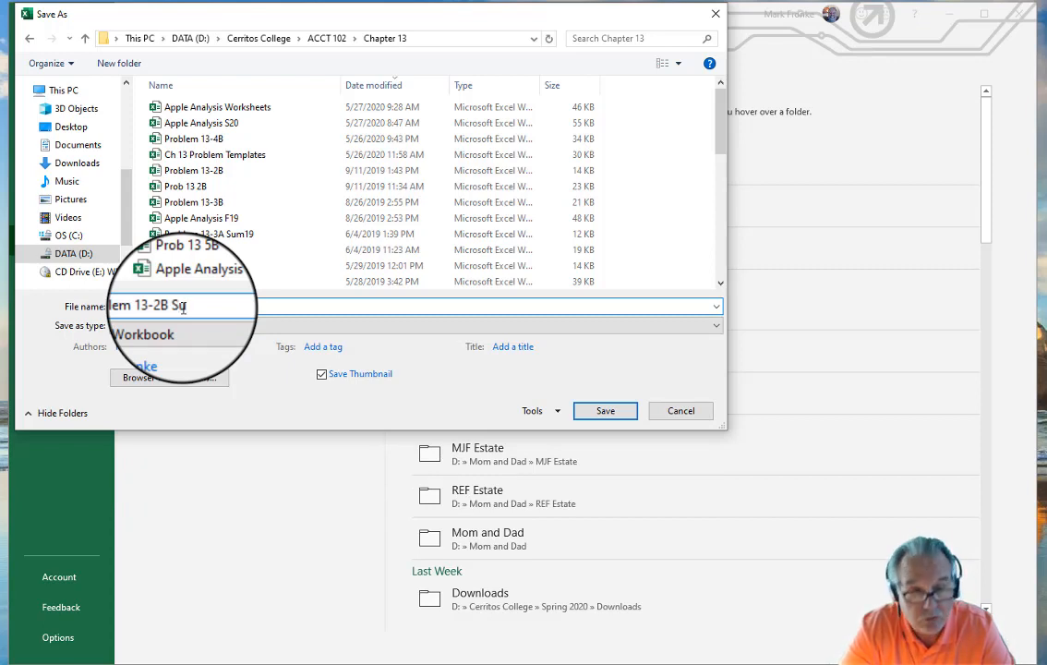
pyautogui.write('20')
pyautogui.press('Return')
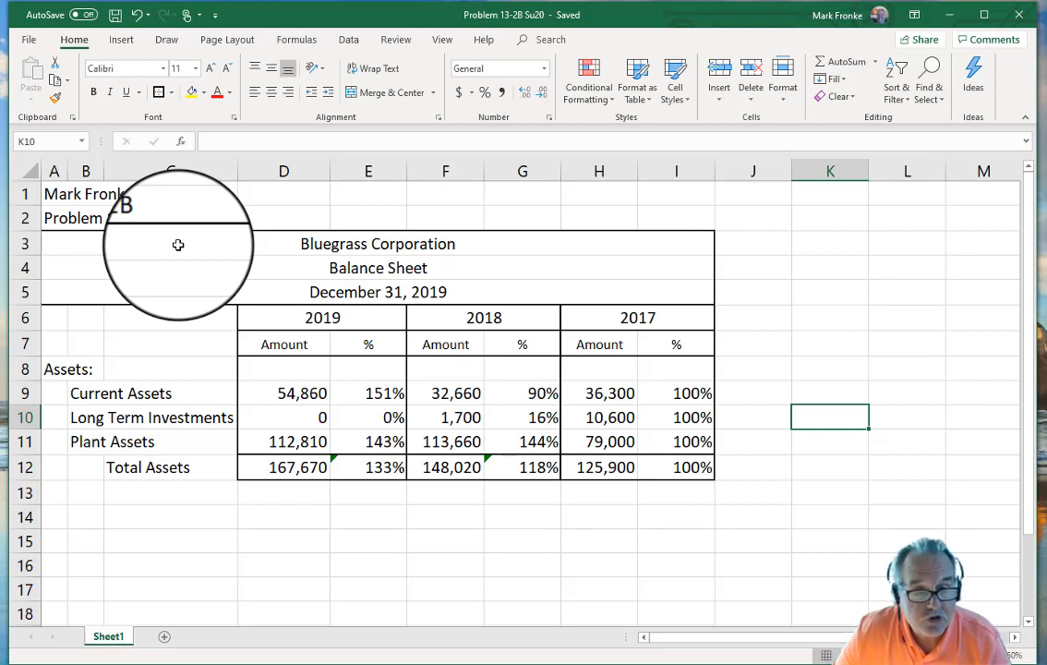
# Step: Select A14 to begin the Liabilities and Equity section below the assets
pyautogui.click(64, 520)
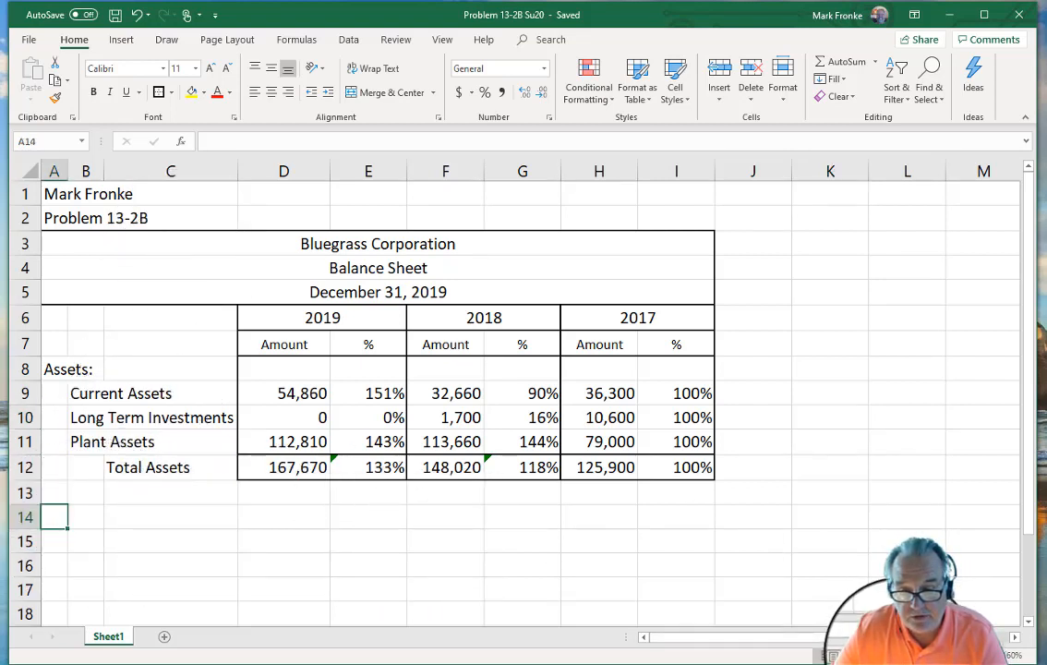
pyautogui.scroll(-2, 909, 480)
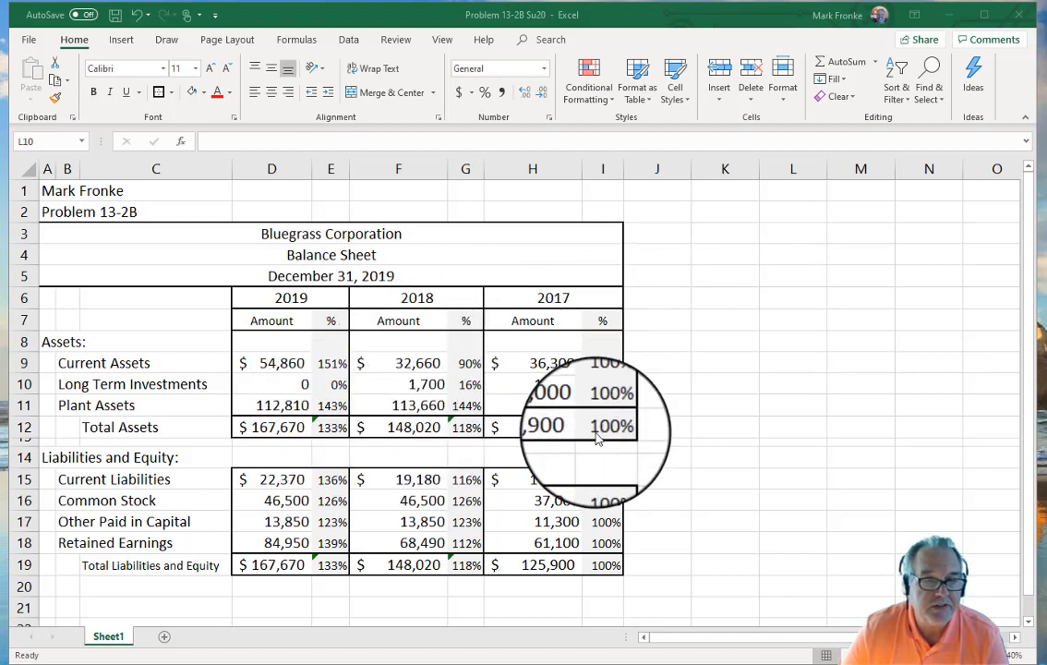
pyautogui.click(205, 93)
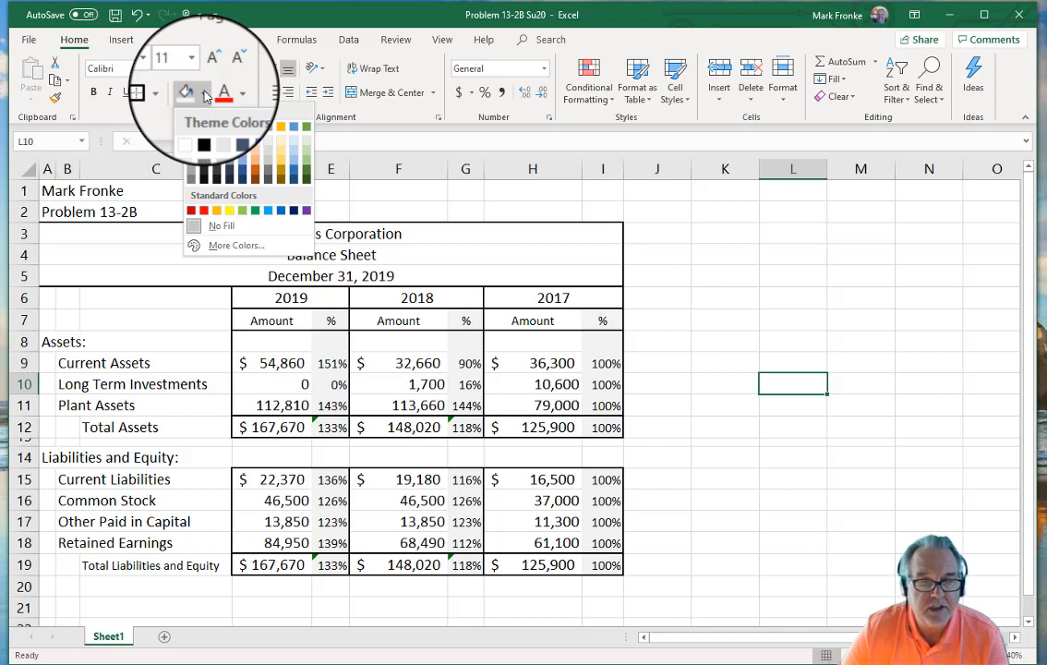
pyautogui.click(839, 281)
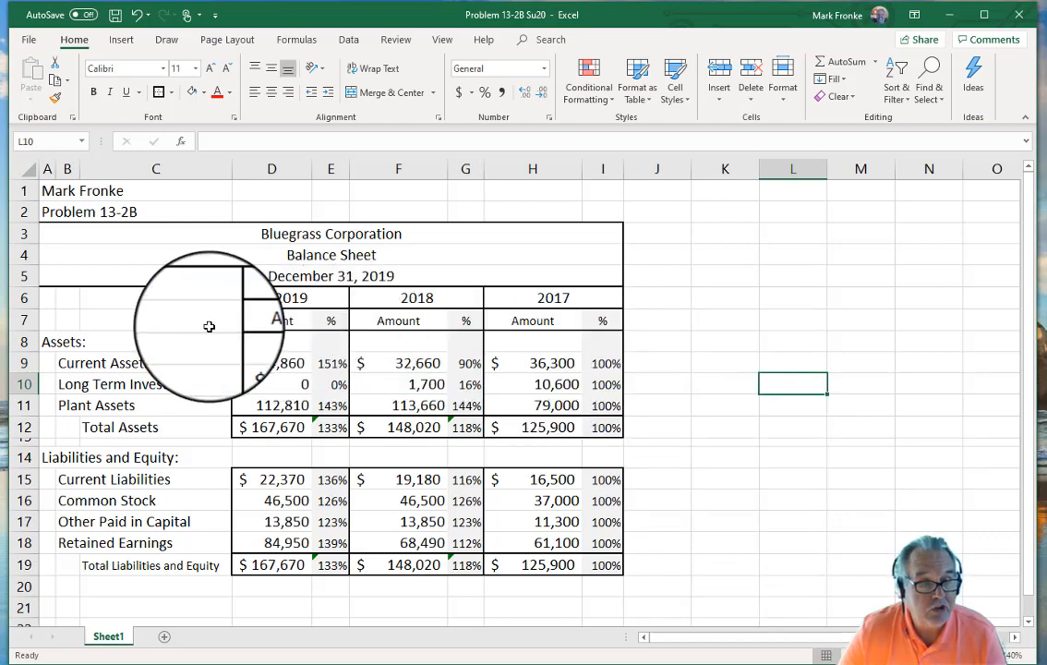
pyautogui.click(48, 298)
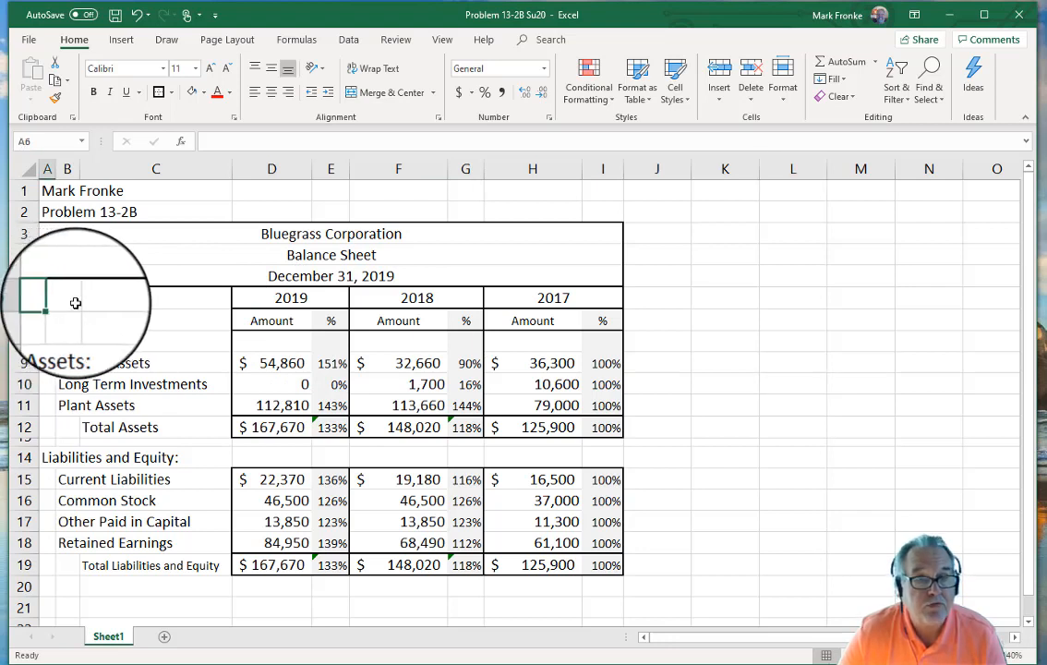
pyautogui.click(443, 42)
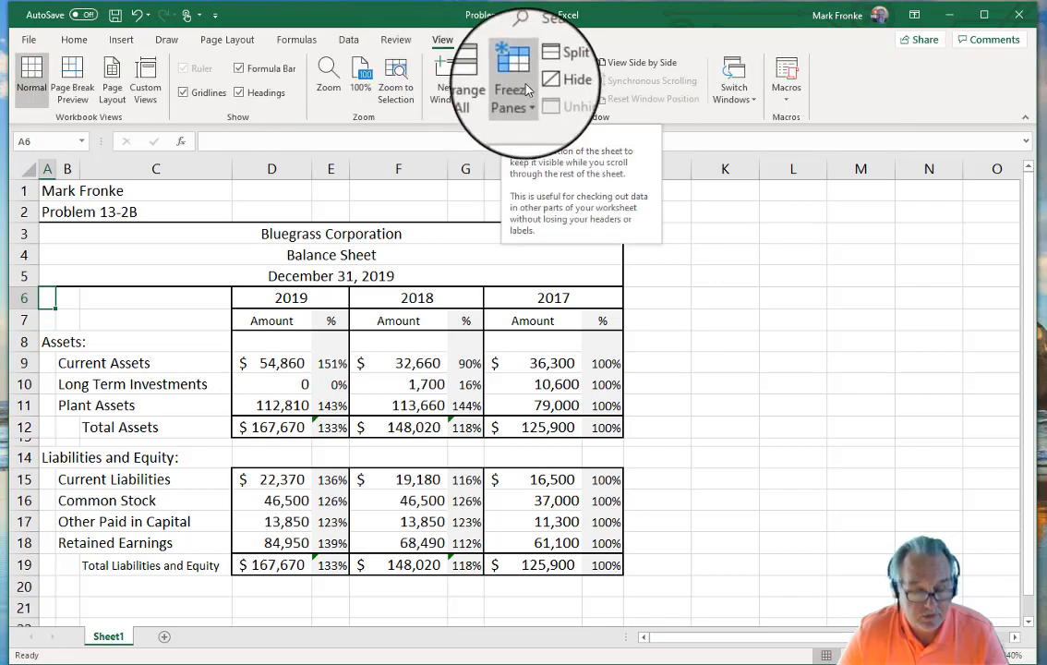
pyautogui.click(792, 439)
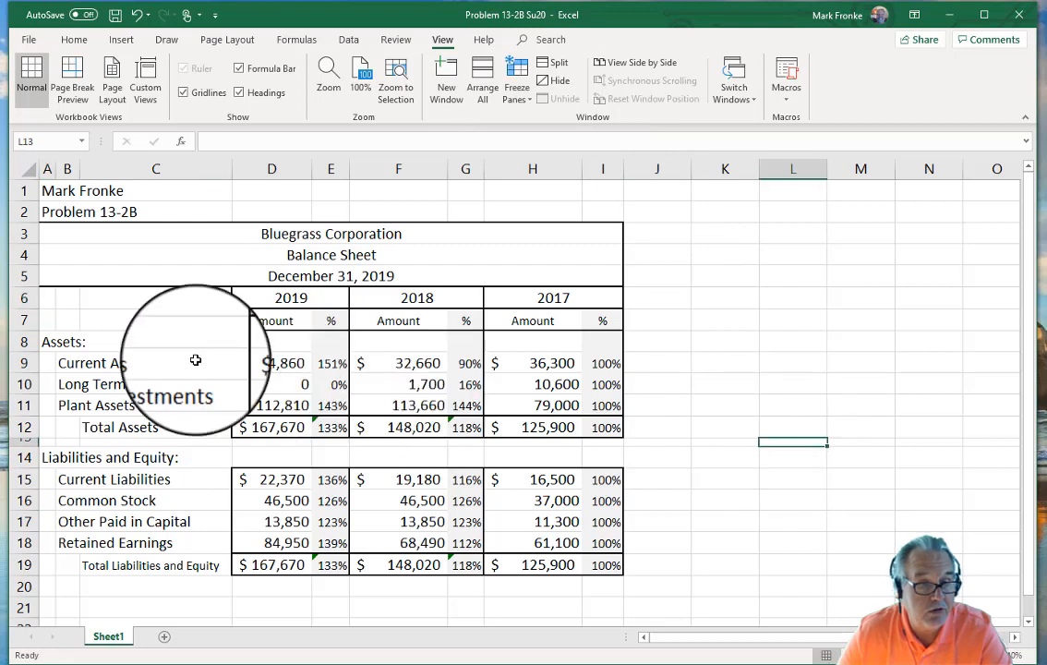
pyautogui.click(44, 341)
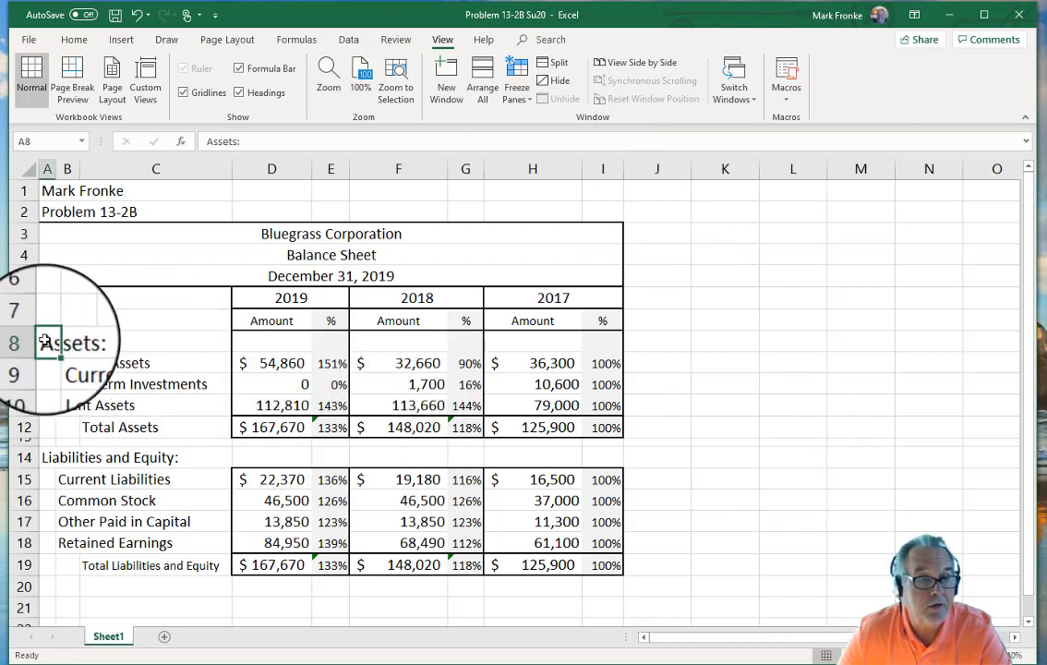
pyautogui.click(521, 102)
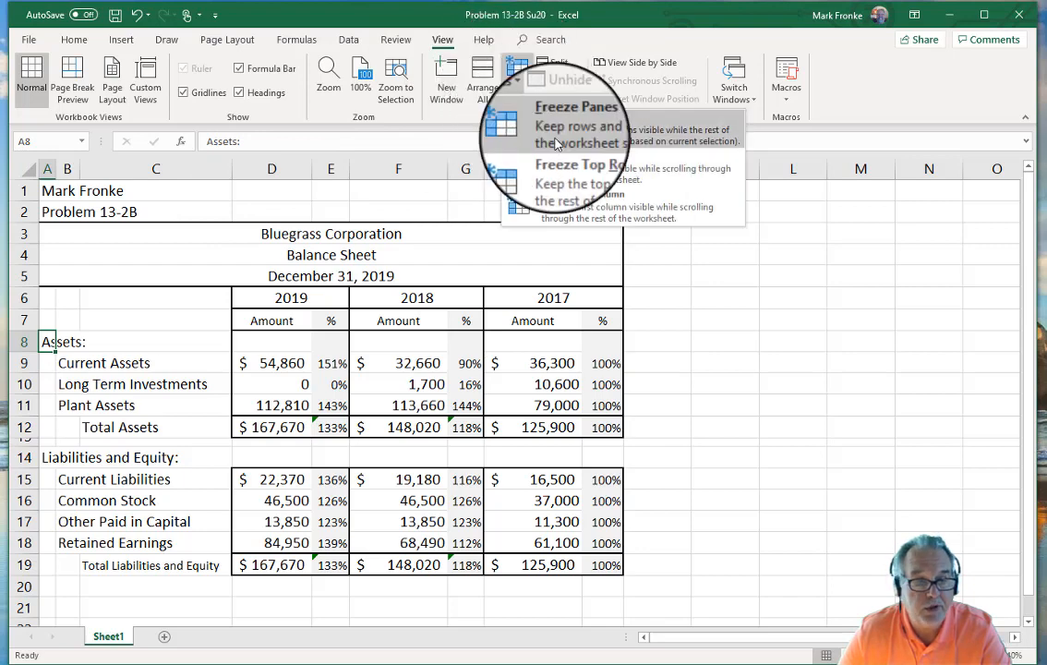
pyautogui.click(553, 134)
pyautogui.scroll(-1, 642, 454)
pyautogui.scroll(-4, 642, 454)
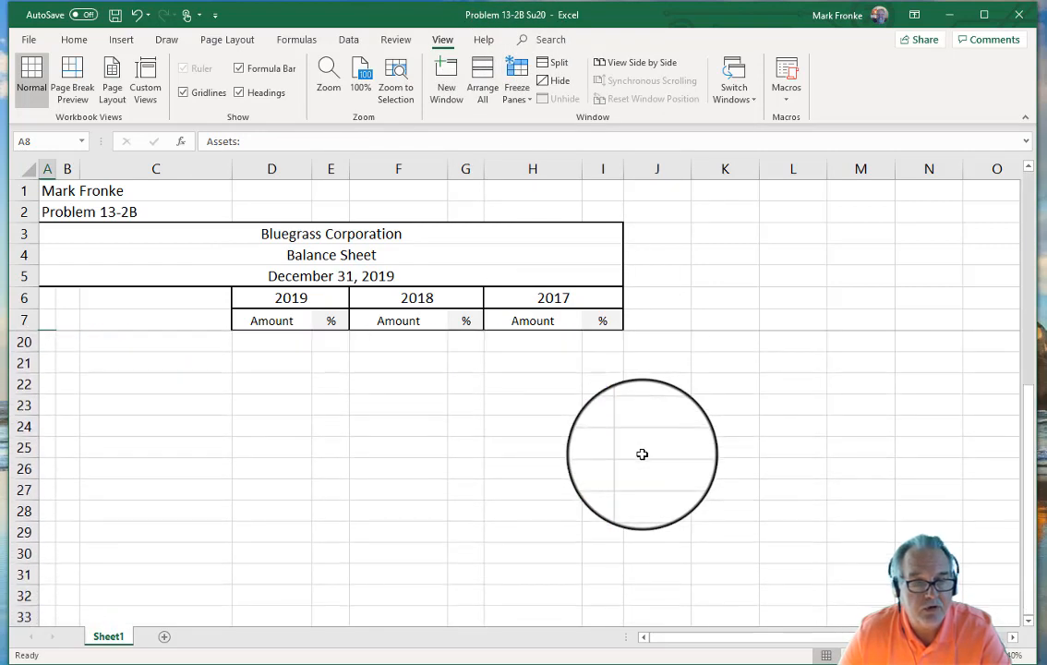
pyautogui.scroll(4, 642, 454)
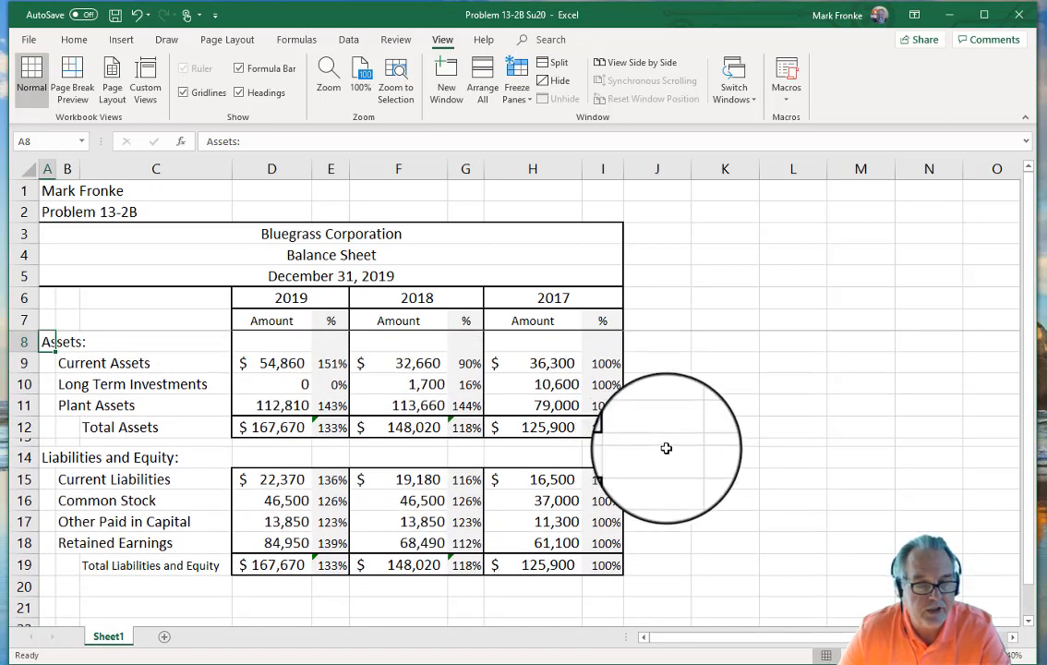
pyautogui.scroll(-1, 667, 448)
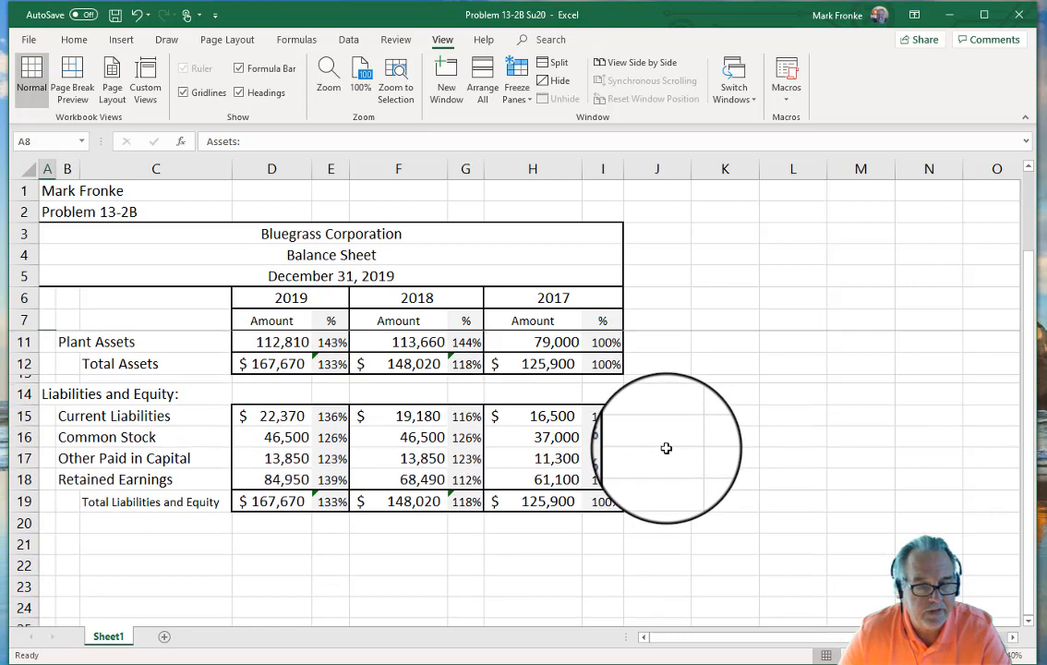
# Step: Type 'Calculation of Working Capital' in B21 and set its font size to 9
pyautogui.click(65, 541)
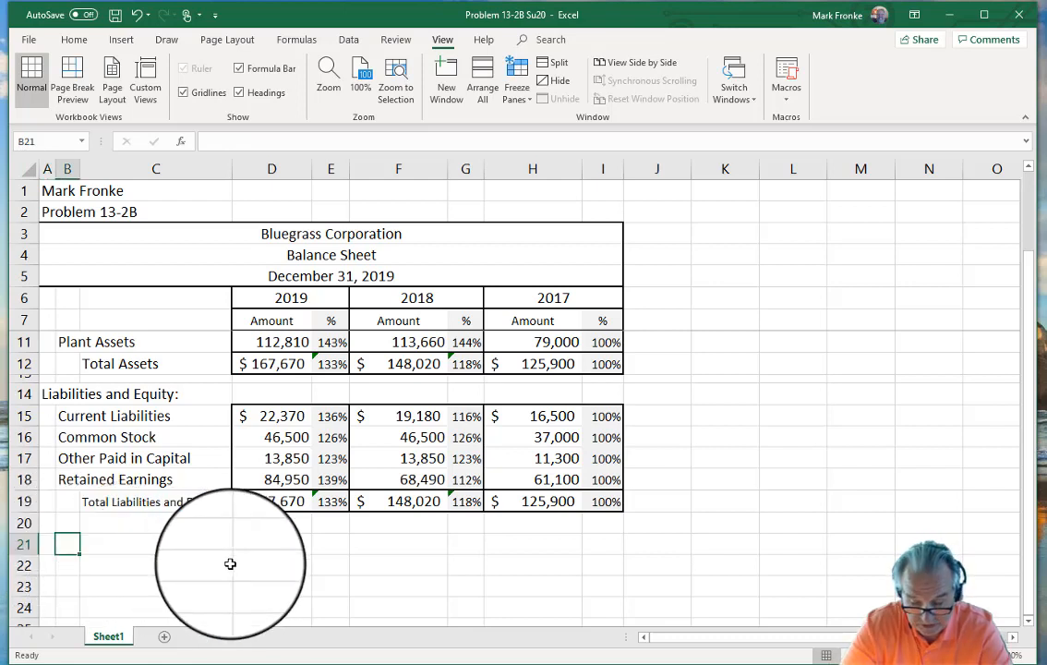
pyautogui.write('Calcul')
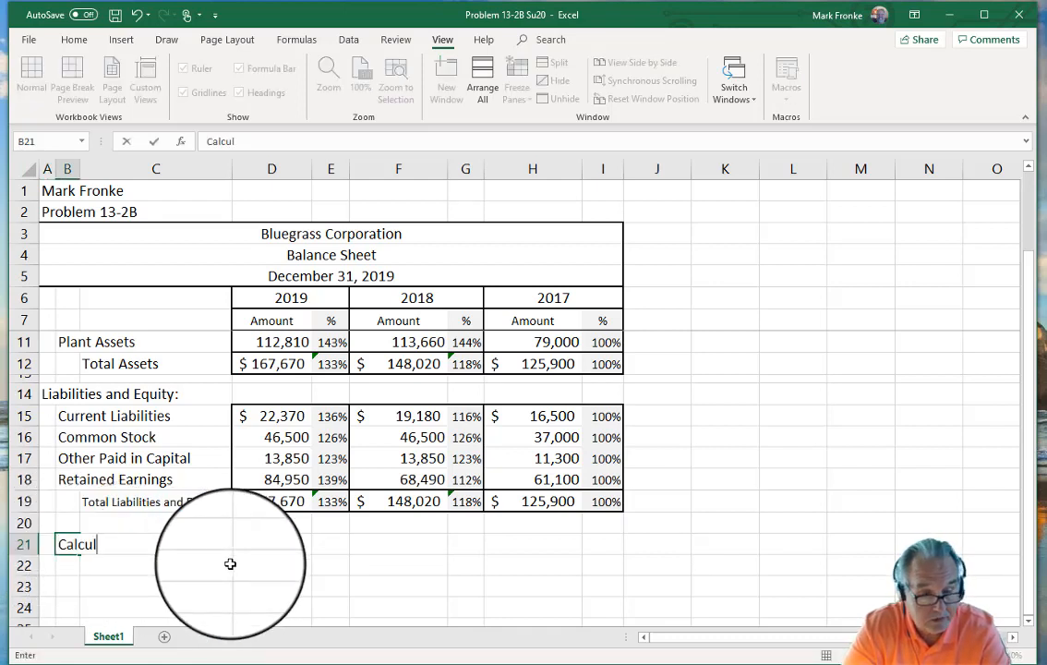
pyautogui.write('ation ')
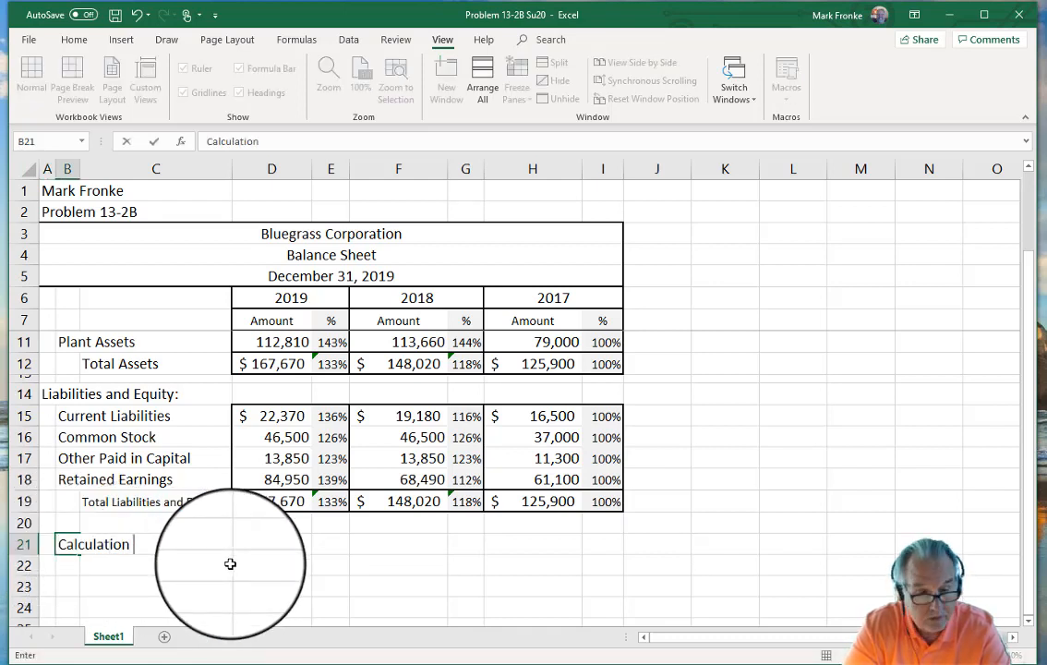
pyautogui.write('of W')
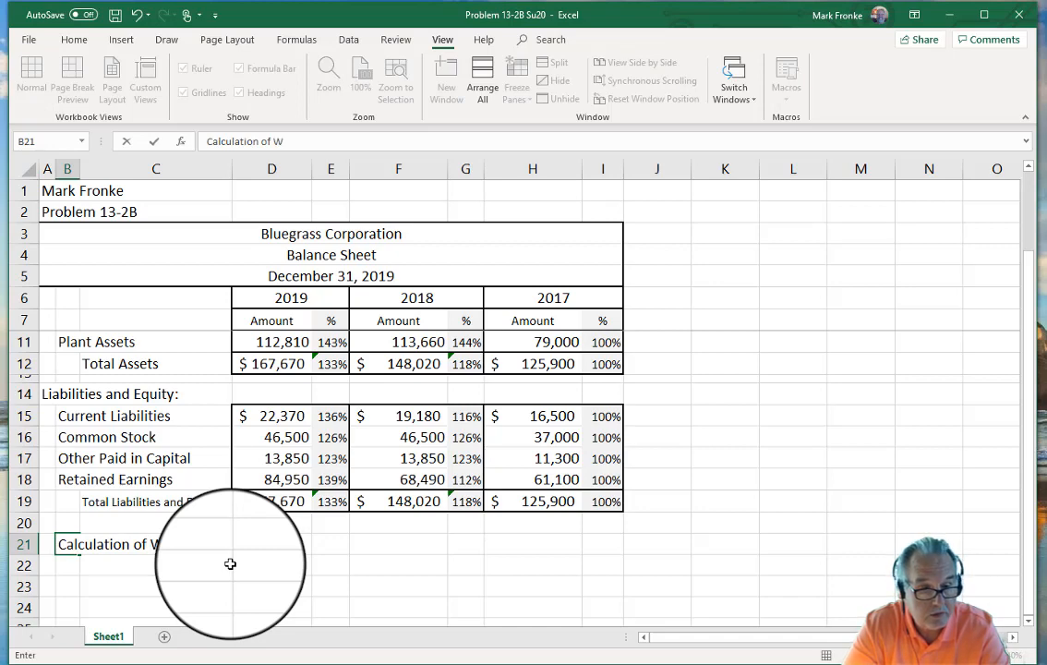
pyautogui.write('orking Capital')
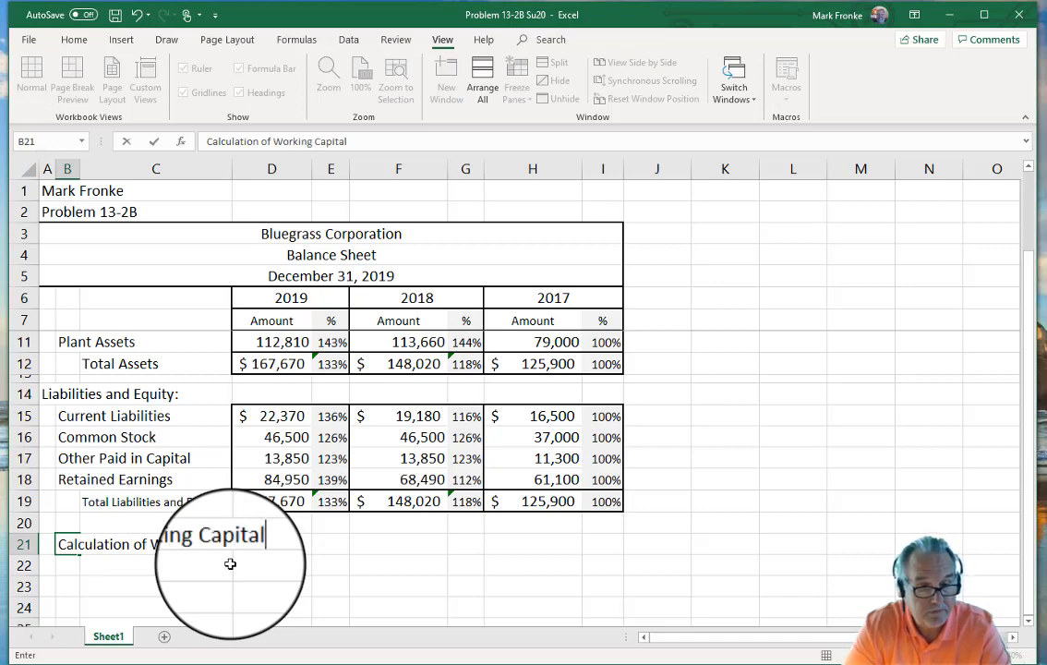
pyautogui.press('Return')
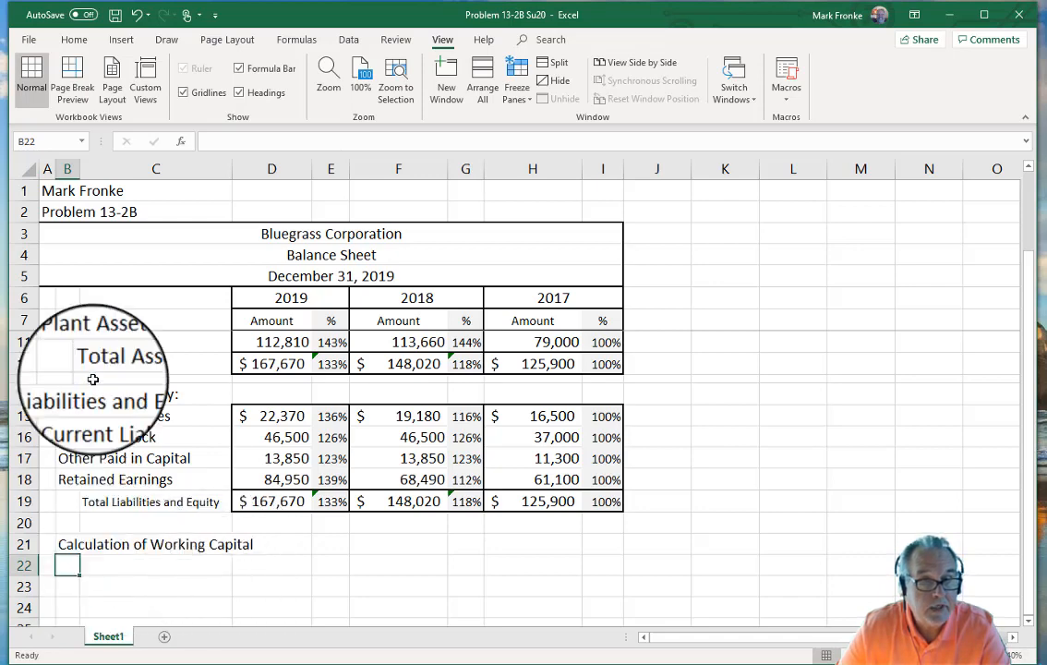
pyautogui.click(67, 543)
pyautogui.click(80, 42)
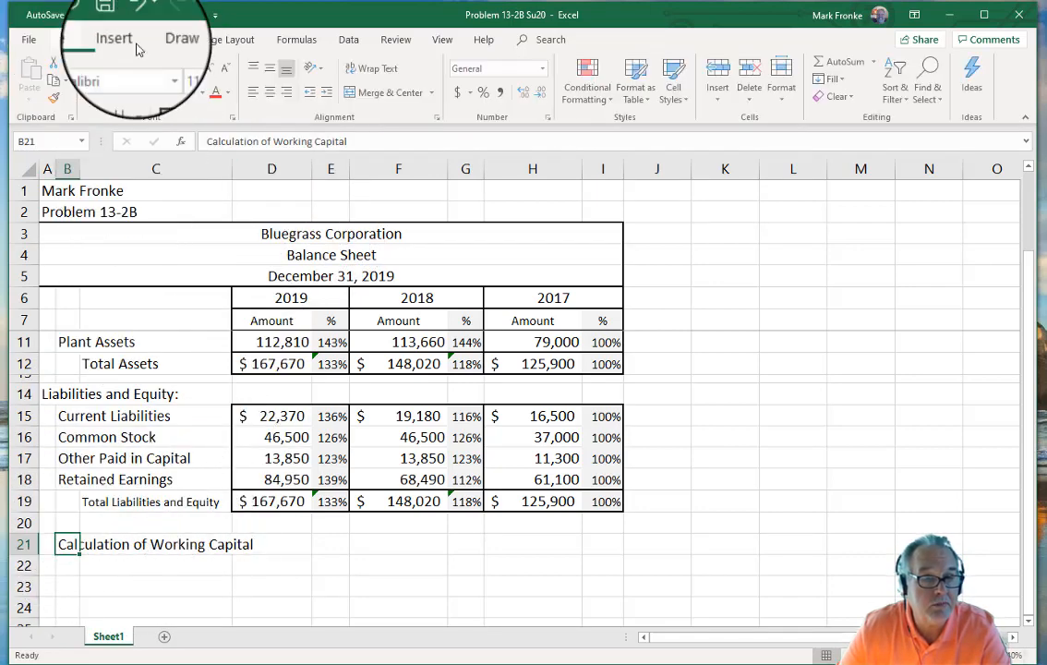
pyautogui.click(202, 55)
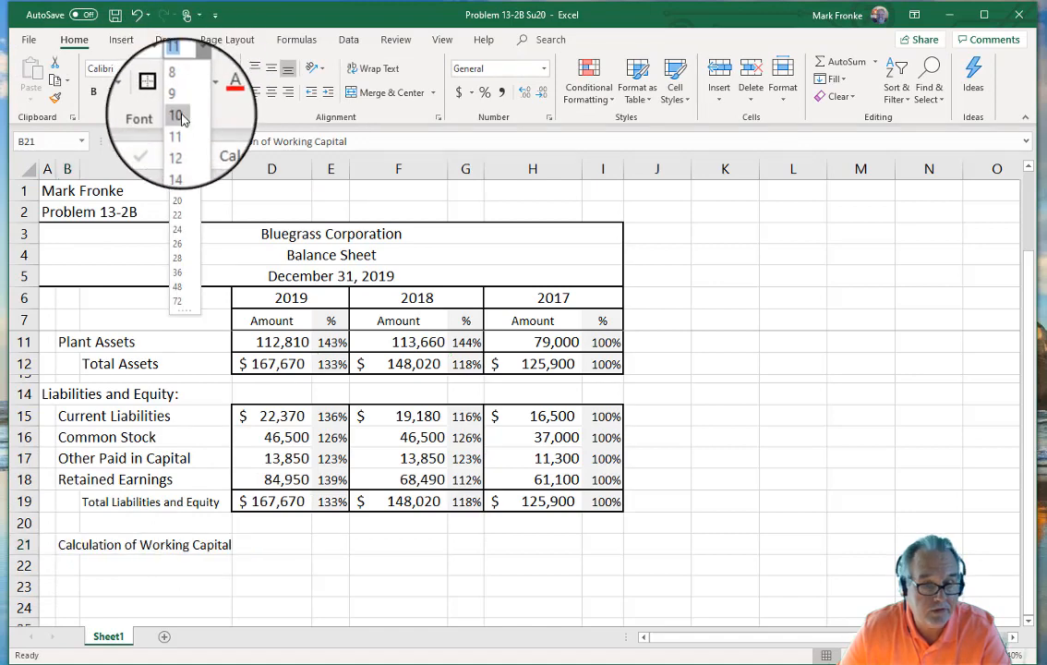
pyautogui.click(177, 100)
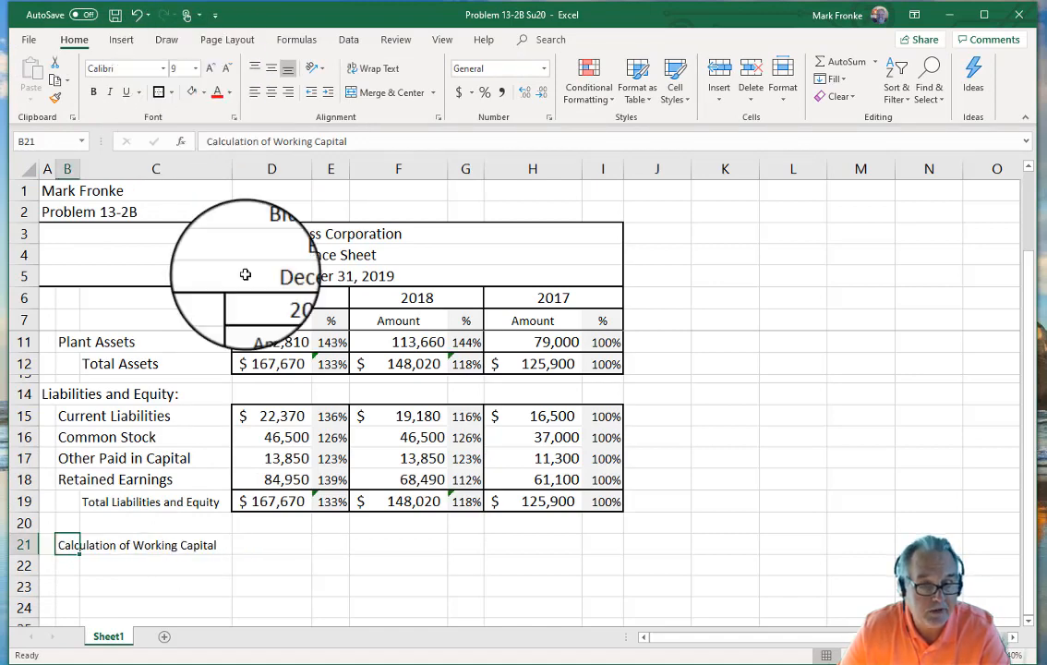
pyautogui.click(272, 547)
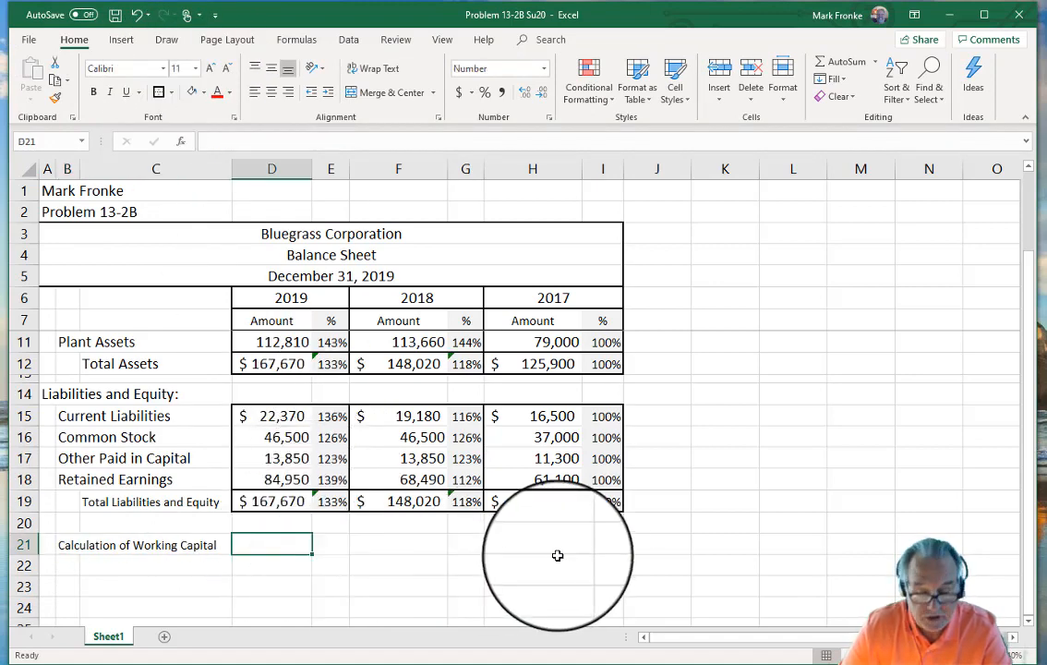
# Step: Enter =D9-D15 in D21 to compute 2019 working capital
pyautogui.write('=')
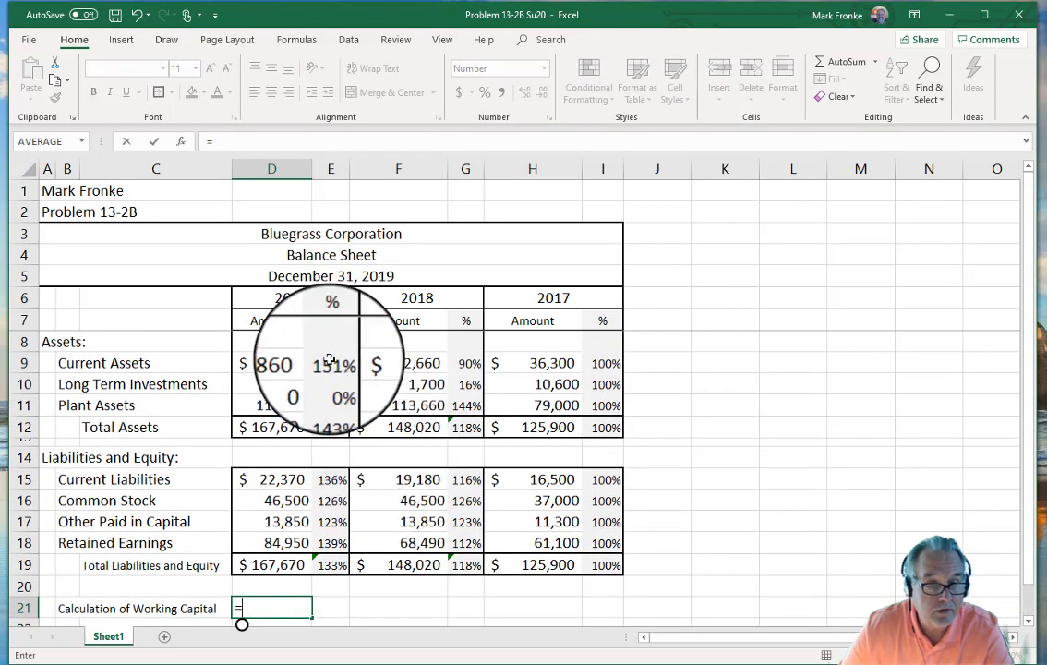
pyautogui.click(274, 363)
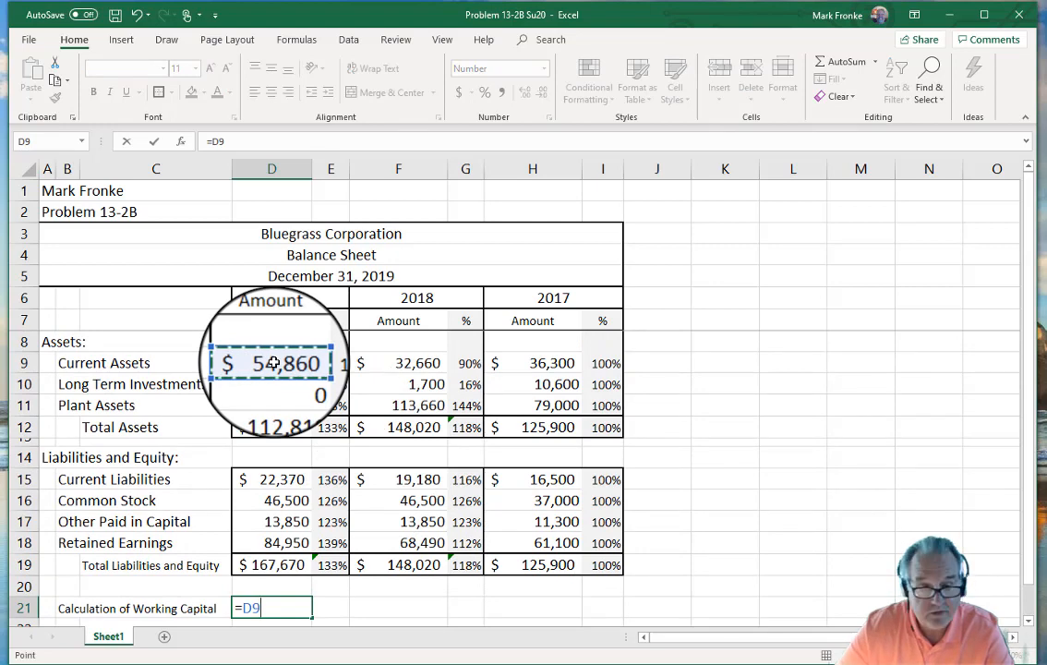
pyautogui.write('-')
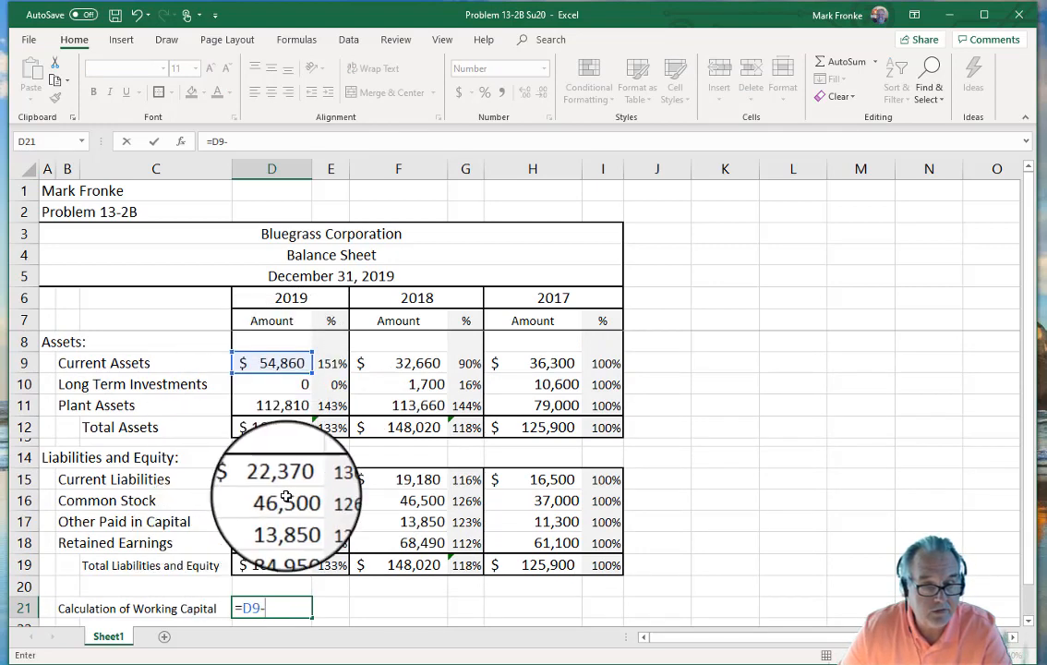
pyautogui.click(263, 478)
pyautogui.press('Return')
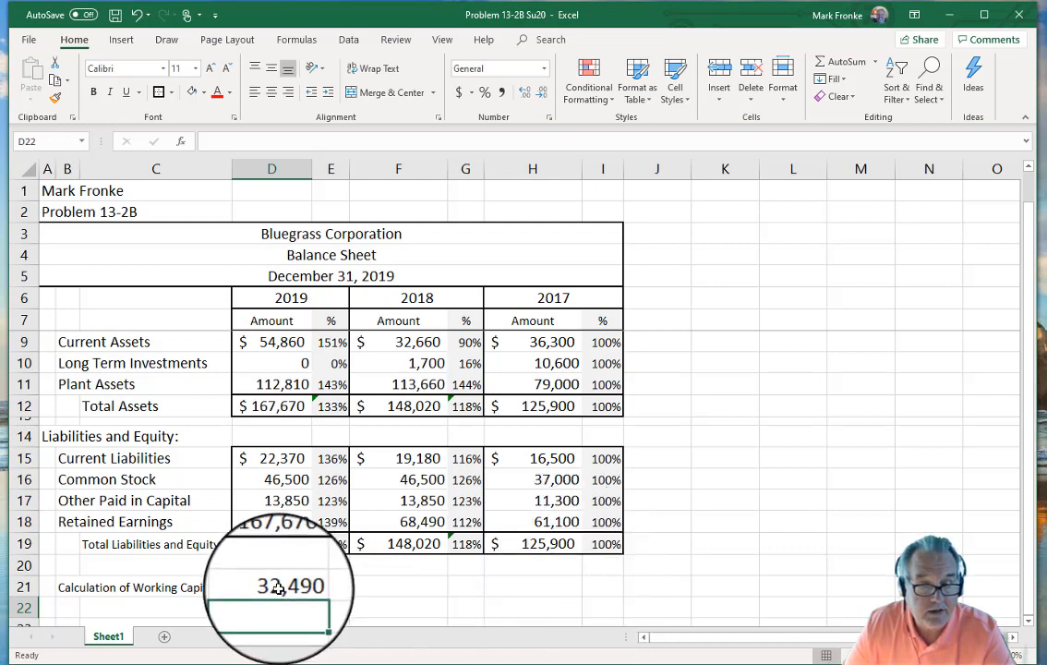
pyautogui.press('Up')
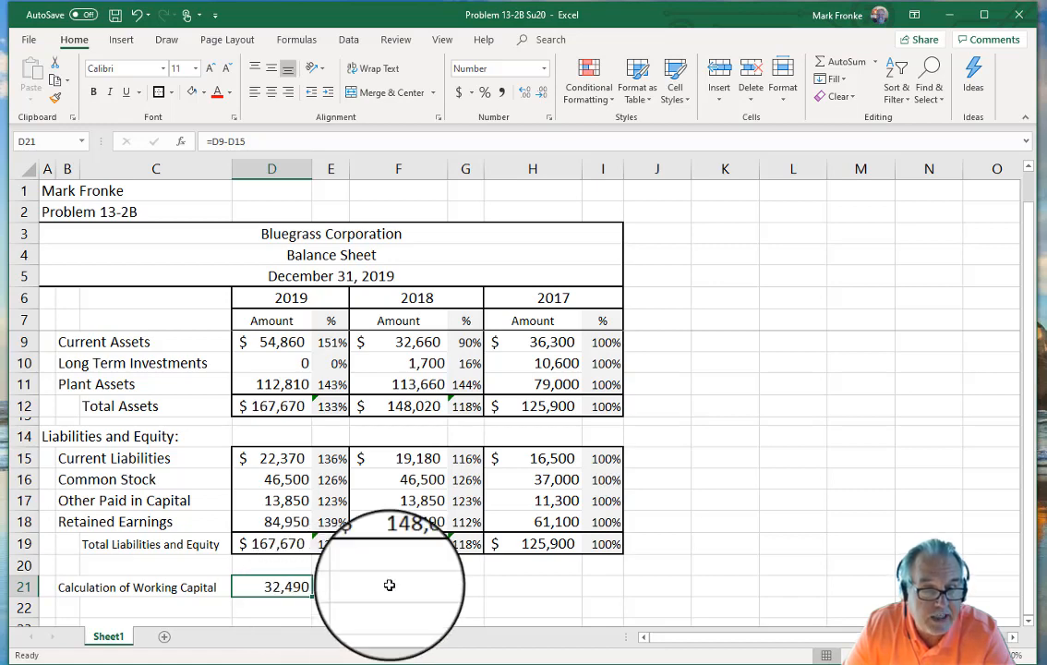
# Step: Fill the working capital formula across to I21 and clear the zeros in E21, G21, I21
pyautogui.scroll(-2, 388, 500)
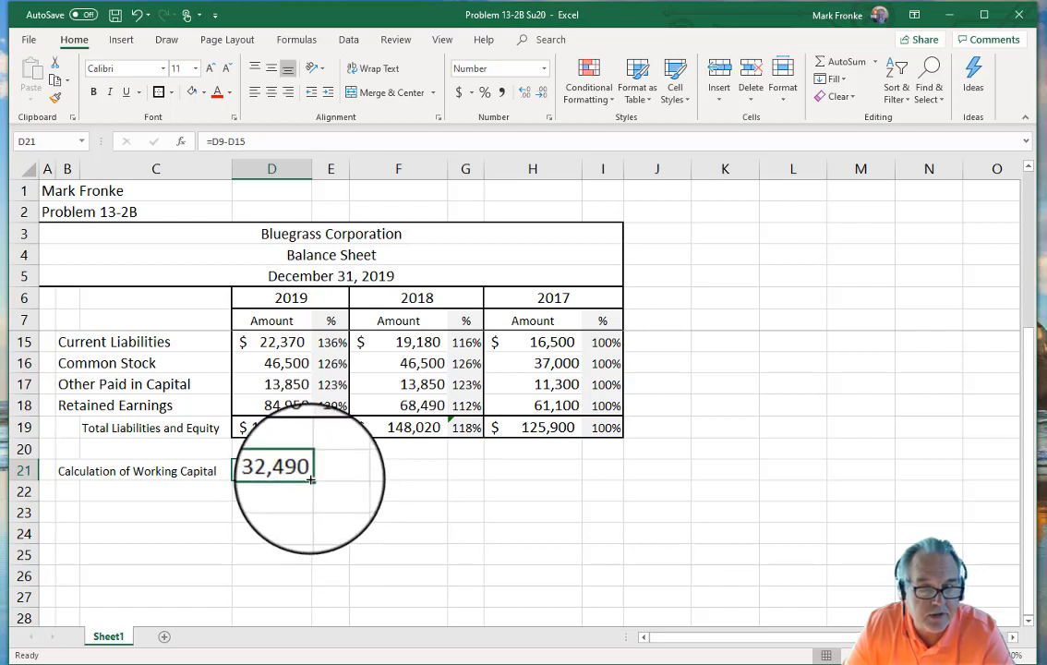
pyautogui.moveTo(311, 479); pyautogui.dragTo(604, 486)
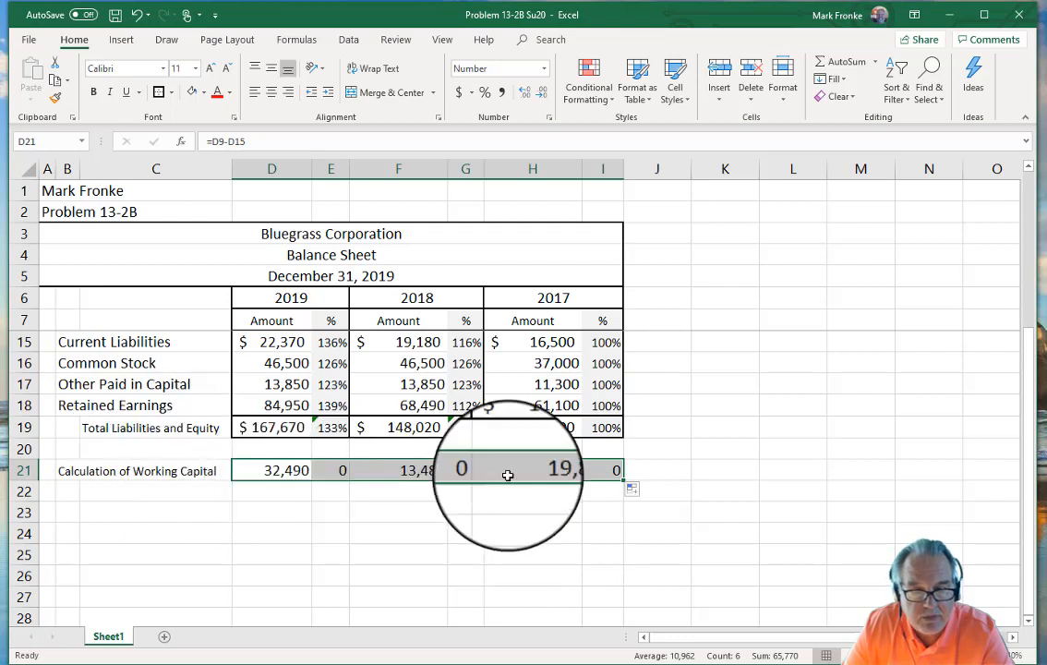
pyautogui.click(367, 523)
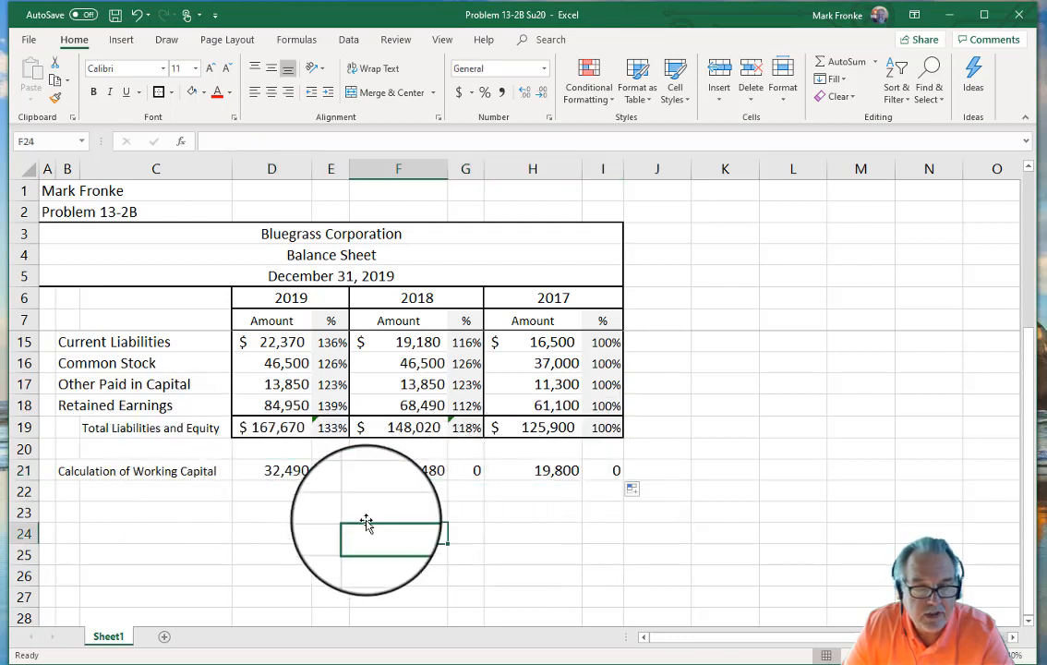
pyautogui.click(334, 470)
pyautogui.press('Delete')
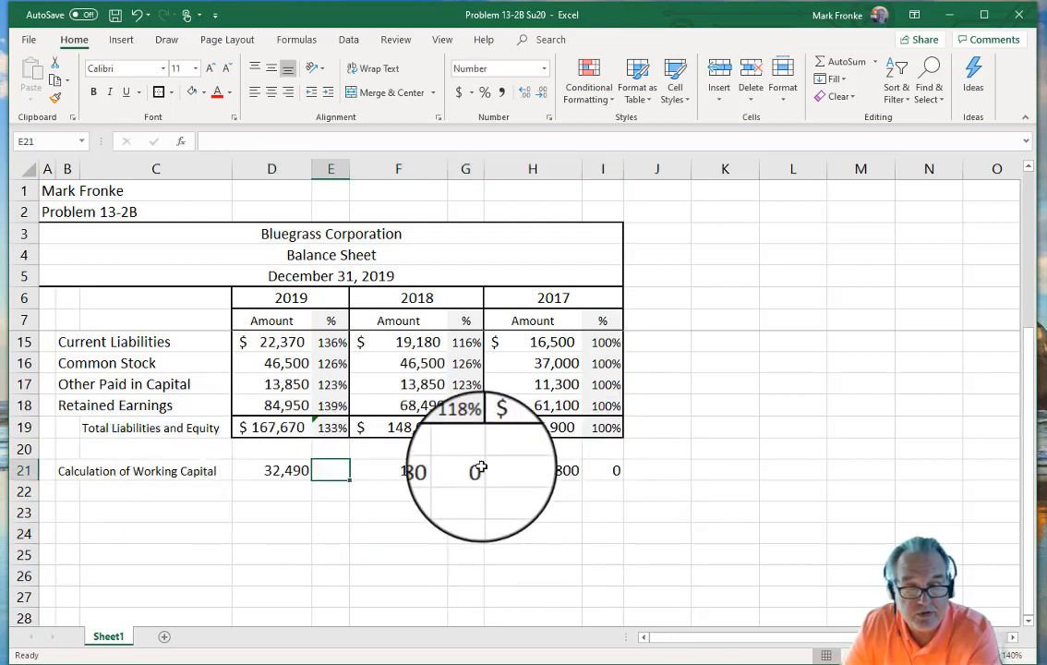
pyautogui.click(467, 470)
pyautogui.press('Delete')
pyautogui.click(605, 473)
pyautogui.press('Delete')
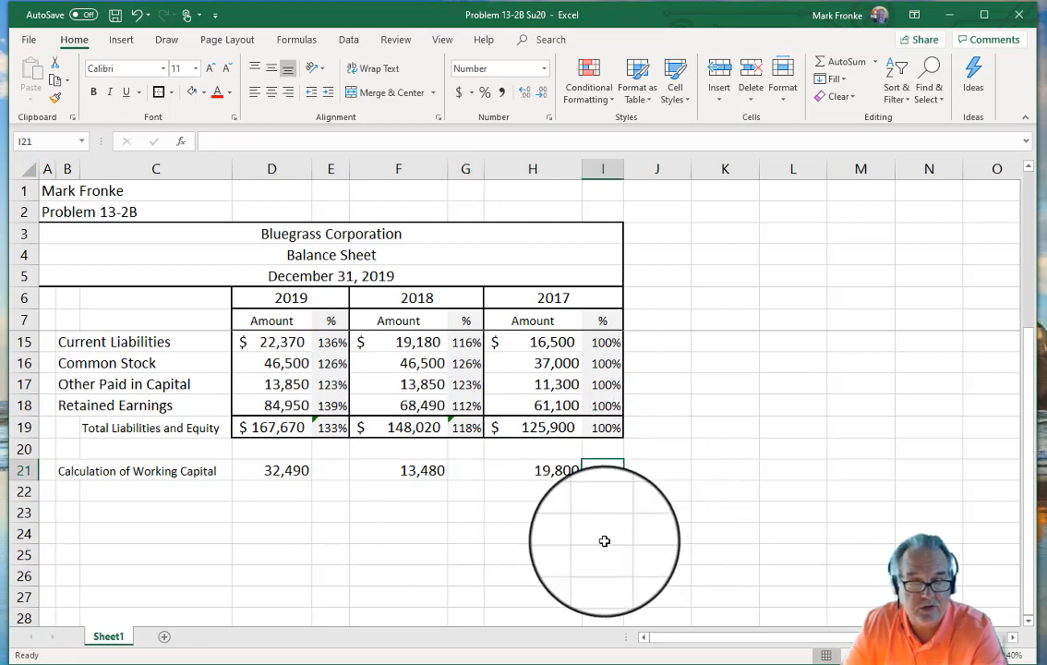
pyautogui.click(603, 536)
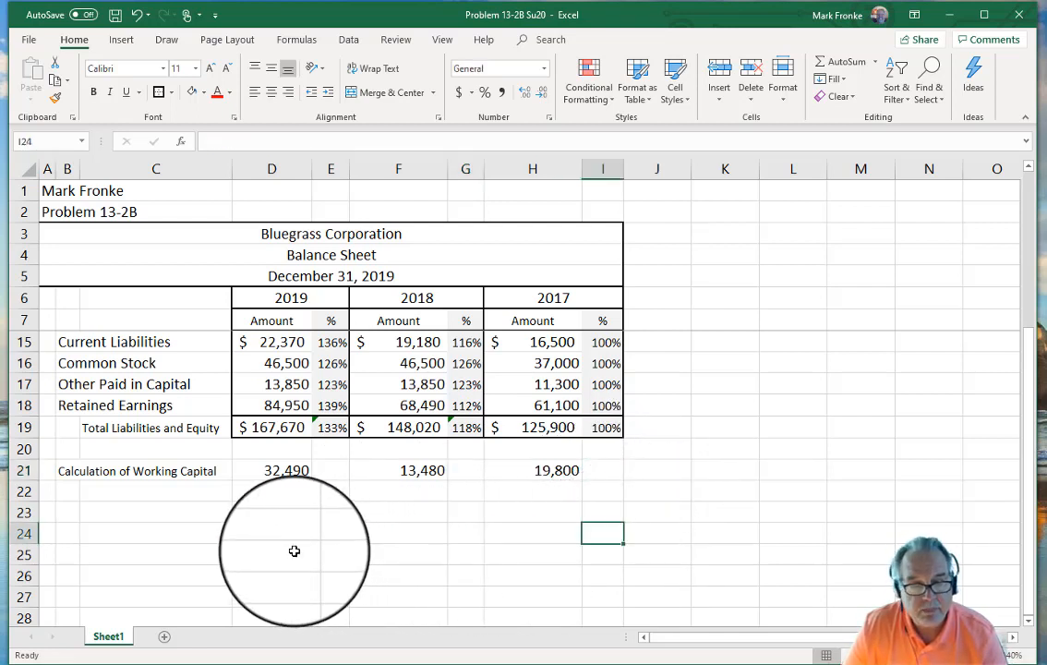
# Step: Label B22 'Current Ratio' and enter =D9/D15 in D22, giving 2.4523916
pyautogui.click(74, 489)
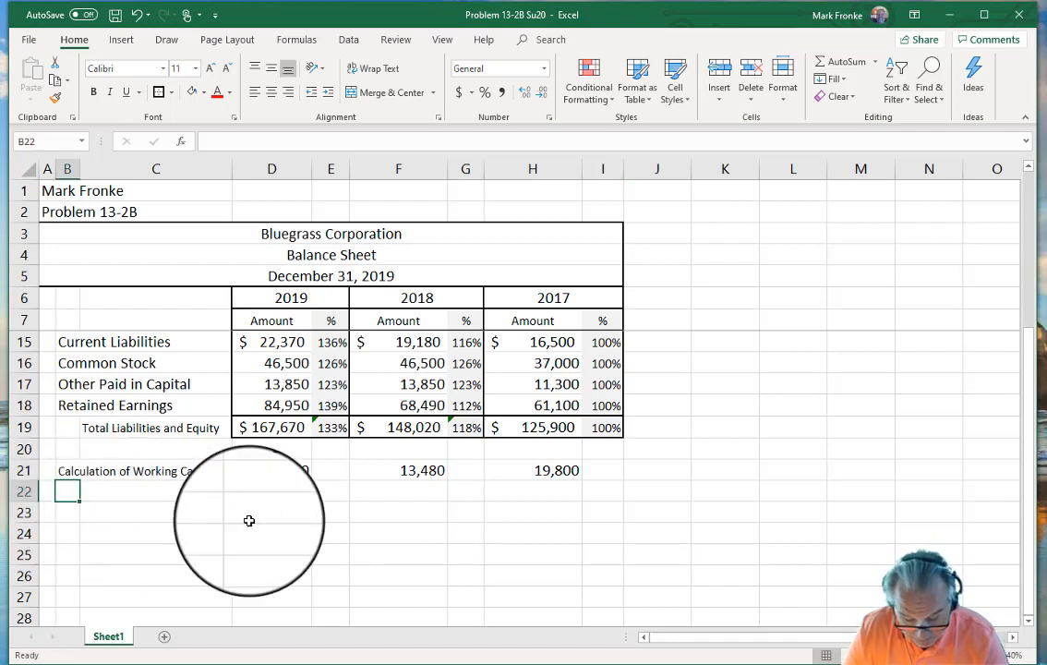
pyautogui.write('Curr')
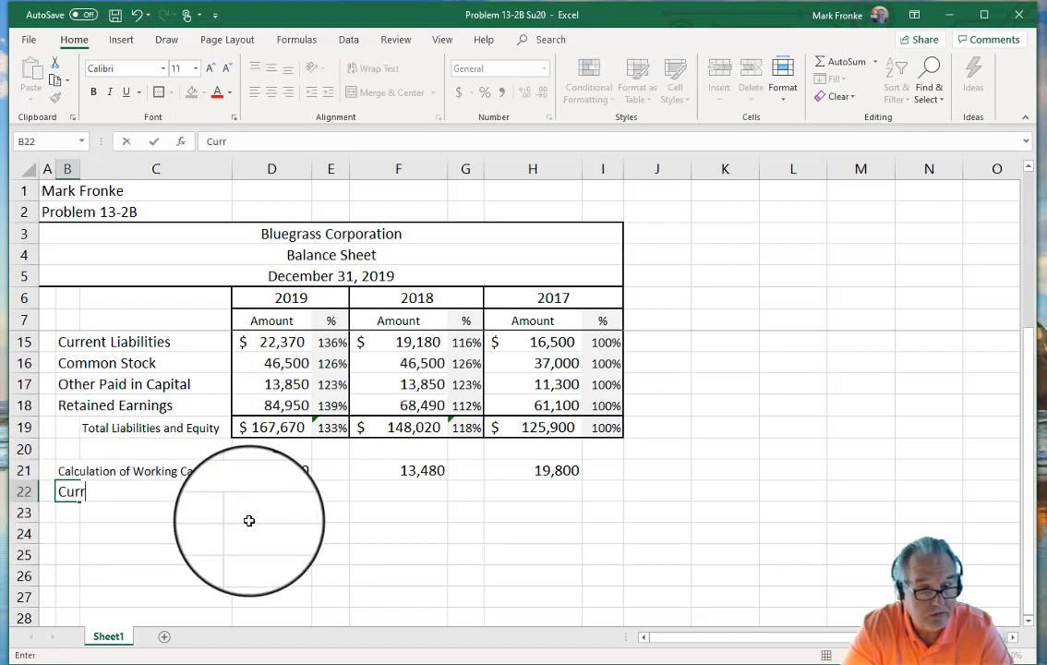
pyautogui.write('ent Ratio')
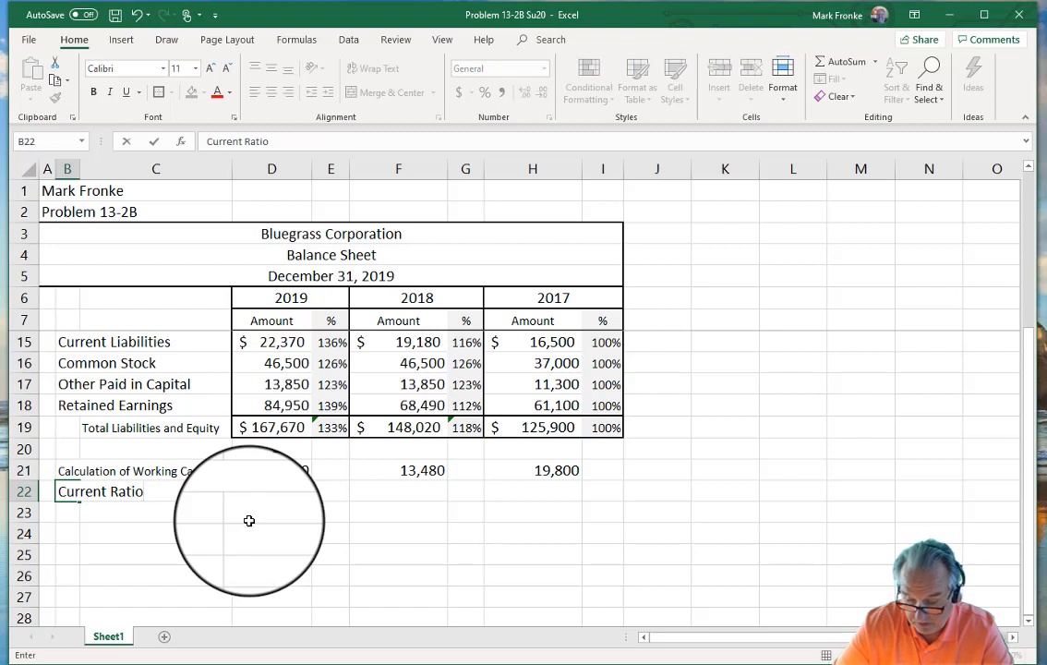
pyautogui.press('Tab')
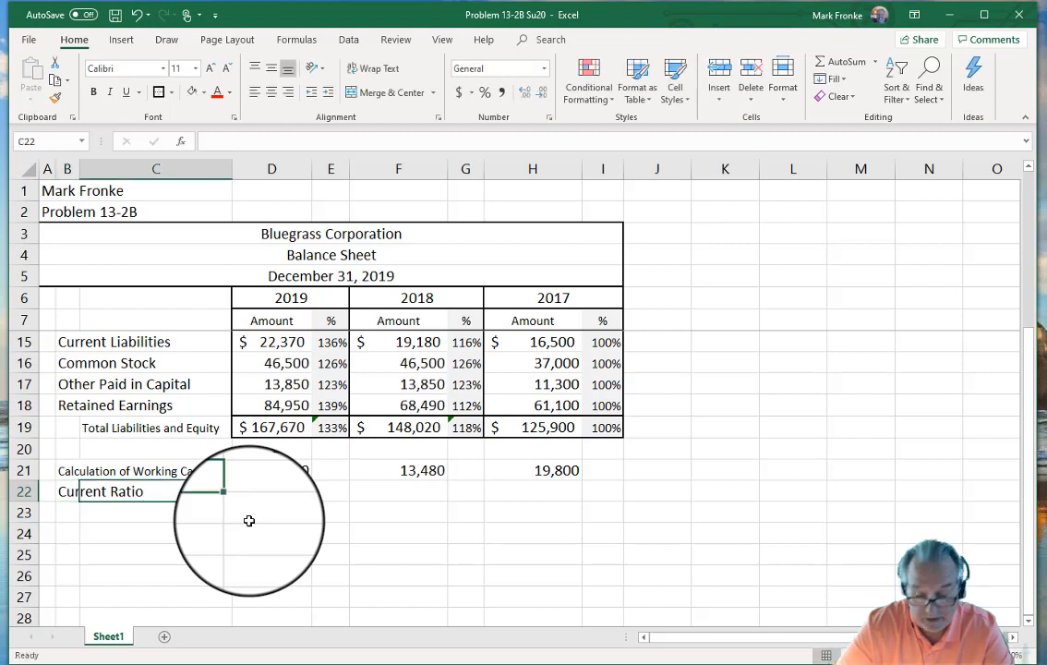
pyautogui.press('Tab')
pyautogui.write('=')
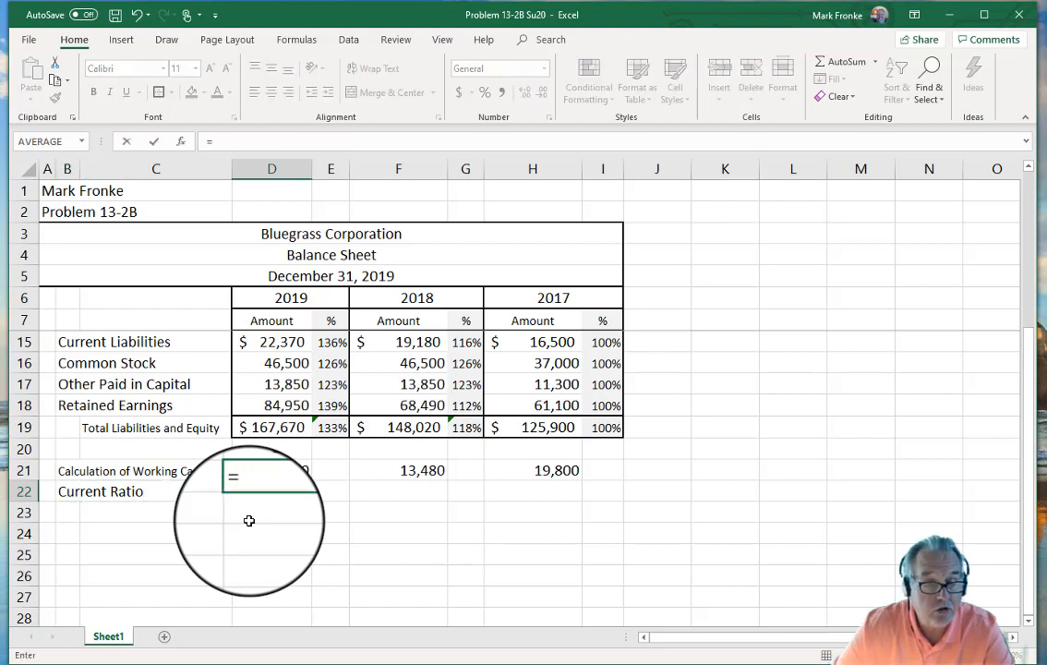
pyautogui.scroll(3, 255, 443)
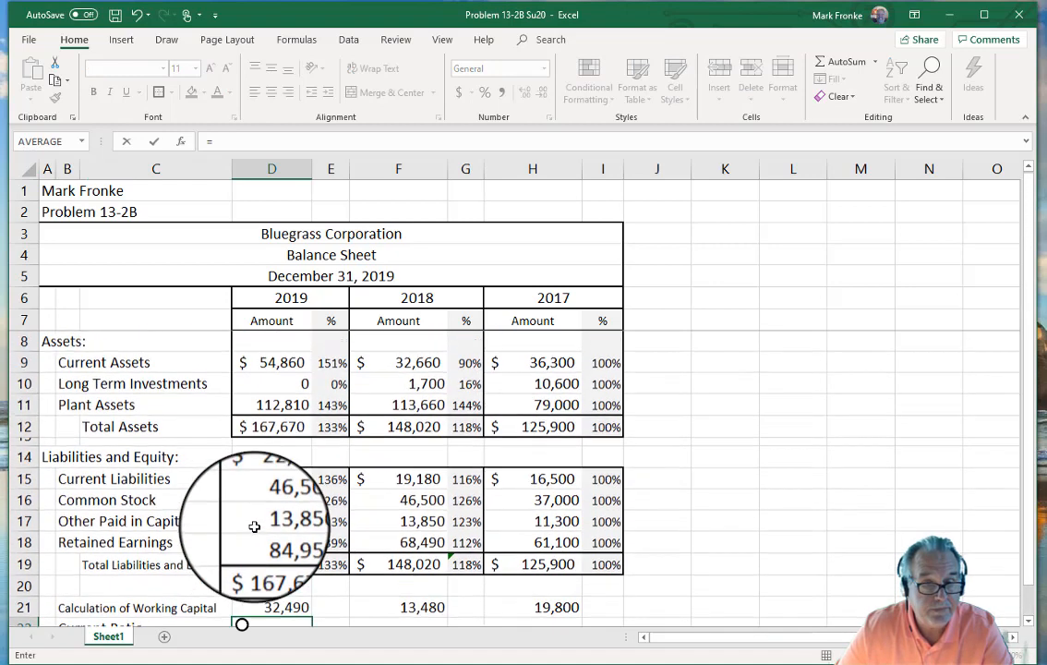
pyautogui.click(275, 363)
pyautogui.write('/')
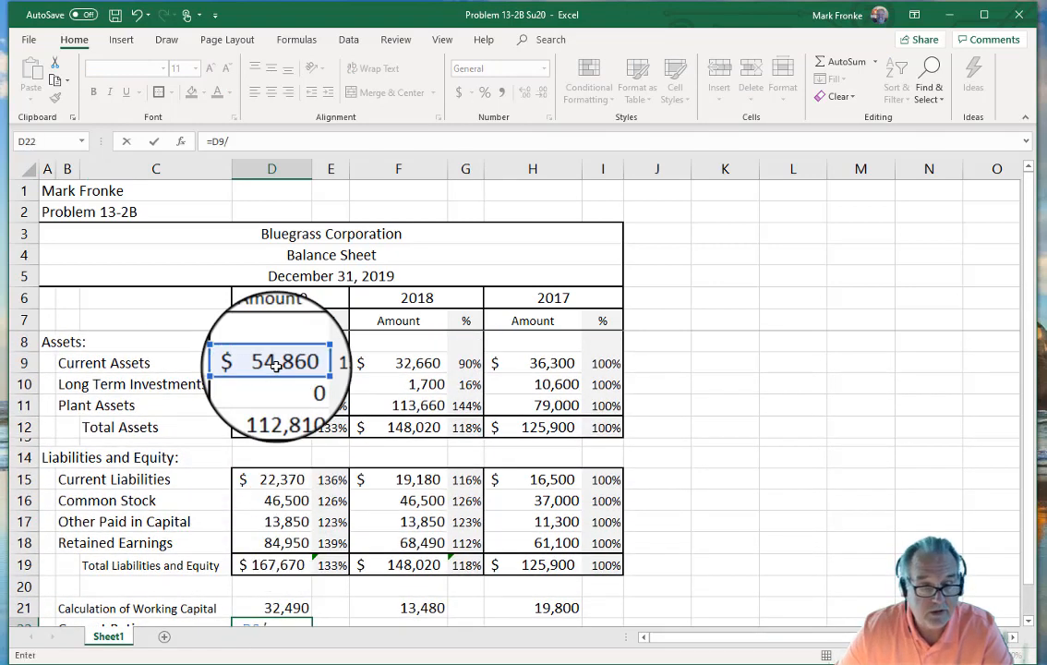
pyautogui.click(272, 479)
pyautogui.scroll(-2, 766, 421)
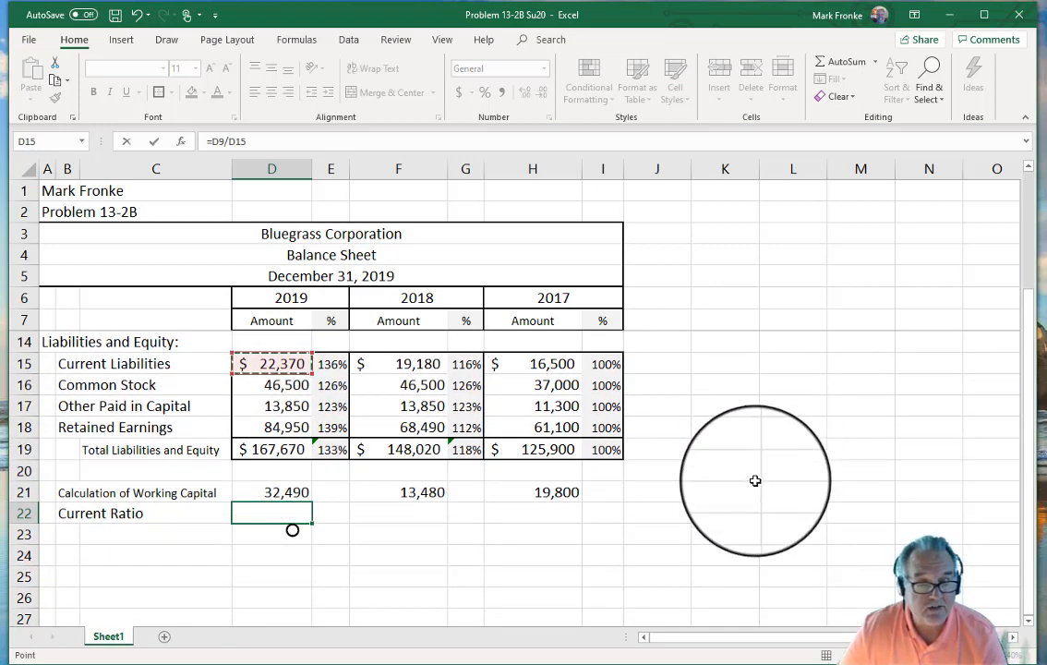
pyautogui.scroll(1, 755, 480)
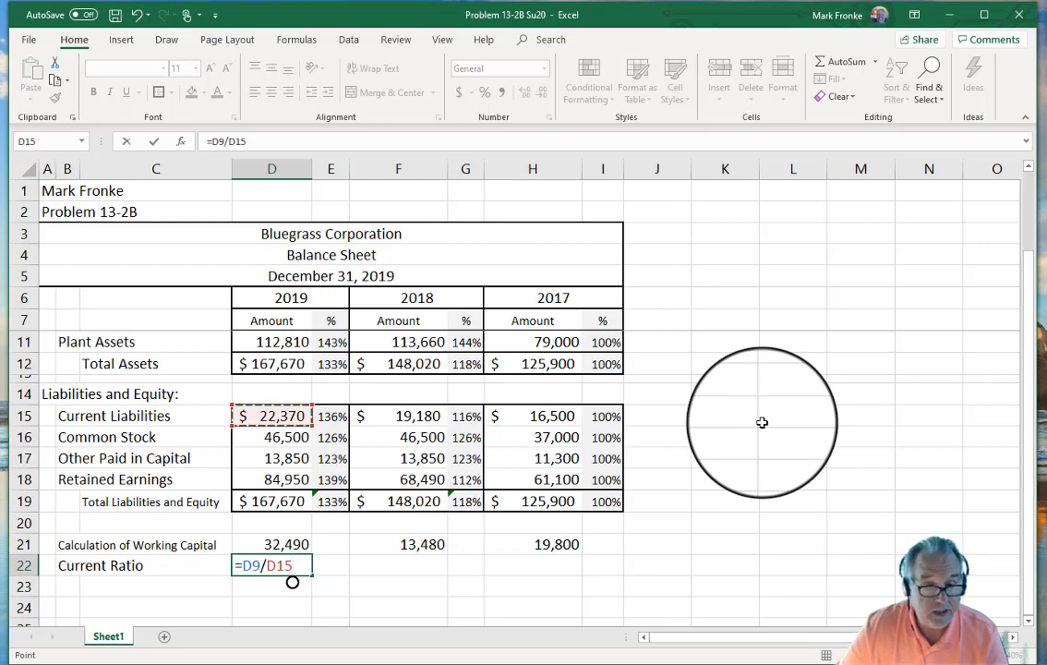
pyautogui.press('Return')
pyautogui.press('Return')
pyautogui.press('Return')
pyautogui.press('Return')
pyautogui.press('Return')
# Step: Show the 2019 Retained Earnings 84,950 in Comma Style with no decimals
pyautogui.press('Up')
pyautogui.press('Up')
pyautogui.press('Up')
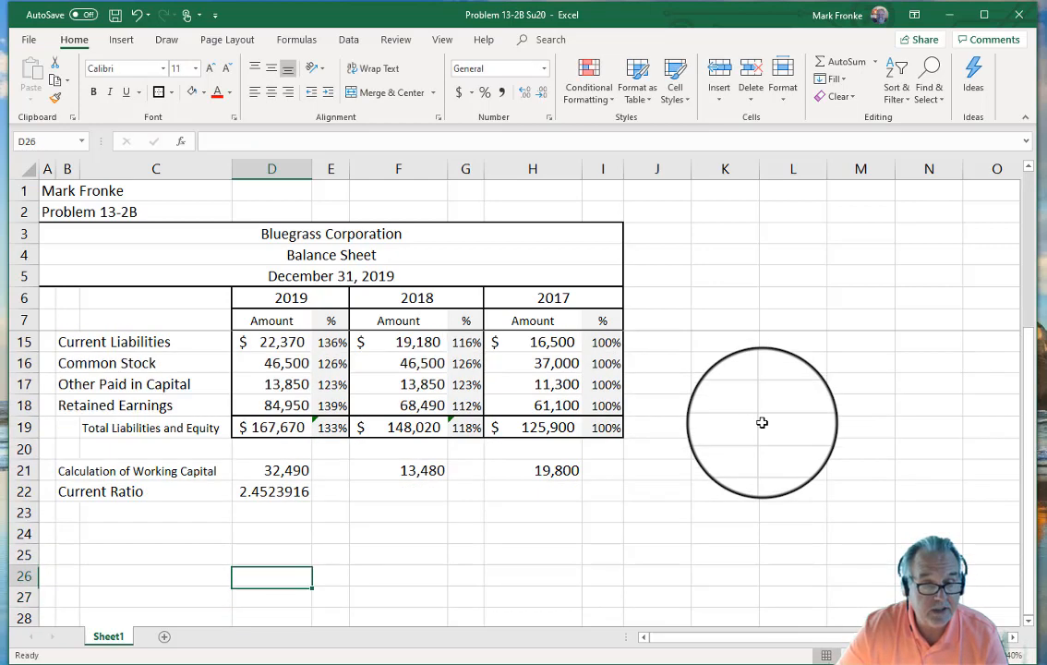
pyautogui.press('Up')
pyautogui.press('Up')
pyautogui.press('Up')
pyautogui.press('Up')
pyautogui.press('Up')
pyautogui.press('Up')
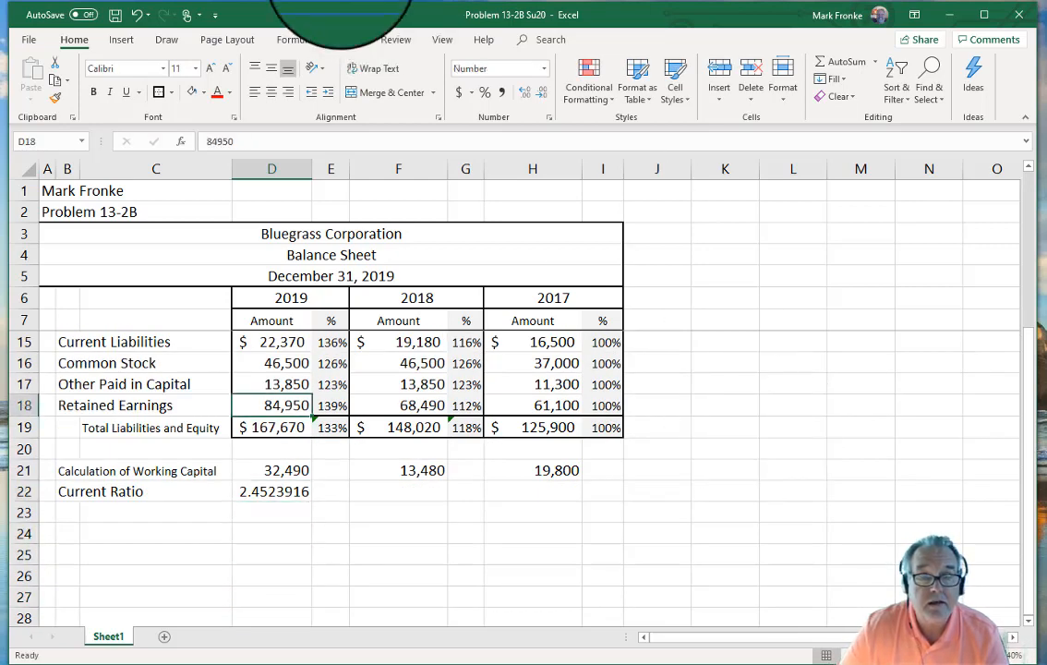
pyautogui.click(510, 94)
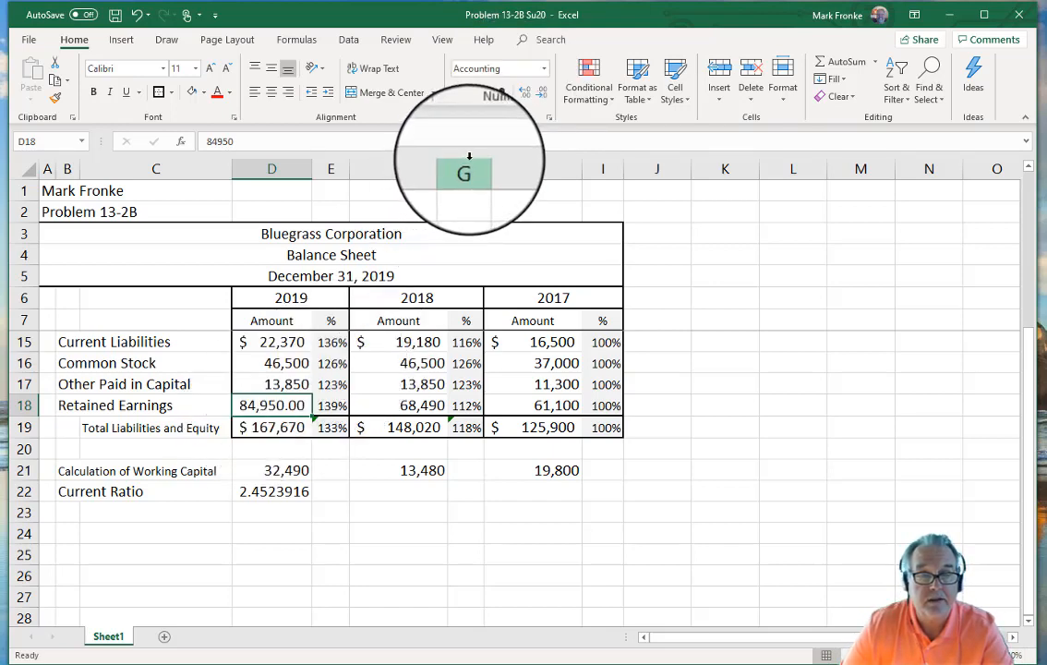
pyautogui.click(538, 92)
pyautogui.click(538, 92)
pyautogui.click(651, 446)
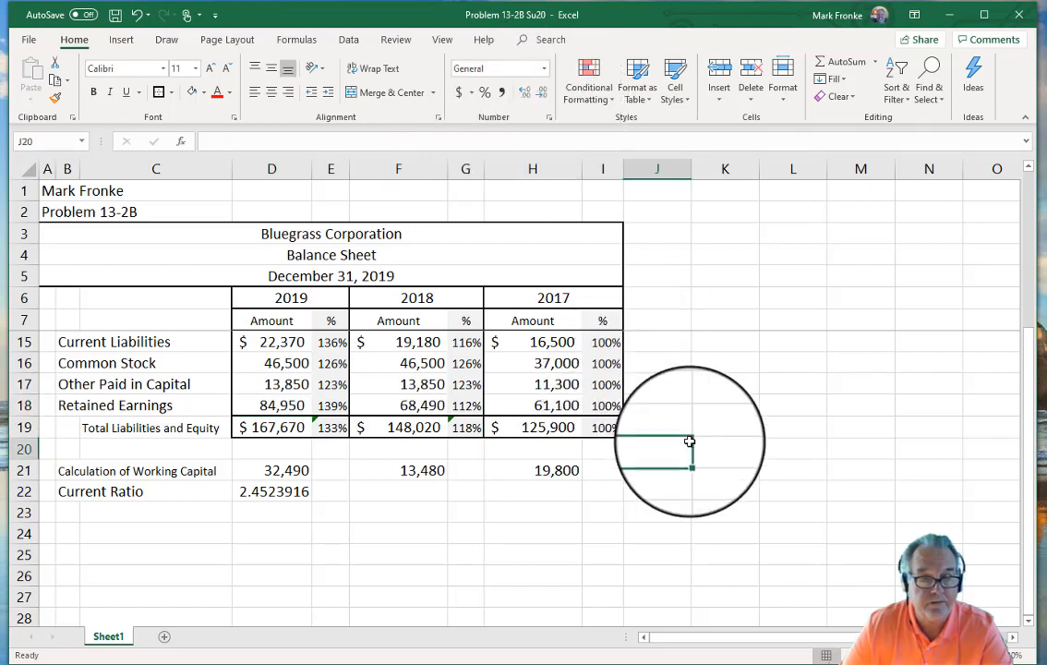
pyautogui.click(265, 496)
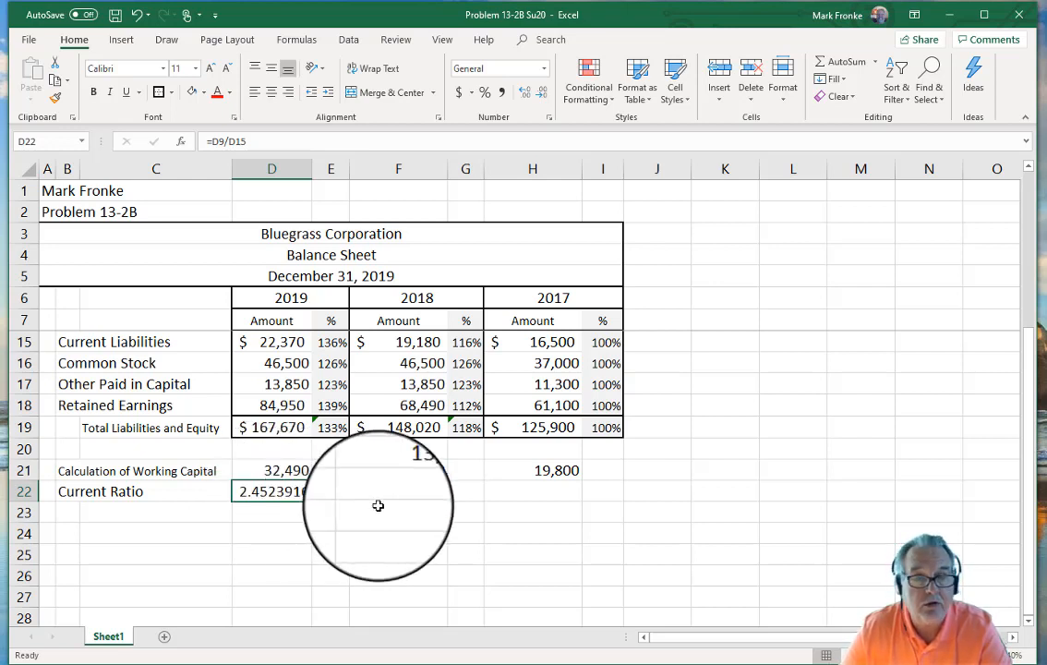
# Step: Apply Comma Style to D22, fill it across to H22, and clear E22 and G22
pyautogui.click(499, 94)
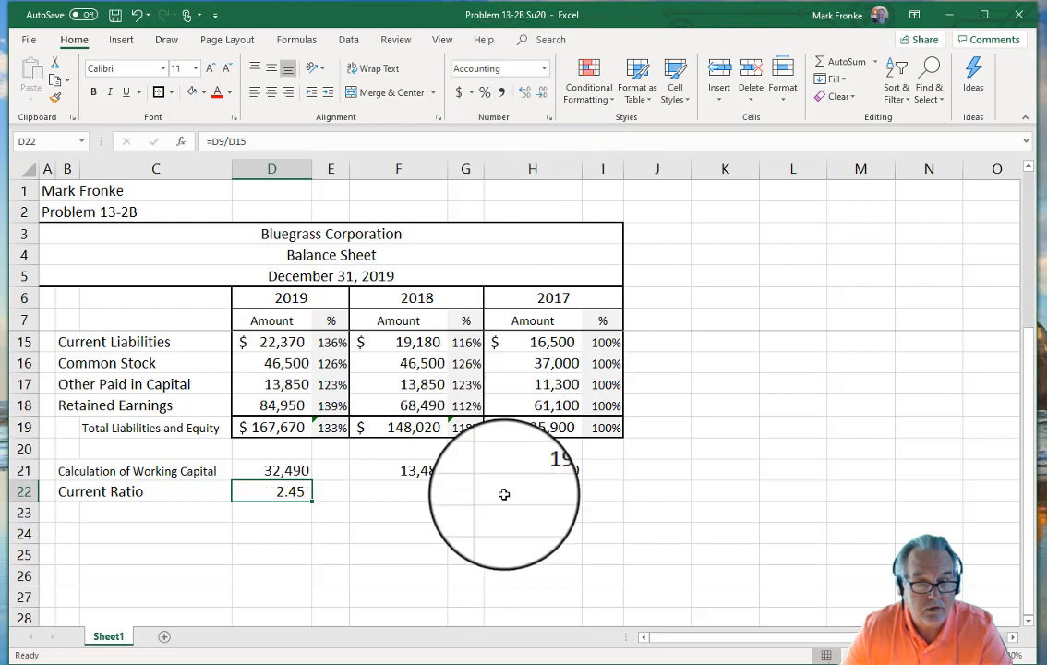
pyautogui.click(477, 535)
pyautogui.click(301, 493)
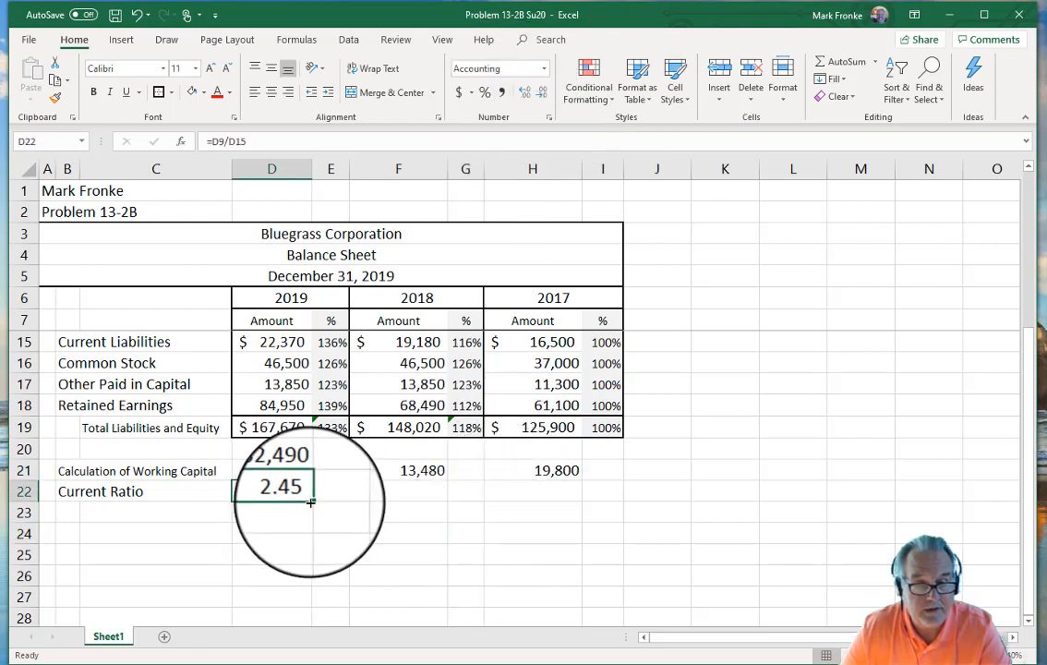
pyautogui.moveTo(312, 501); pyautogui.dragTo(554, 508)
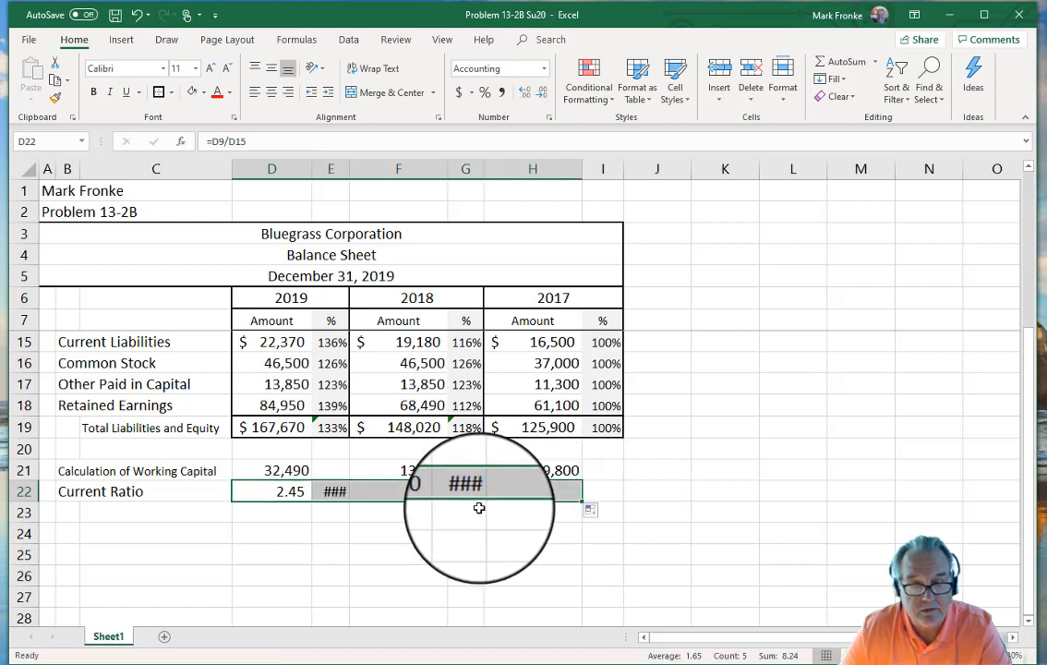
pyautogui.click(465, 491)
pyautogui.click(335, 495)
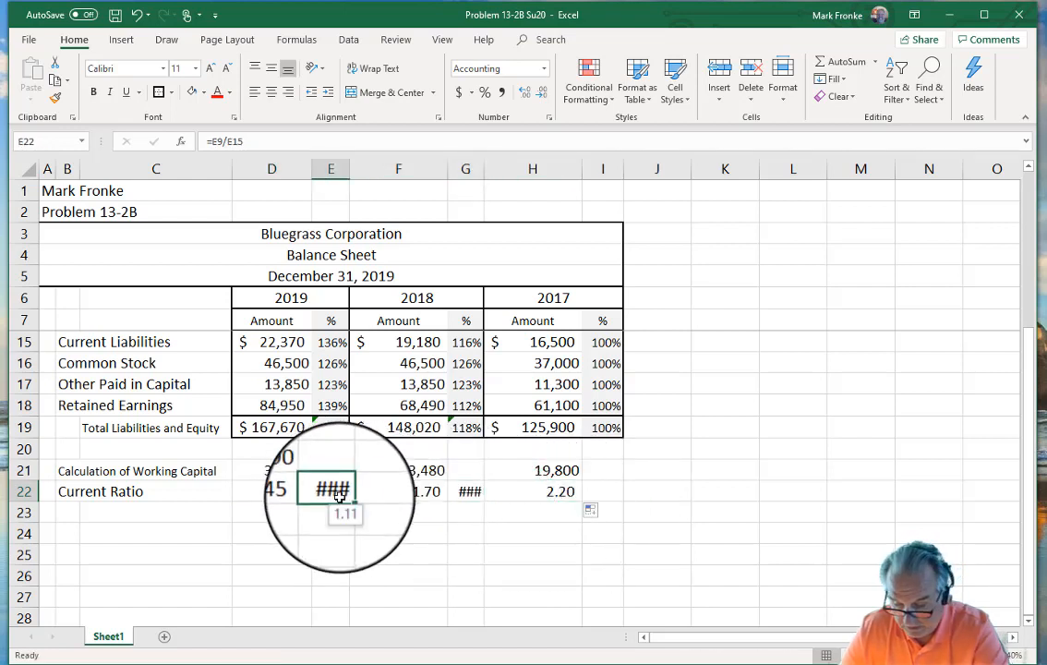
pyautogui.press('Delete')
pyautogui.click(465, 492)
pyautogui.press('Delete')
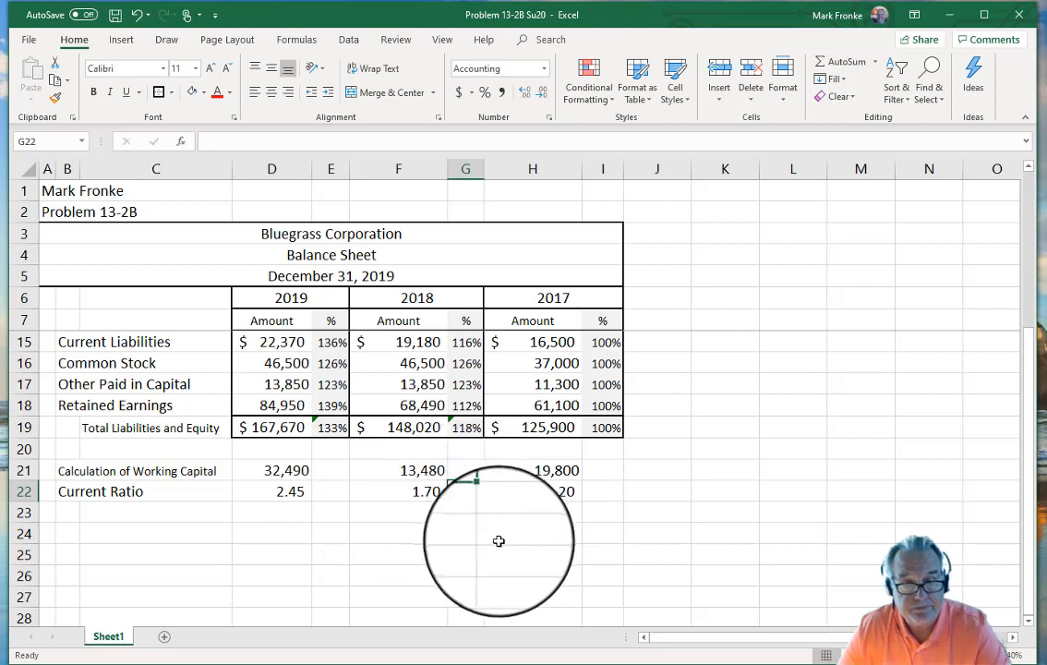
pyautogui.click(532, 534)
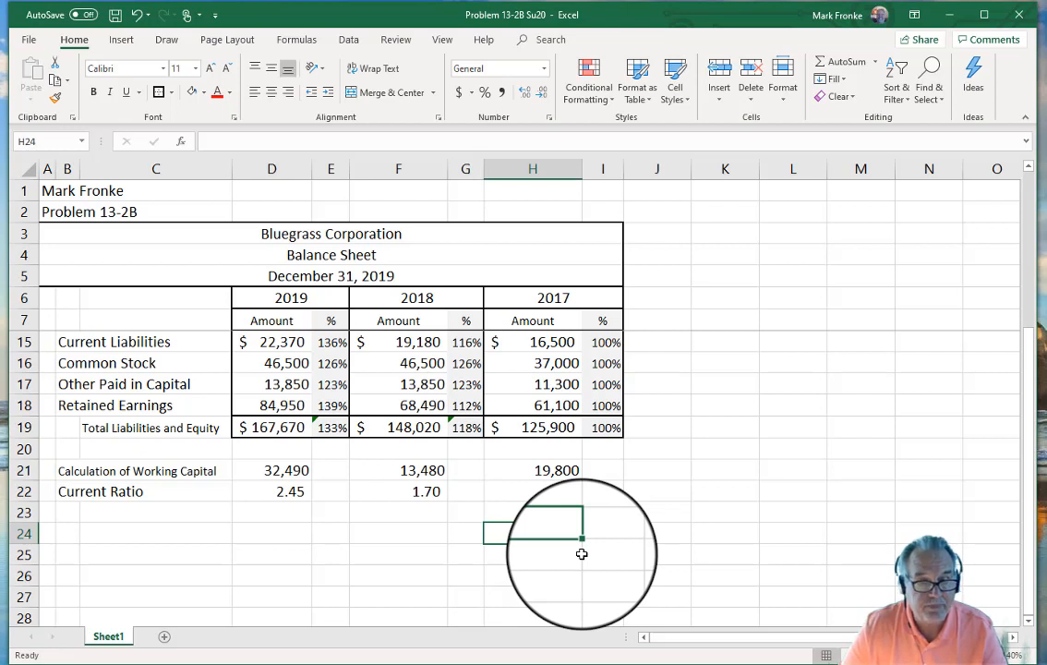
# Step: Show the current ratios in D22:H22 to one decimal: 2.5, 1.7 and 2.2
pyautogui.moveTo(244, 486); pyautogui.dragTo(507, 484)
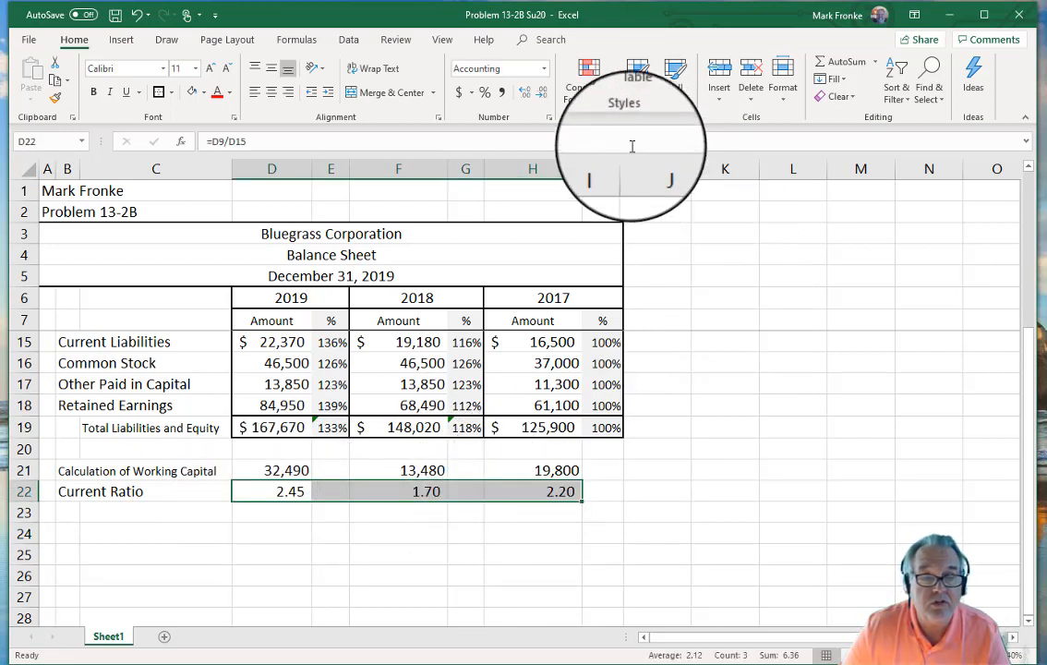
pyautogui.click(525, 93)
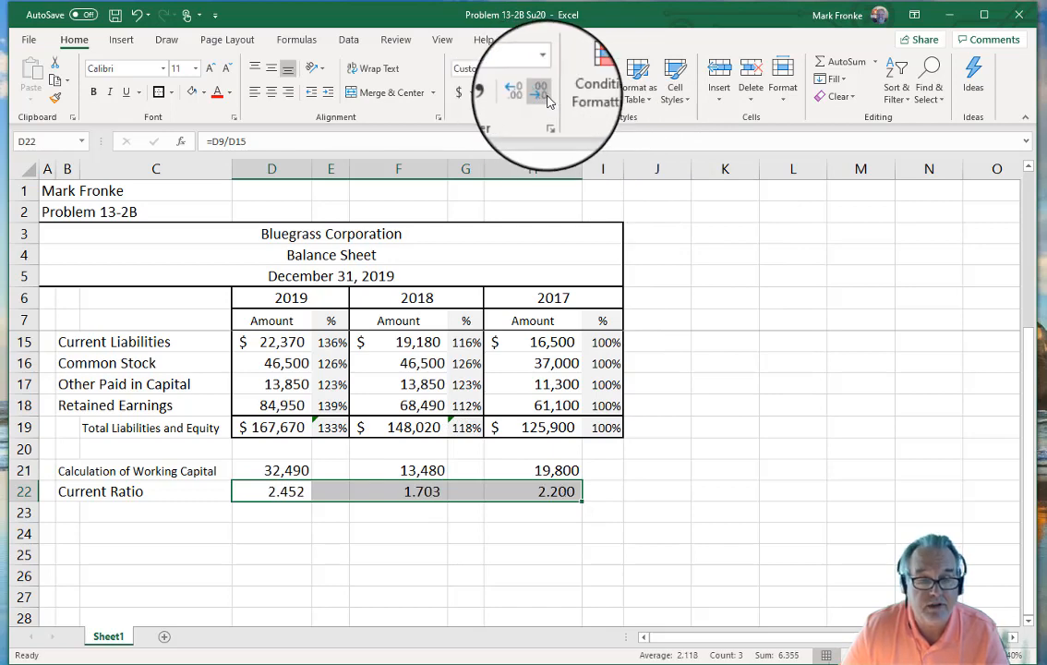
pyautogui.click(542, 95)
pyautogui.click(543, 95)
pyautogui.click(380, 572)
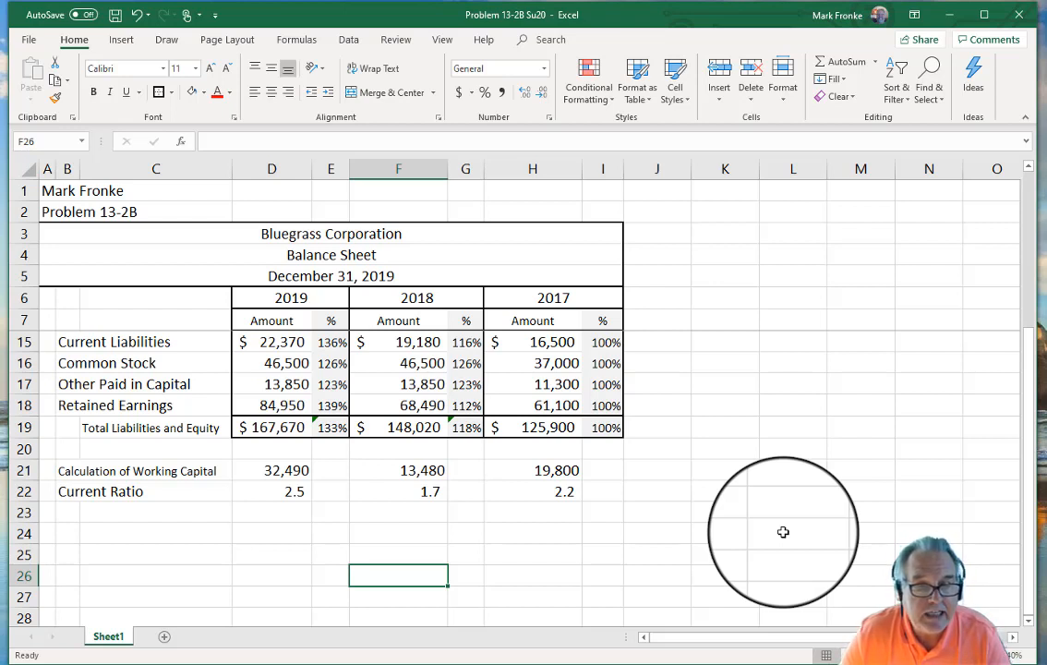
# Step: Copy the A3:I7 heading block and paste it at A24, filling rows 24–28
pyautogui.click(581, 234)
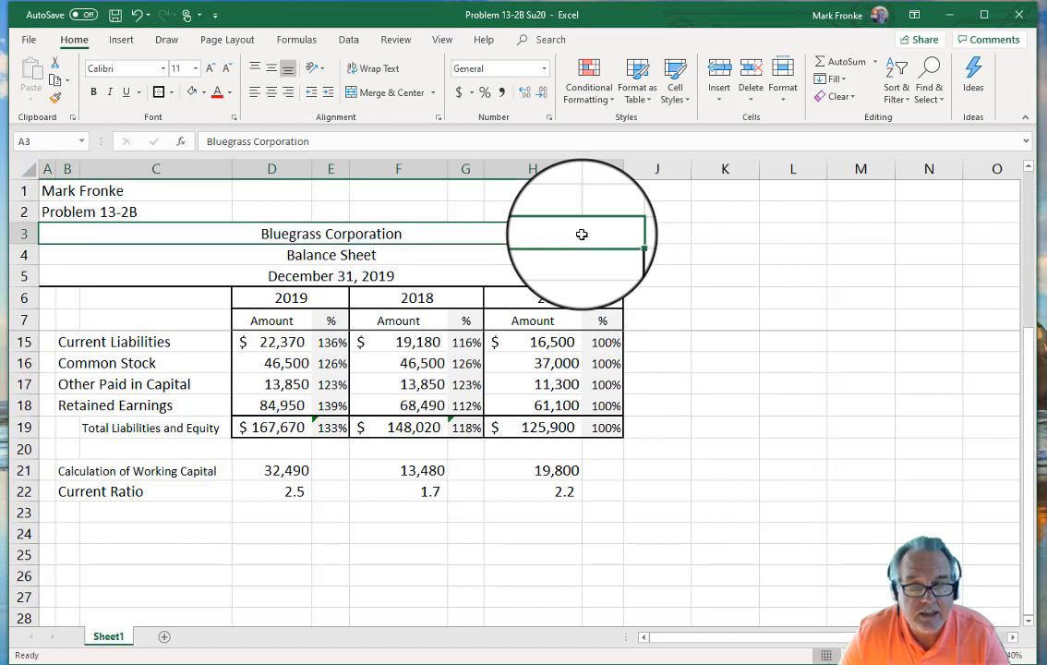
pyautogui.moveTo(582, 234); pyautogui.dragTo(587, 327)
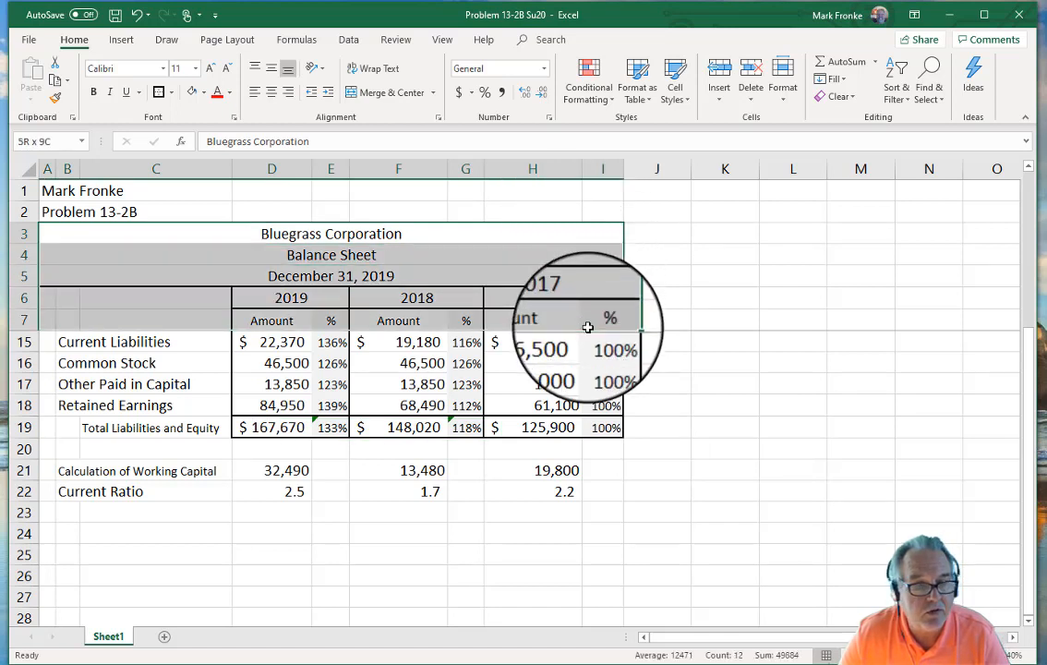
pyautogui.moveTo(588, 327); pyautogui.dragTo(587, 327)
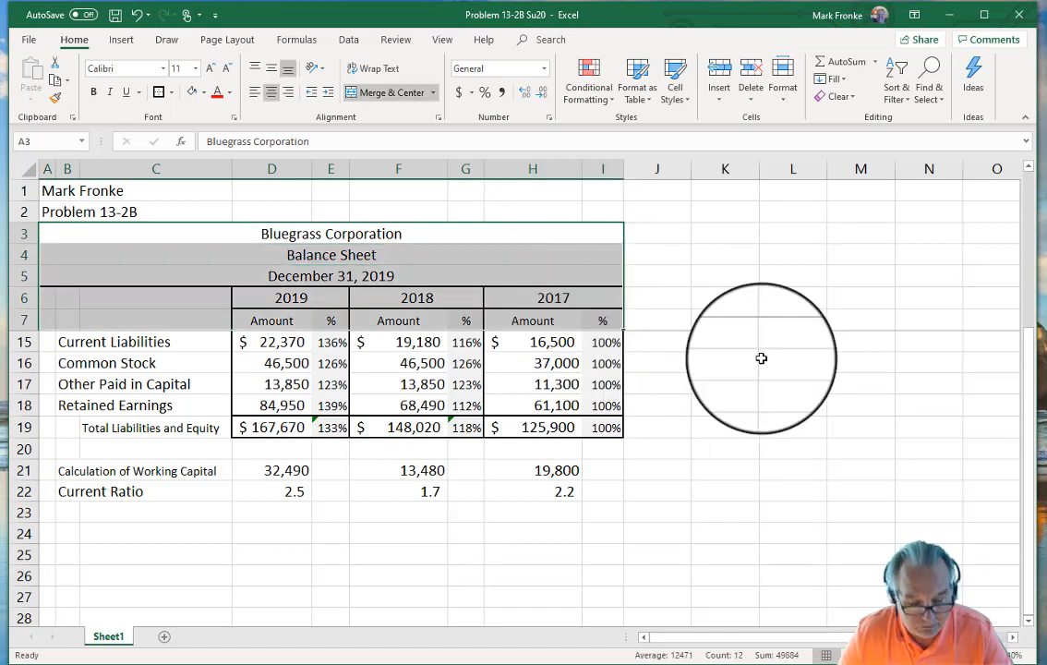
pyautogui.hotkey('ctrl', 'c')
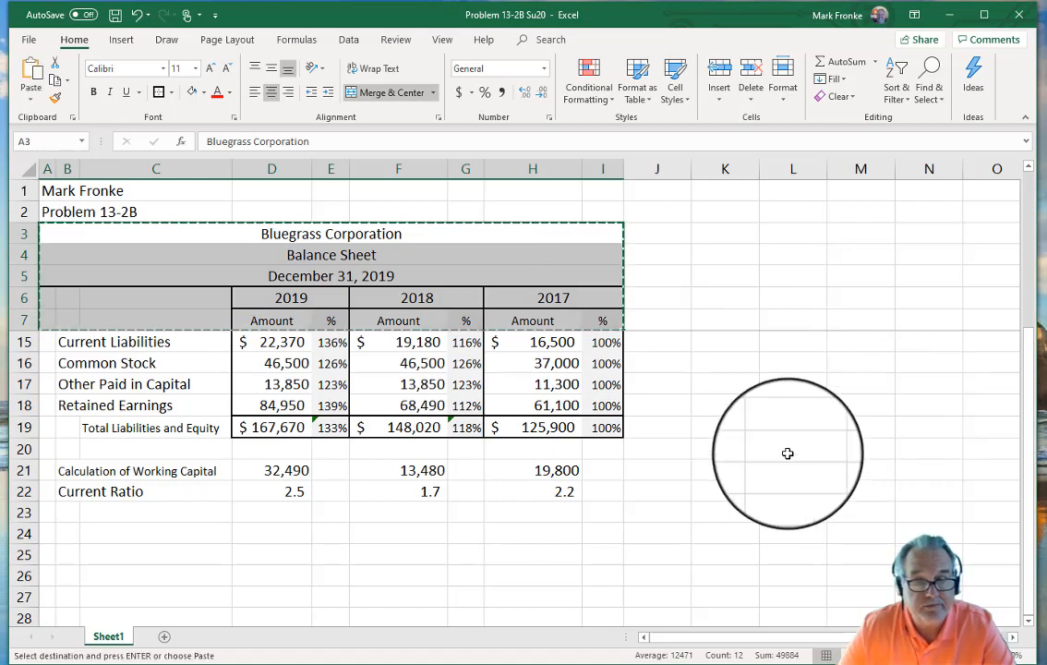
pyautogui.scroll(-1, 736, 483)
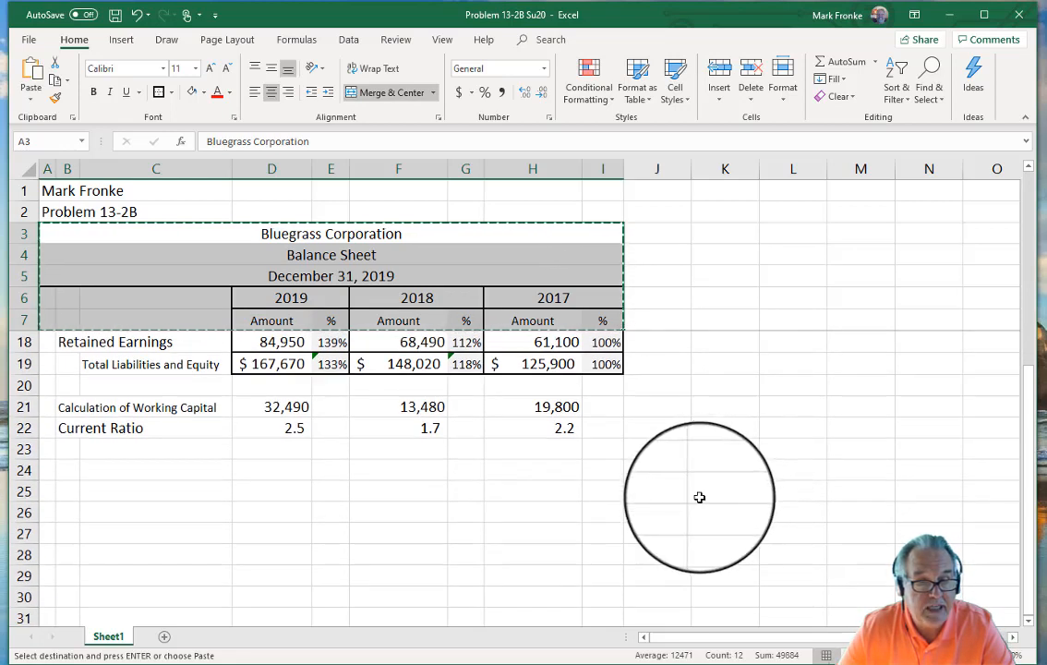
pyautogui.scroll(-1, 699, 496)
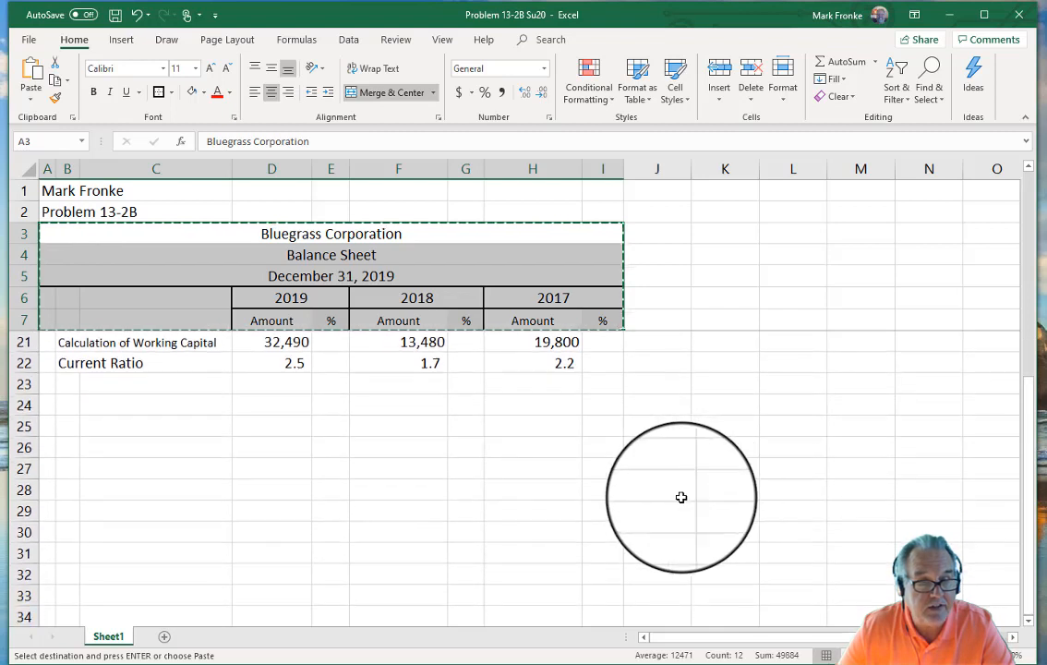
pyautogui.click(52, 407)
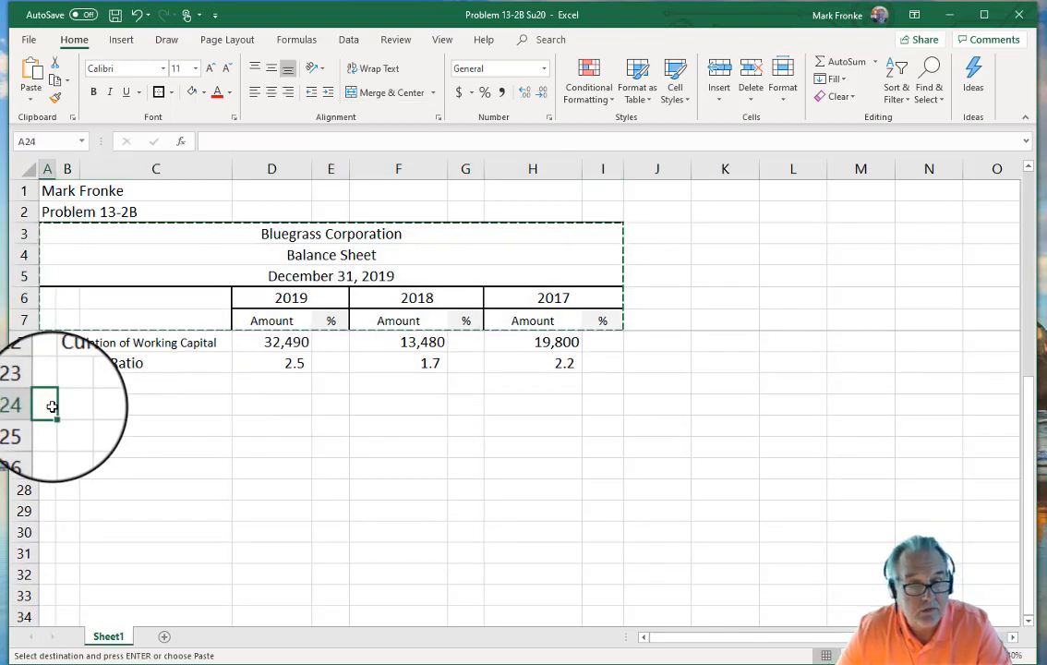
pyautogui.hotkey('ctrl', 'v')
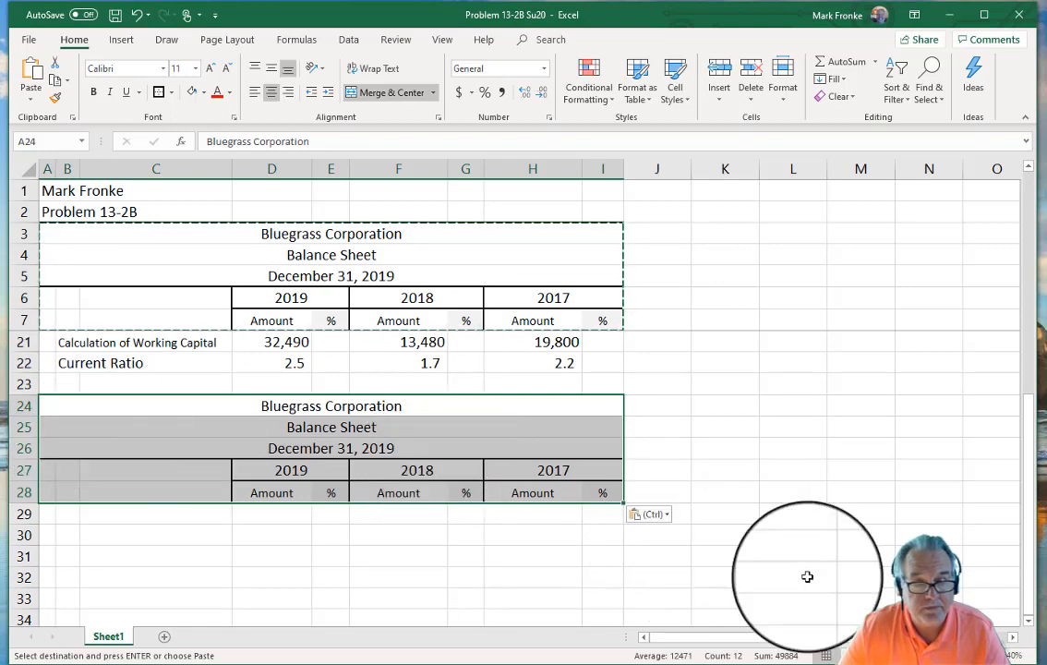
pyautogui.click(801, 533)
pyautogui.click(339, 409)
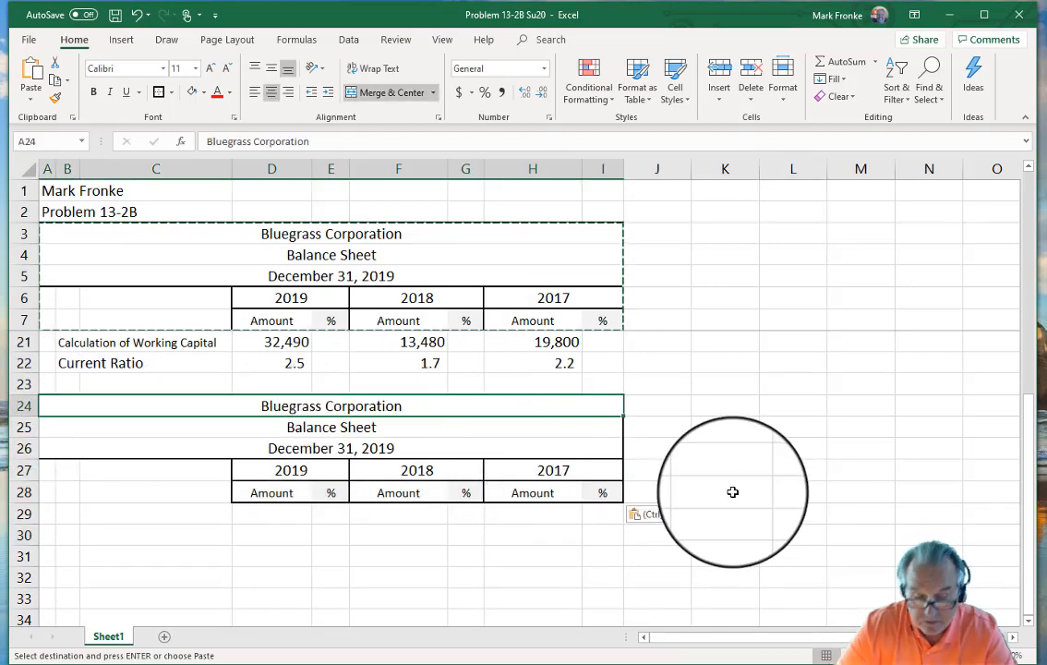
pyautogui.press('Down')
# Step: Enter the 'Income Statement' title and a 'For the years ended' line below it
pyautogui.write('In')
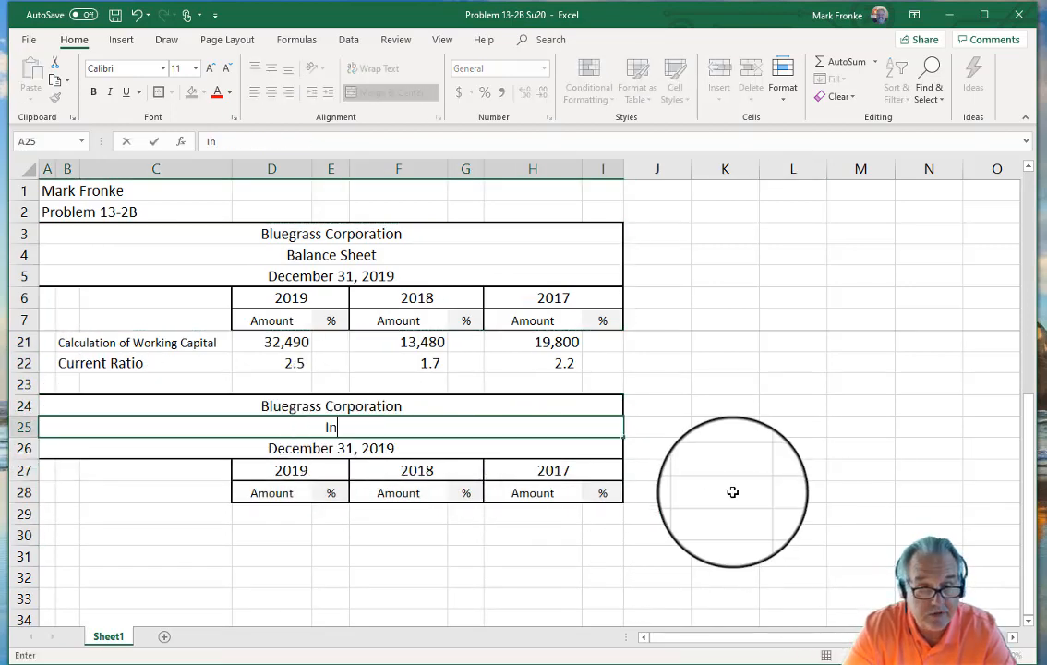
pyautogui.write('come Statement')
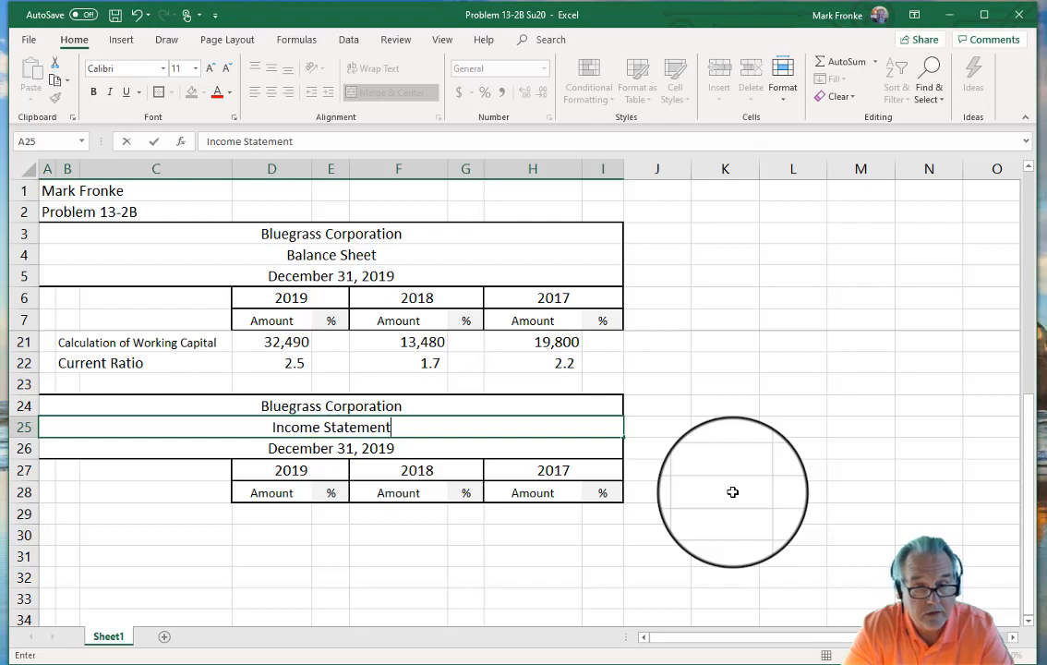
pyautogui.press('Return')
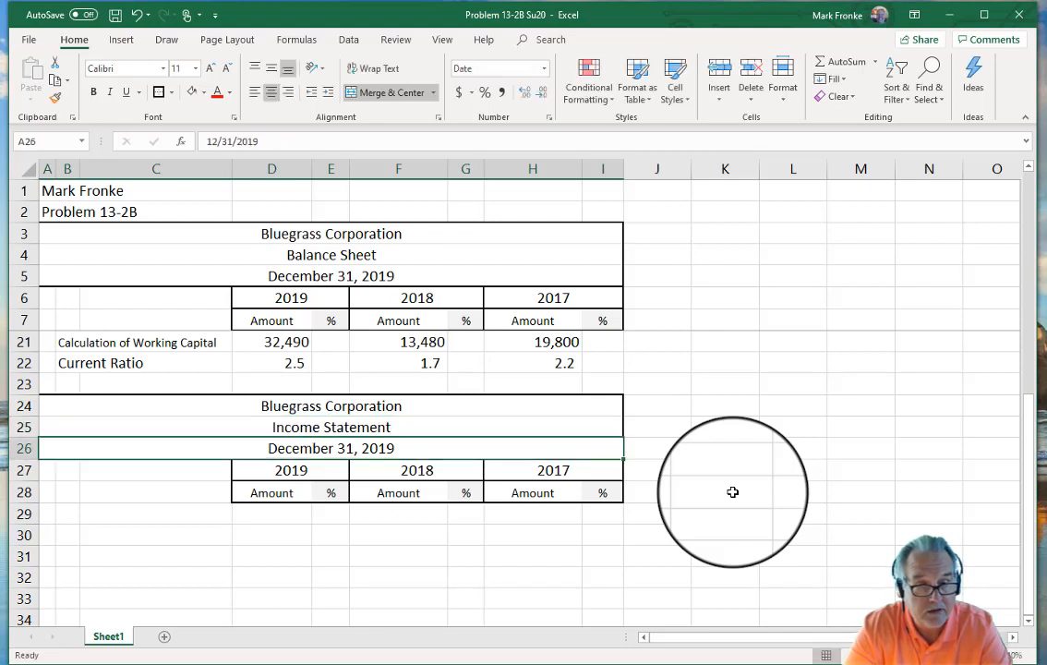
pyautogui.write('For t')
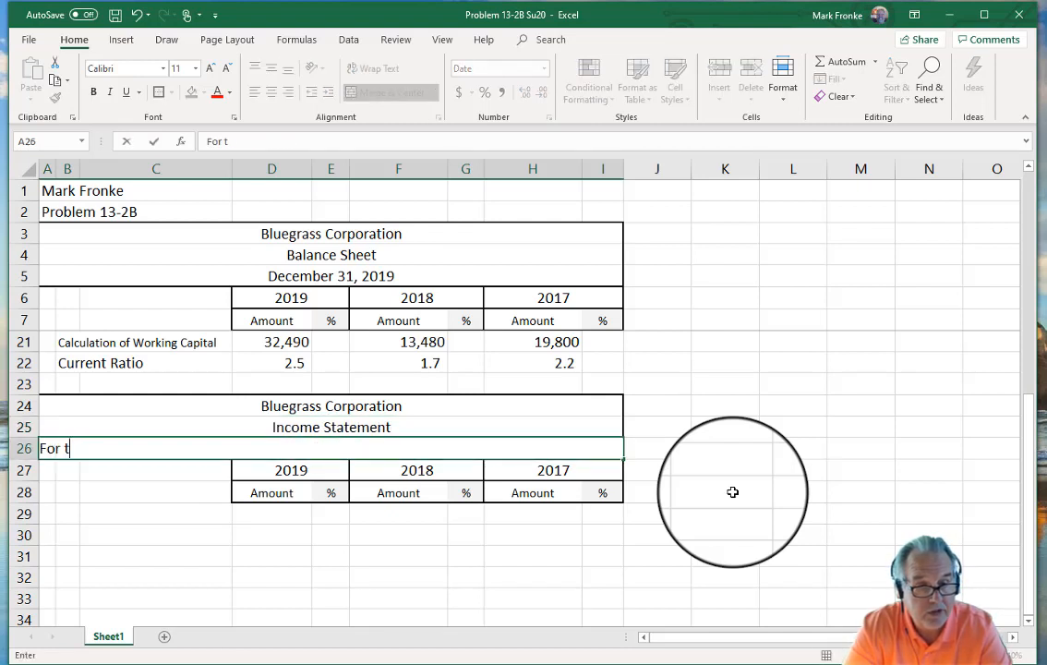
pyautogui.write('he years ended')
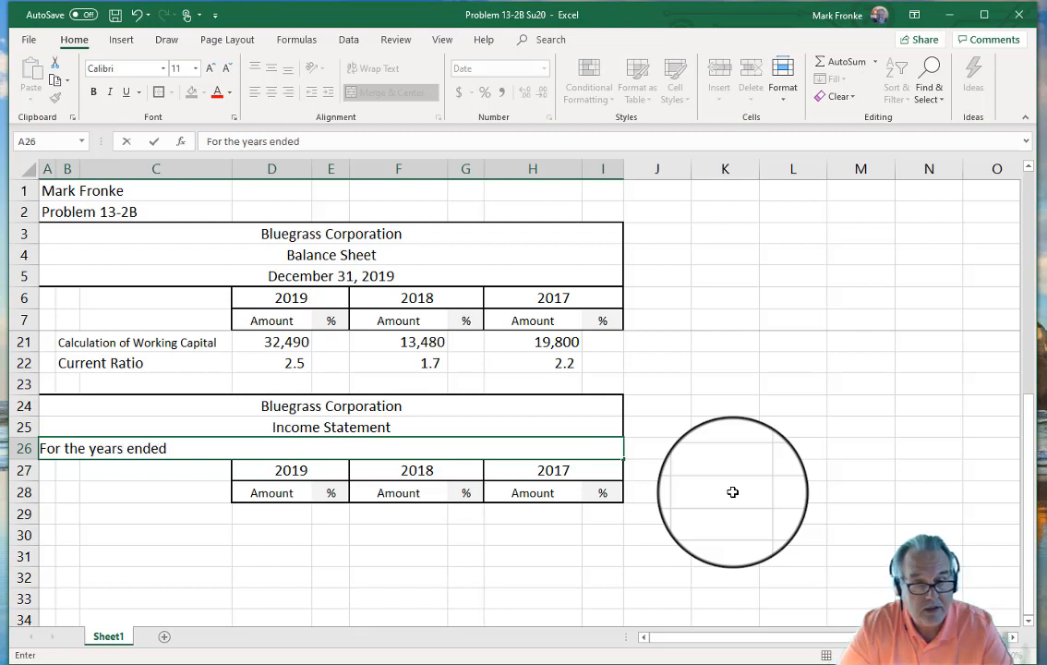
pyautogui.press('Return')
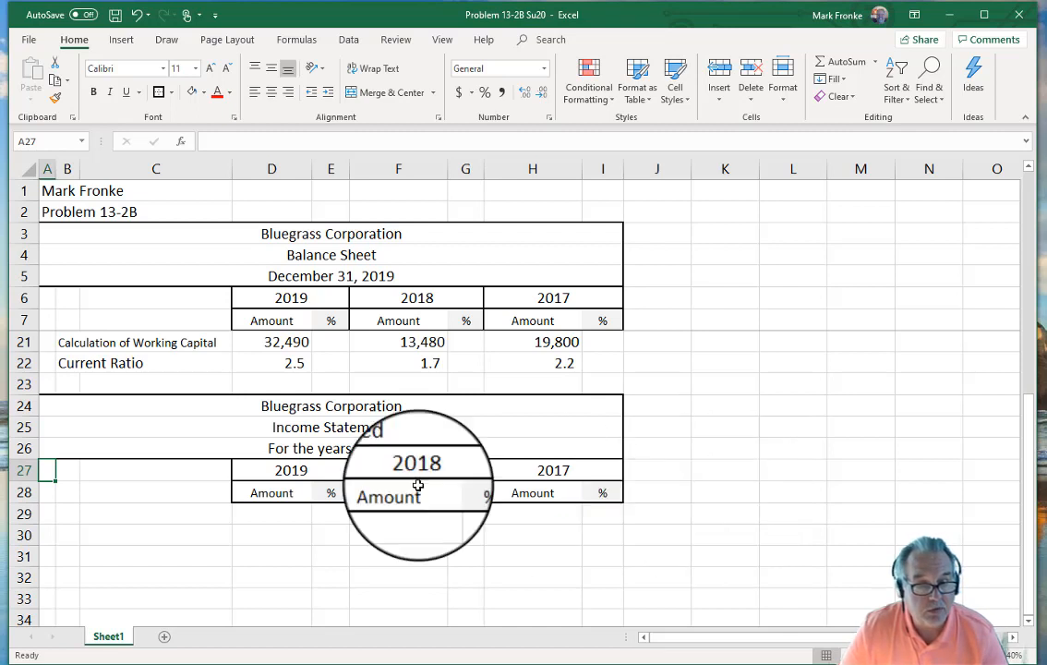
# Step: Complete the date line to read 'For the years ended December 31'
pyautogui.click(93, 446)
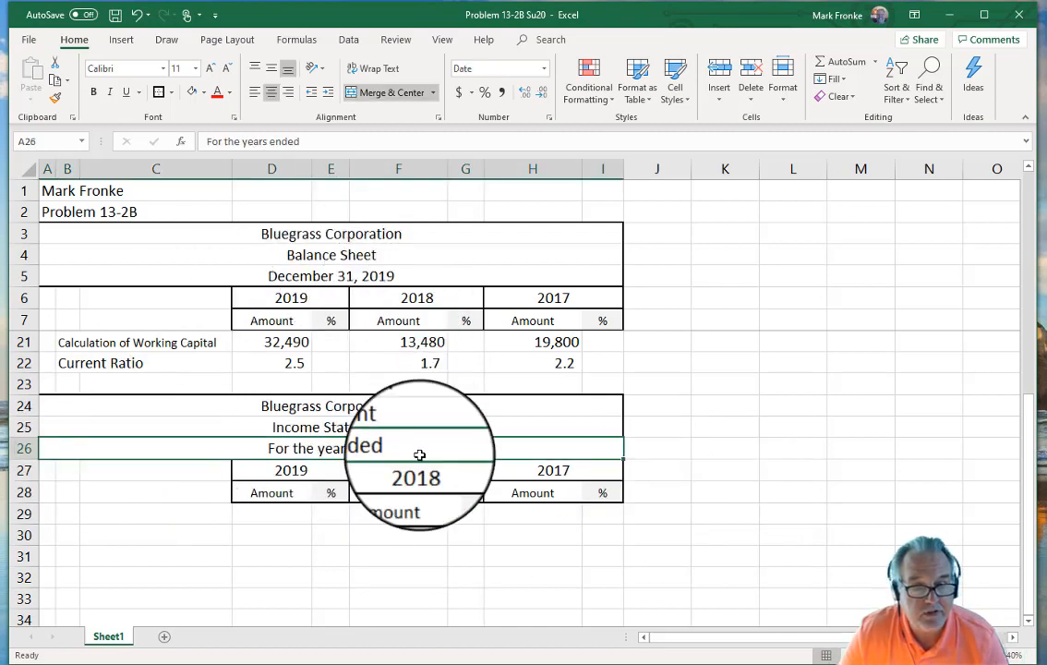
pyautogui.click(324, 144)
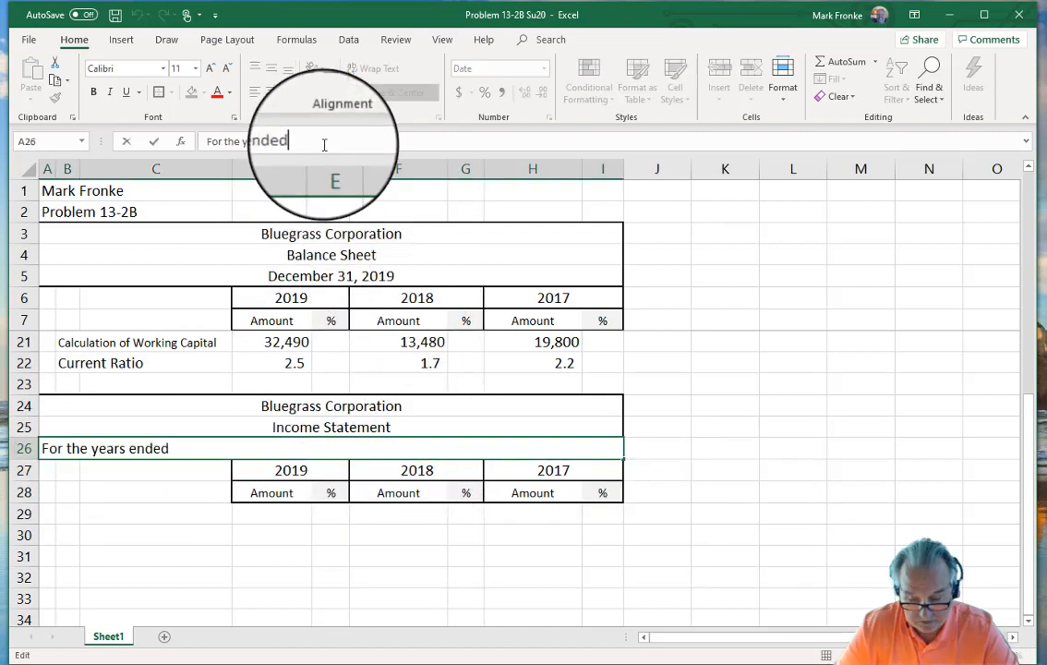
pyautogui.write('December 31')
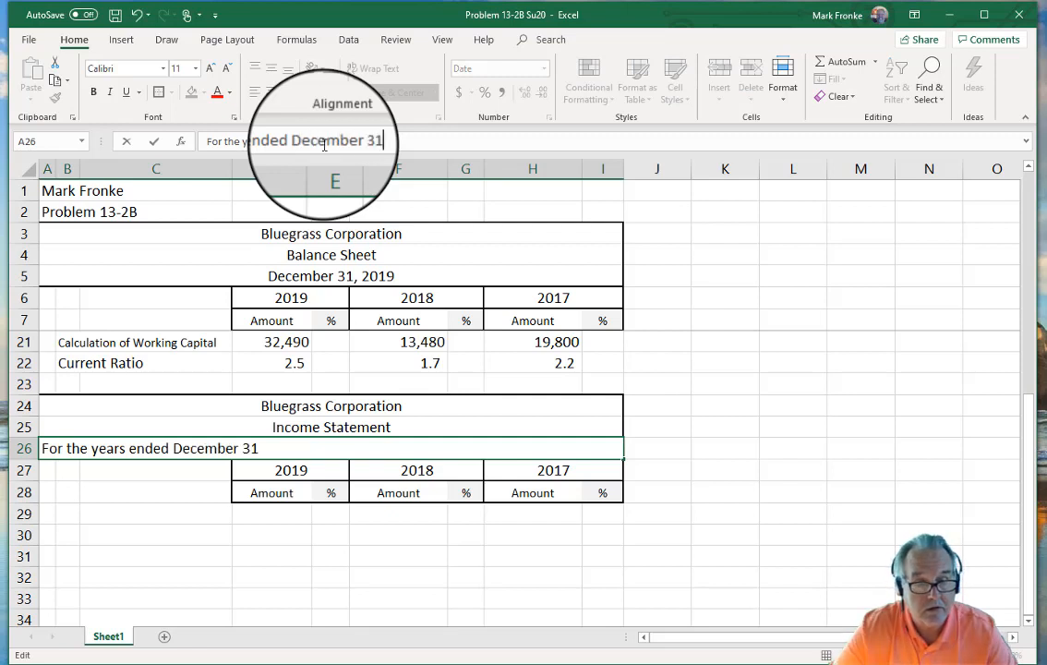
pyautogui.press('Return')
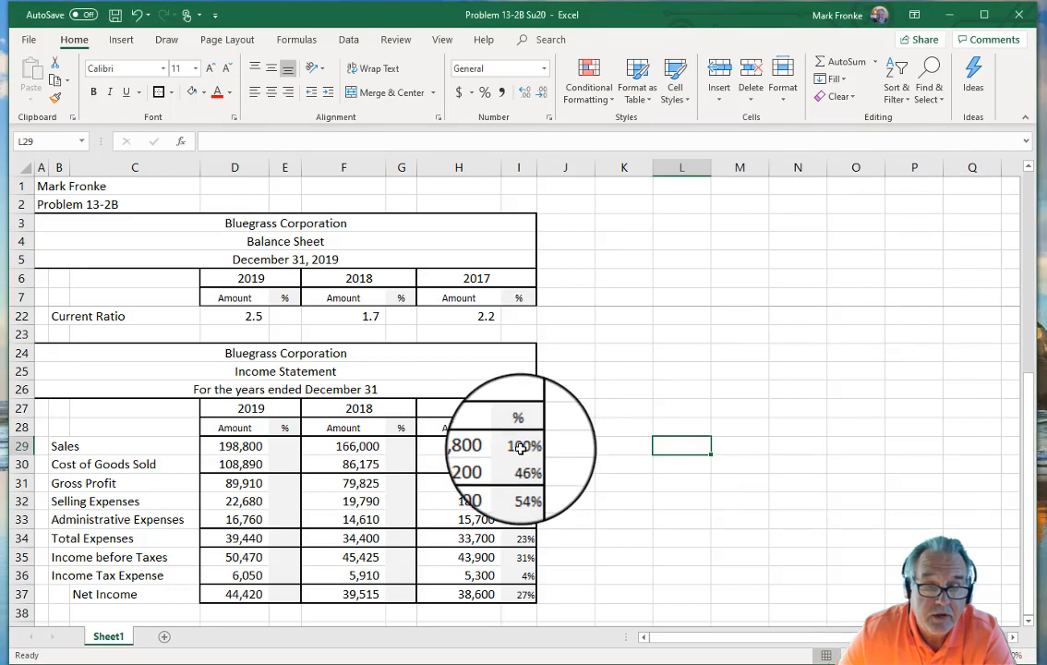
# Step: Show the 2017 income statement percentages in I29:I37 with two decimal places
pyautogui.moveTo(523, 450); pyautogui.dragTo(515, 598)
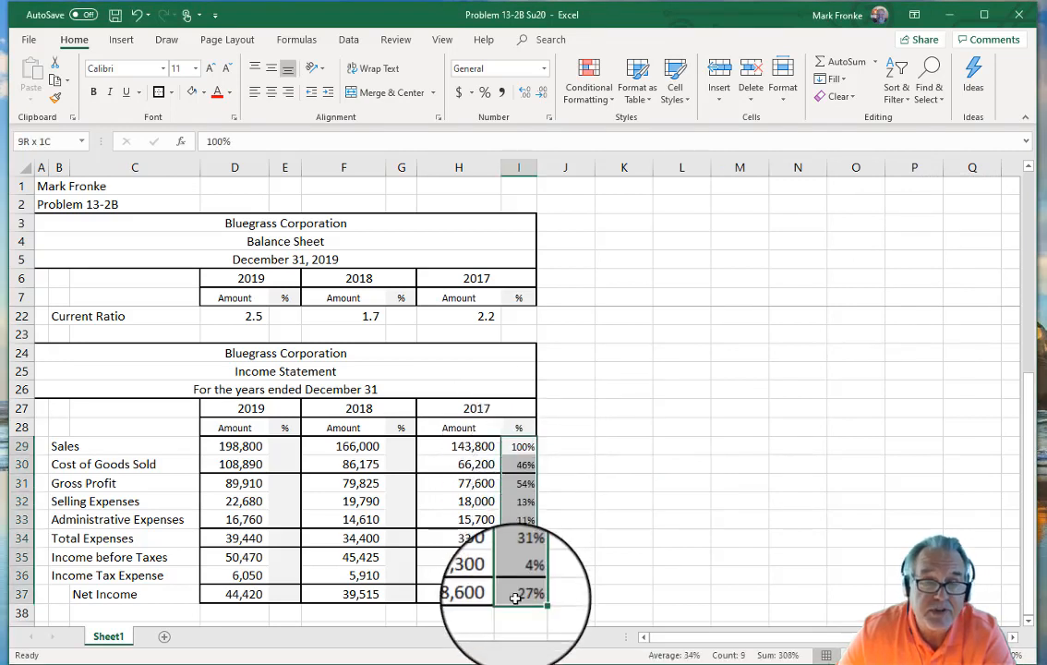
pyautogui.click(524, 92)
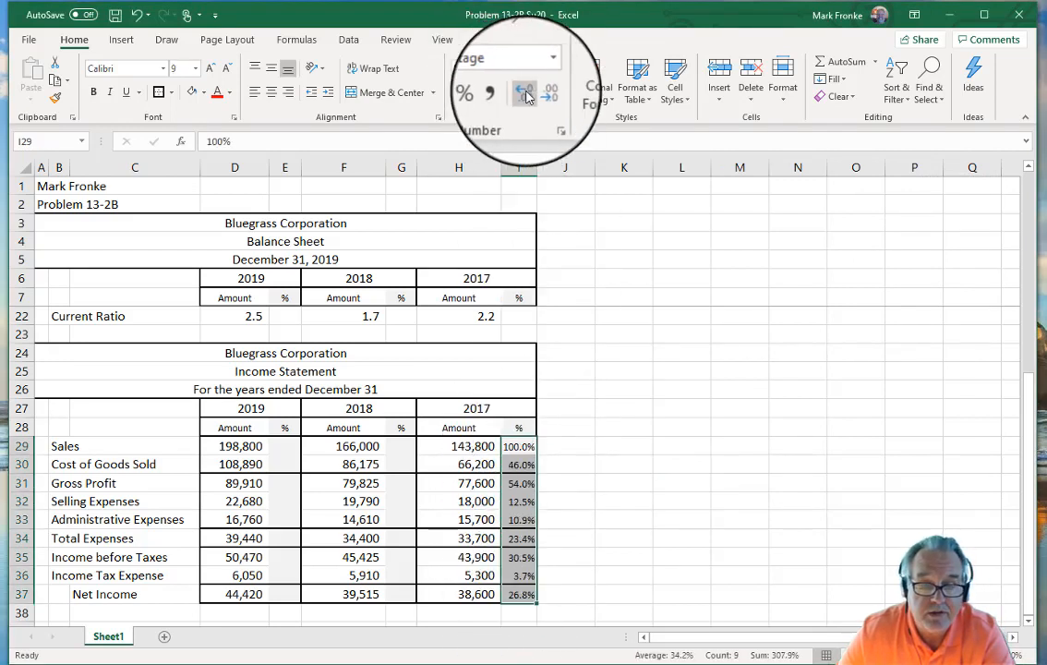
pyautogui.click(524, 92)
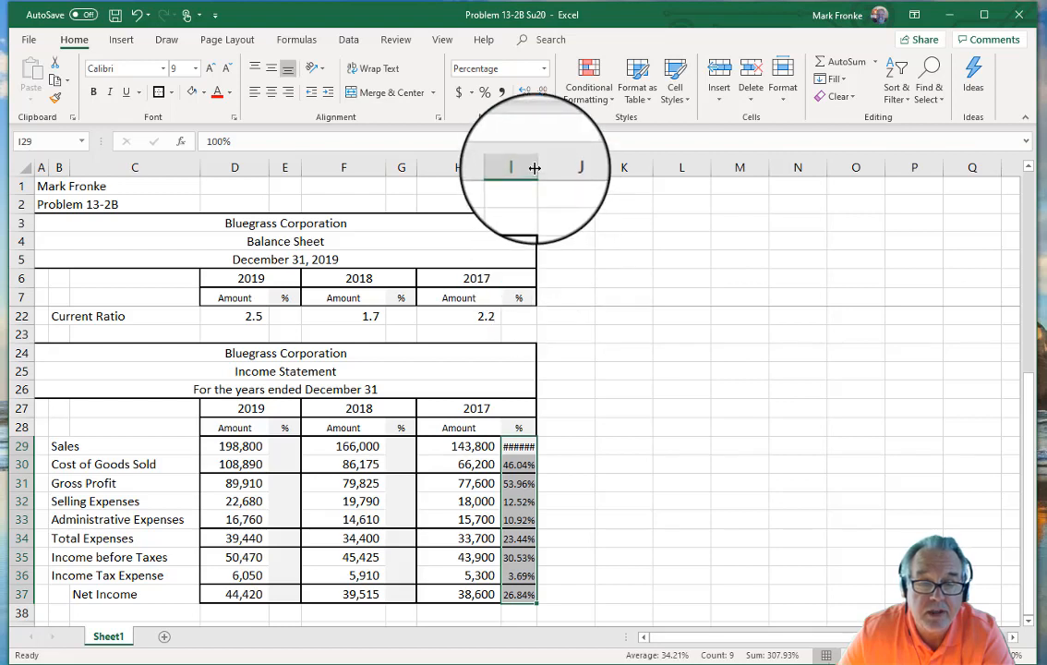
# Step: Adjust columns I, G and E so 100.00% fits, and reselect the 2017 percentages
pyautogui.moveTo(534, 167); pyautogui.dragTo(553, 166)
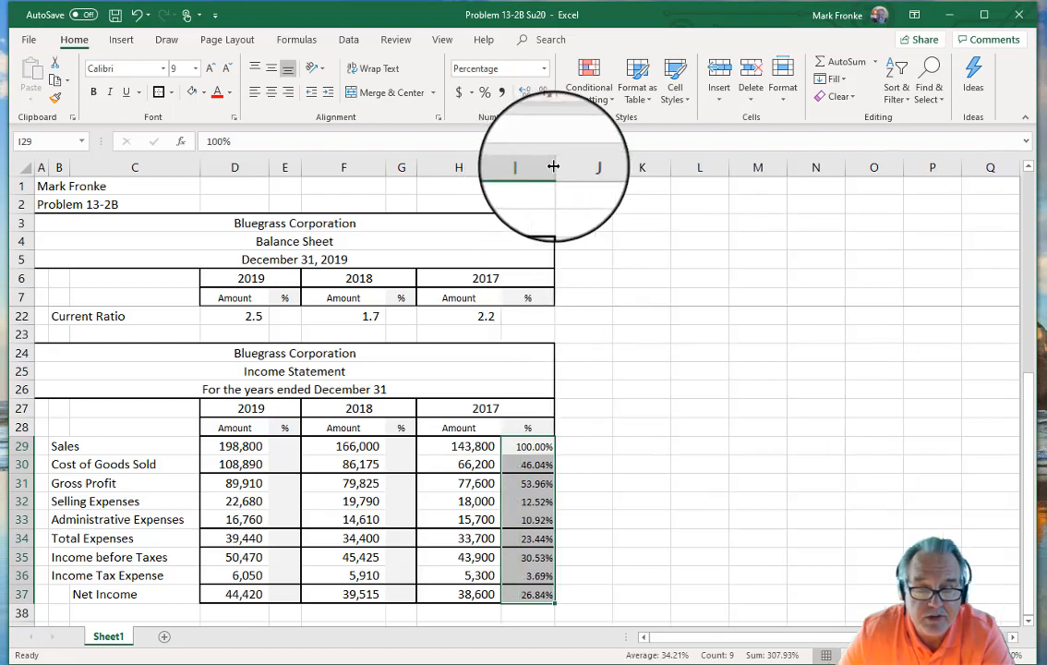
pyautogui.click(625, 393)
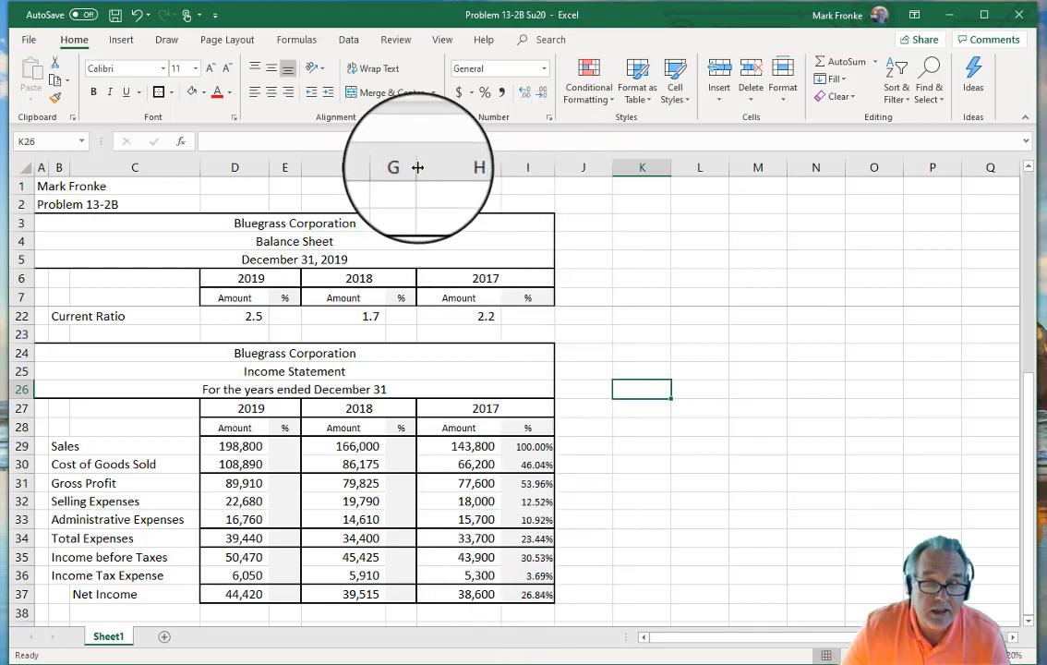
pyautogui.moveTo(415, 166); pyautogui.dragTo(431, 166)
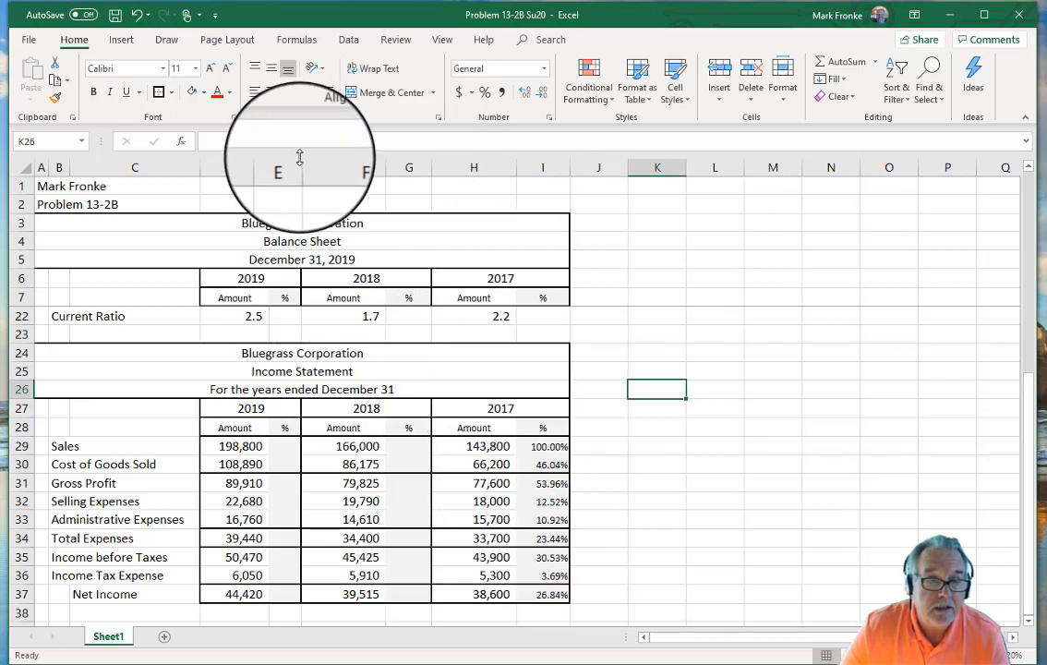
pyautogui.moveTo(302, 159)
pyautogui.mouseDown()
pyautogui.moveTo(318, 159)
pyautogui.moveTo(307, 167)
pyautogui.mouseUp()
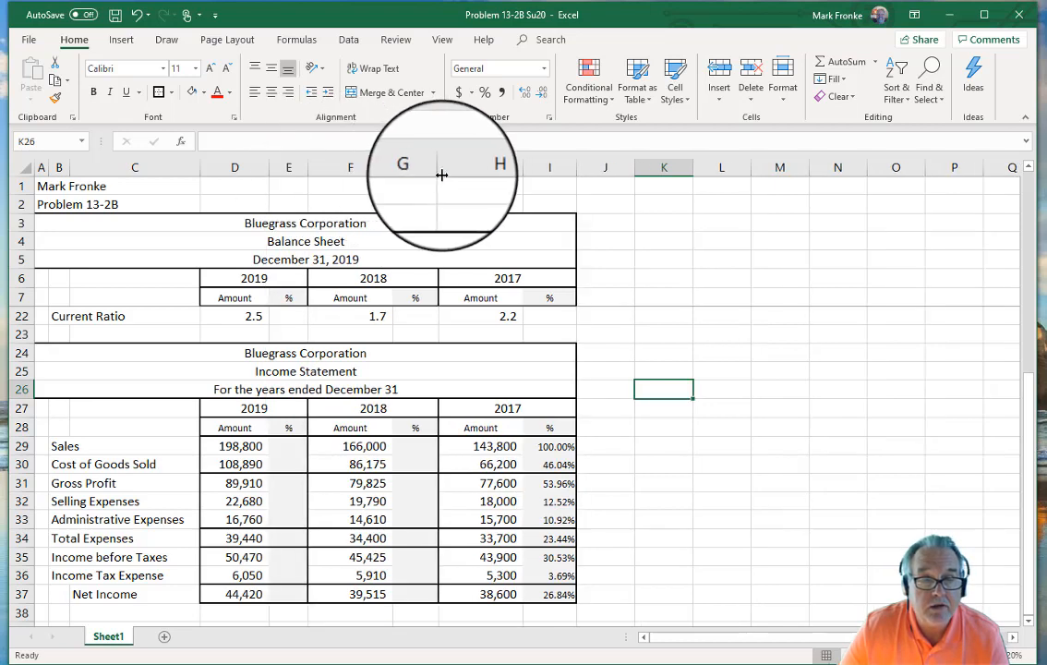
pyautogui.moveTo(439, 168); pyautogui.dragTo(436, 167)
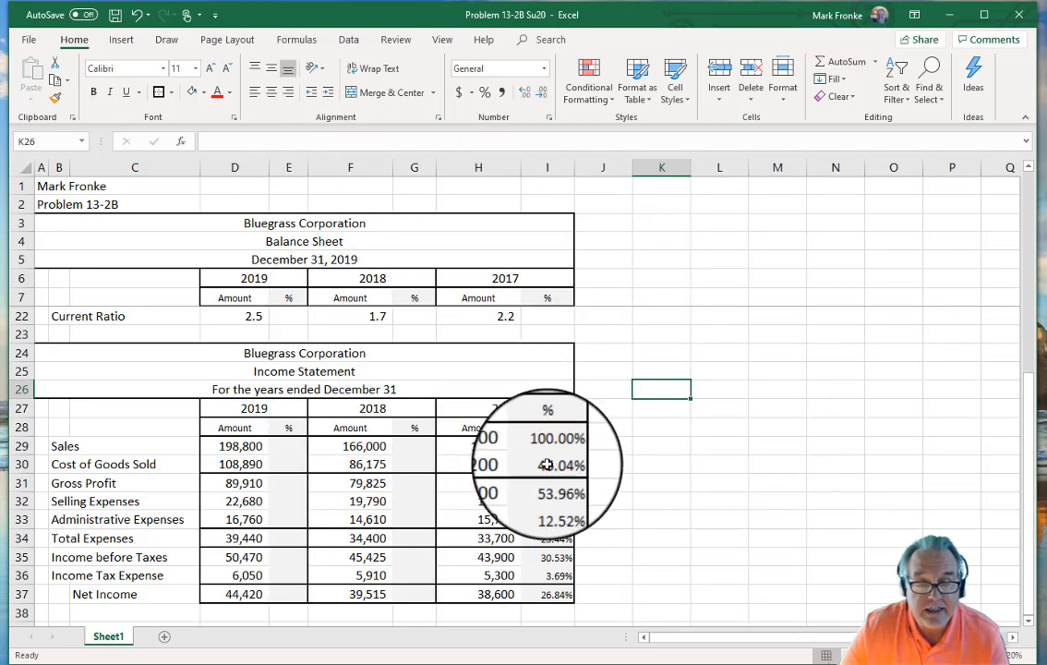
pyautogui.moveTo(548, 446); pyautogui.dragTo(544, 596)
# Step: Copy the 2017 percent-of-sales formulas from I29:I37 into G29 (2018) and E29 (2019)
pyautogui.hotkey('ctrl', 'c')
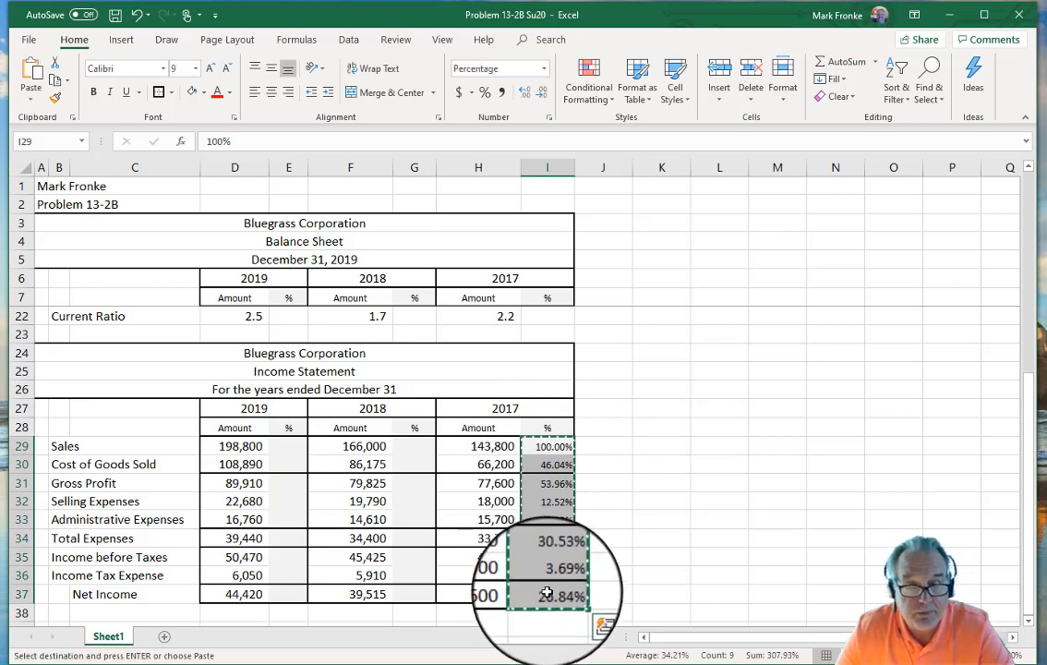
pyautogui.click(401, 443)
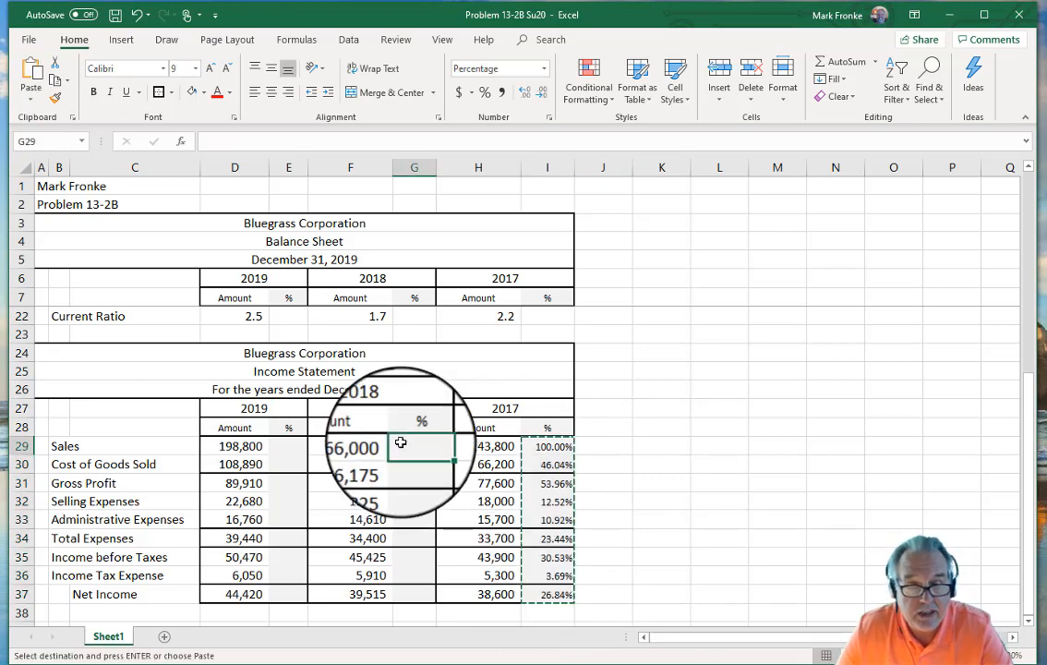
pyautogui.hotkey('ctrl', 'v')
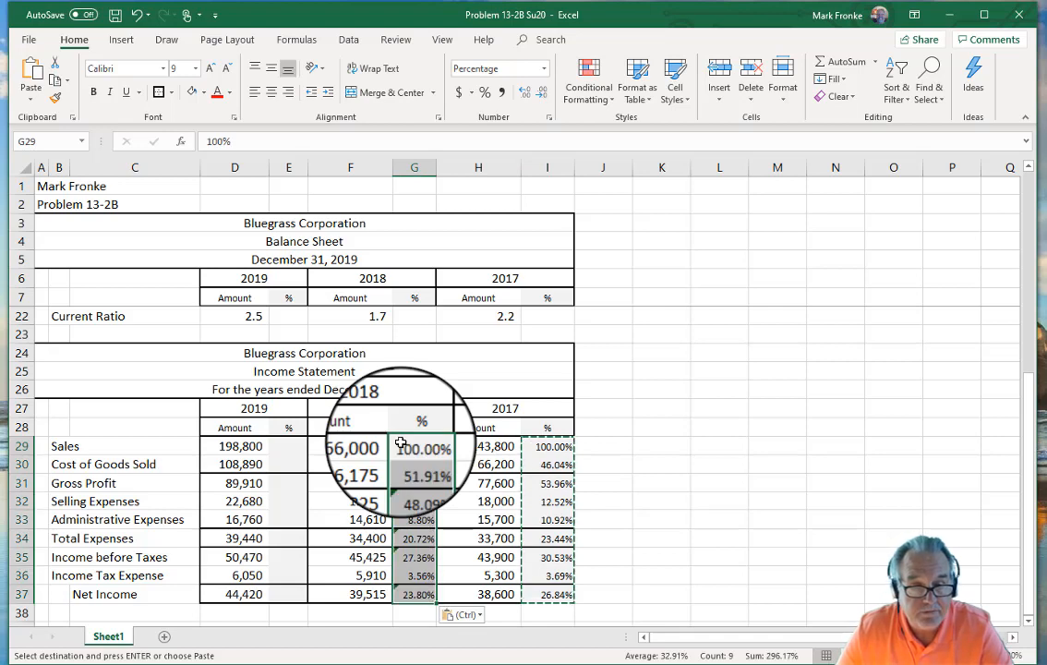
pyautogui.click(287, 448)
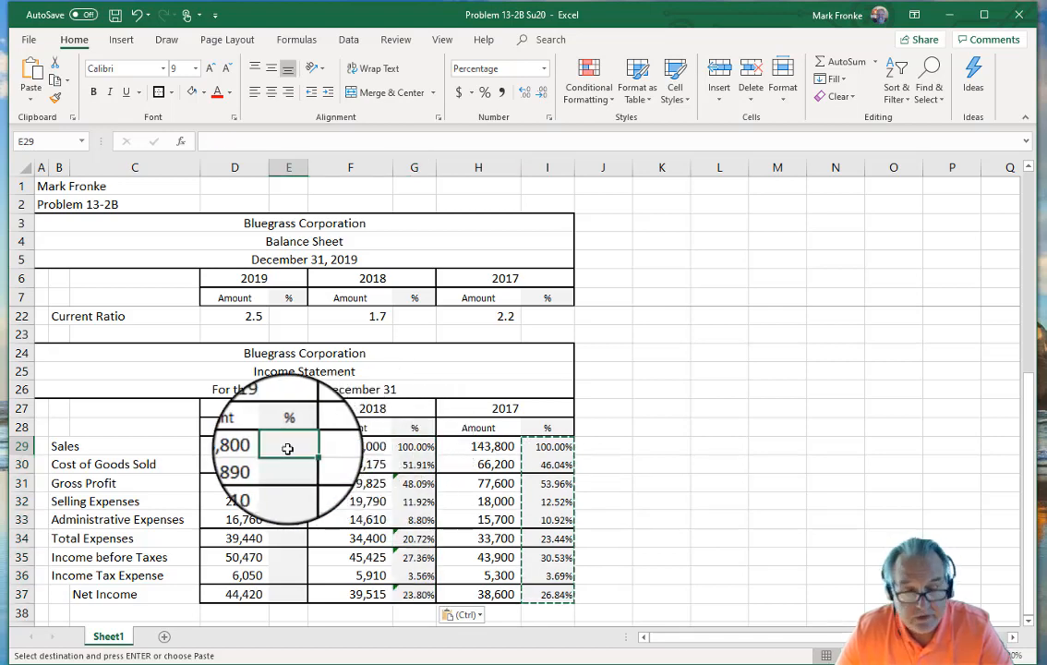
pyautogui.hotkey('ctrl', 'v')
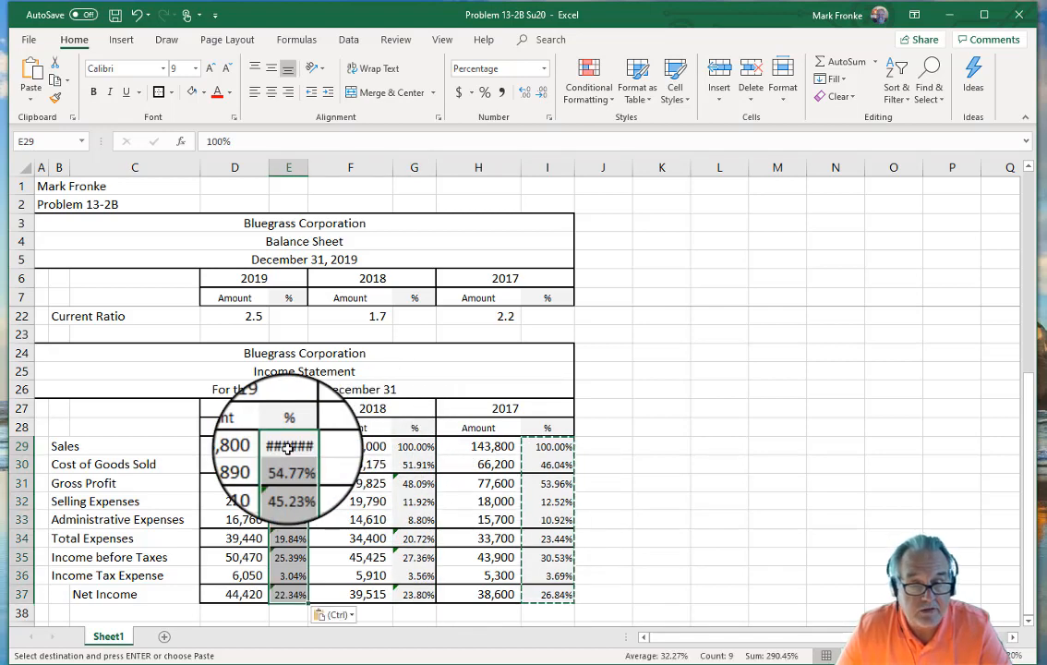
# Step: Widen column E to 7.43 so 100.00% displays fully
pyautogui.click(701, 505)
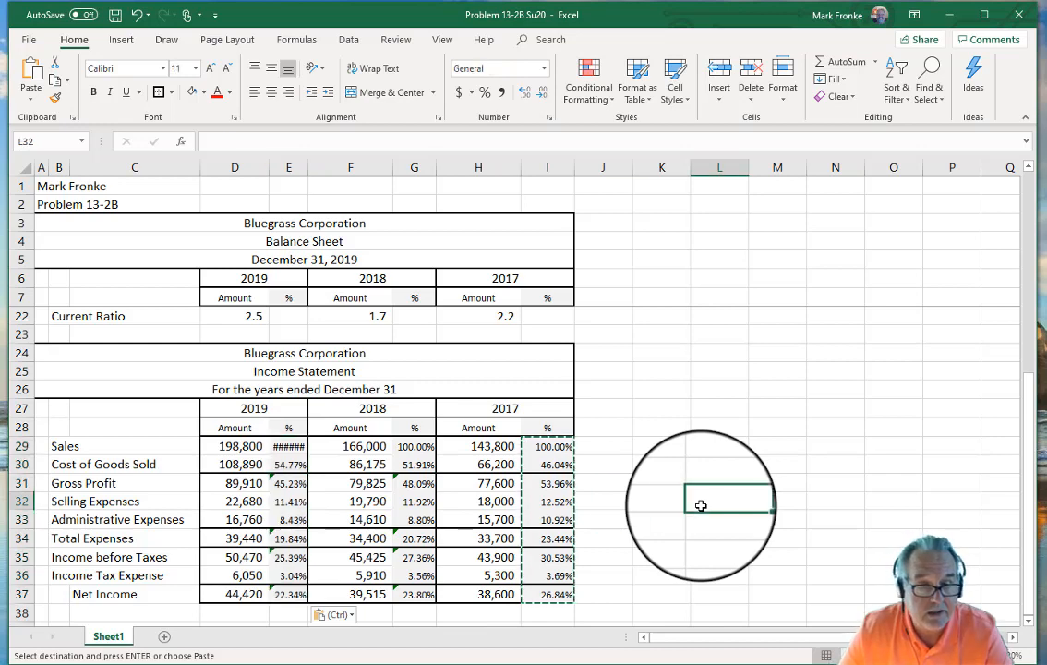
pyautogui.moveTo(308, 167); pyautogui.dragTo(319, 167)
pyautogui.click(716, 352)
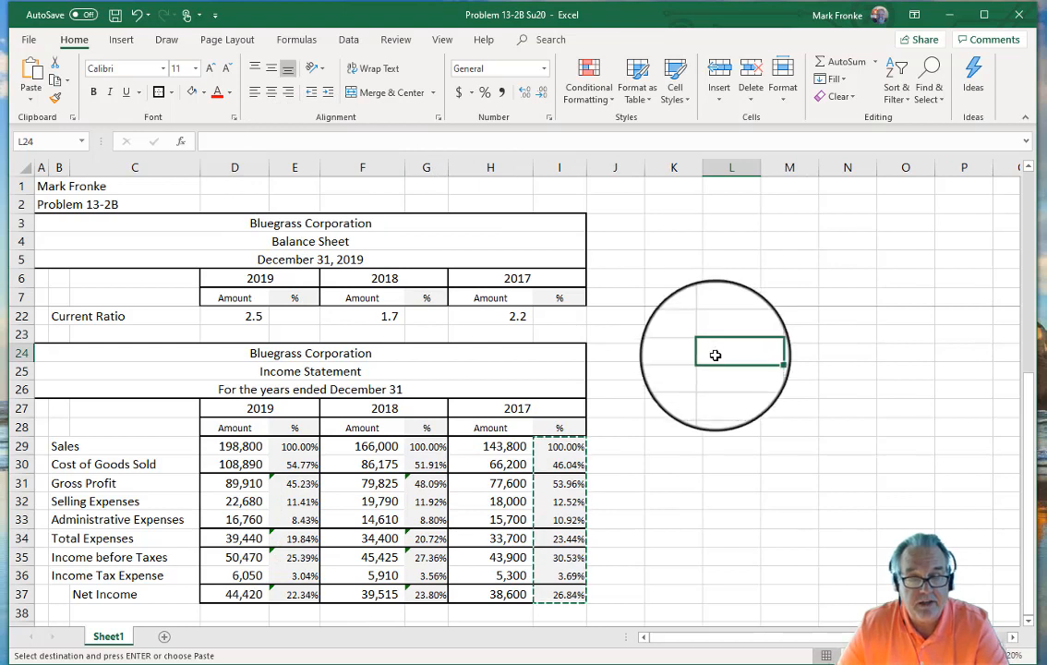
pyautogui.click(695, 465)
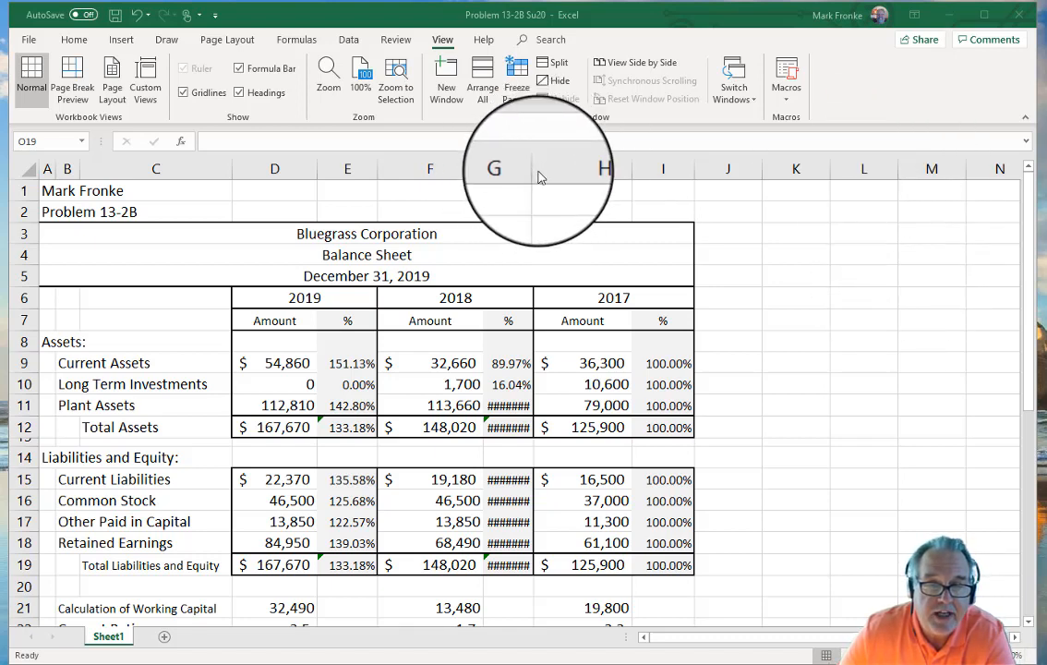
# Step: Widen column G to 8.00 so values like 143.87% show, and fine-tune column E
pyautogui.moveTo(533, 167); pyautogui.dragTo(546, 167)
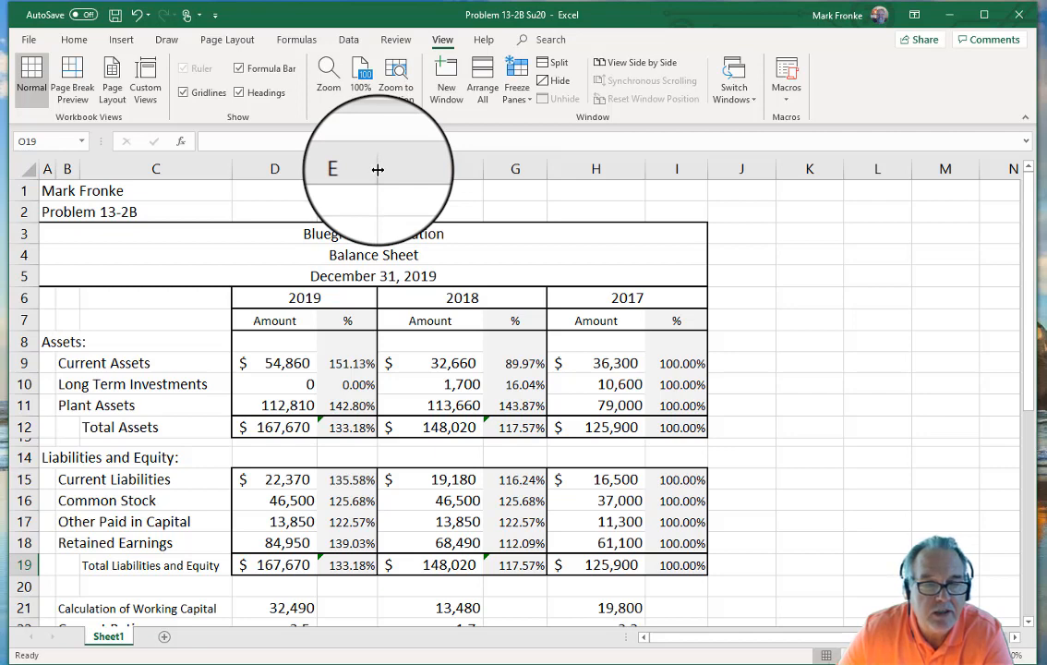
pyautogui.moveTo(353, 168)
pyautogui.mouseDown()
pyautogui.moveTo(386, 167)
pyautogui.moveTo(353, 166)
pyautogui.mouseUp()
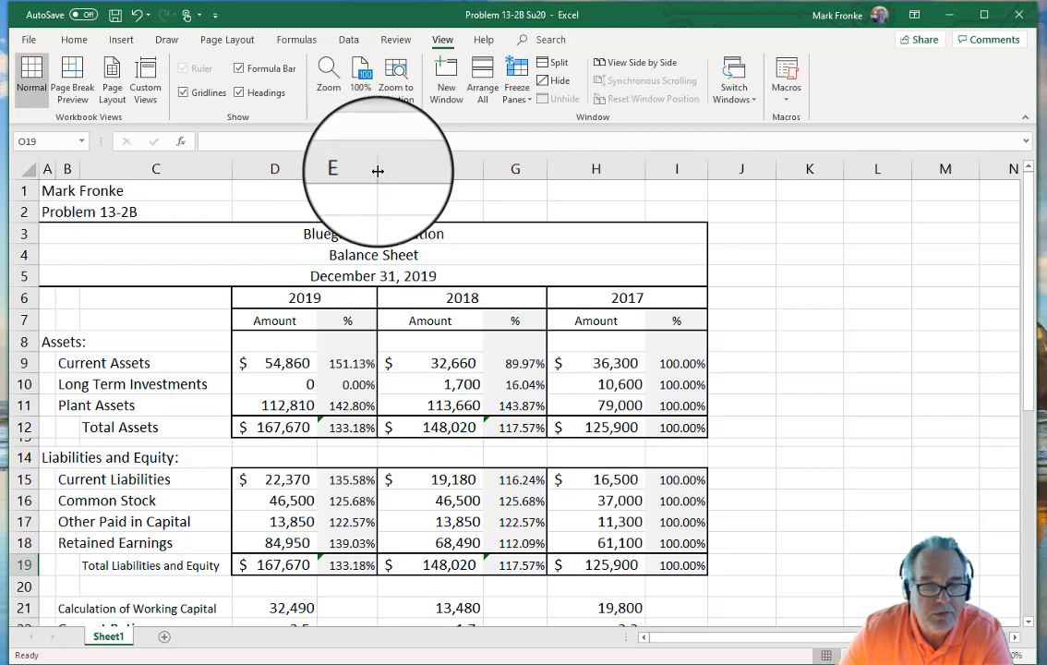
pyautogui.moveTo(378, 171)
pyautogui.mouseDown()
pyautogui.moveTo(362, 168)
pyautogui.moveTo(377, 164)
pyautogui.mouseUp()
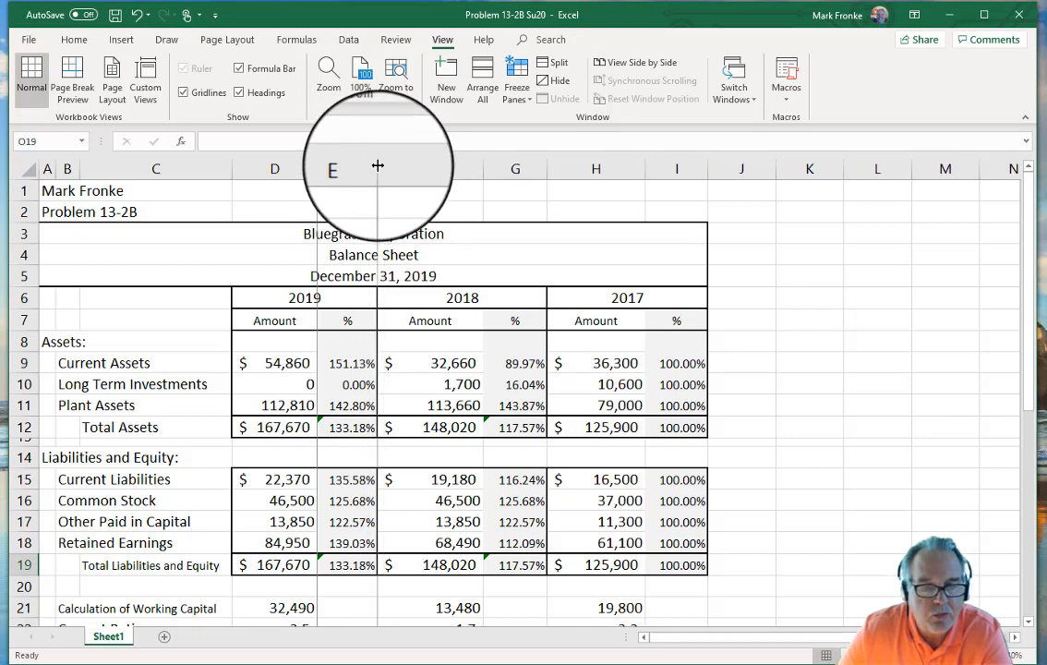
# Step: Save the workbook and set A1:I37, both statements, as the print area
pyautogui.click(821, 429)
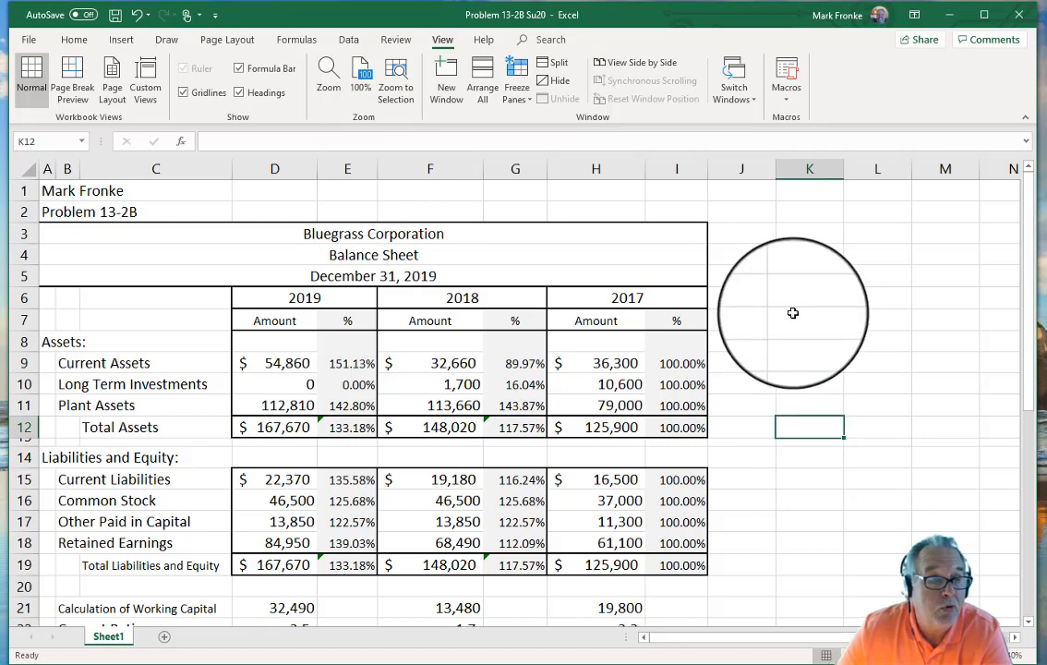
pyautogui.click(115, 19)
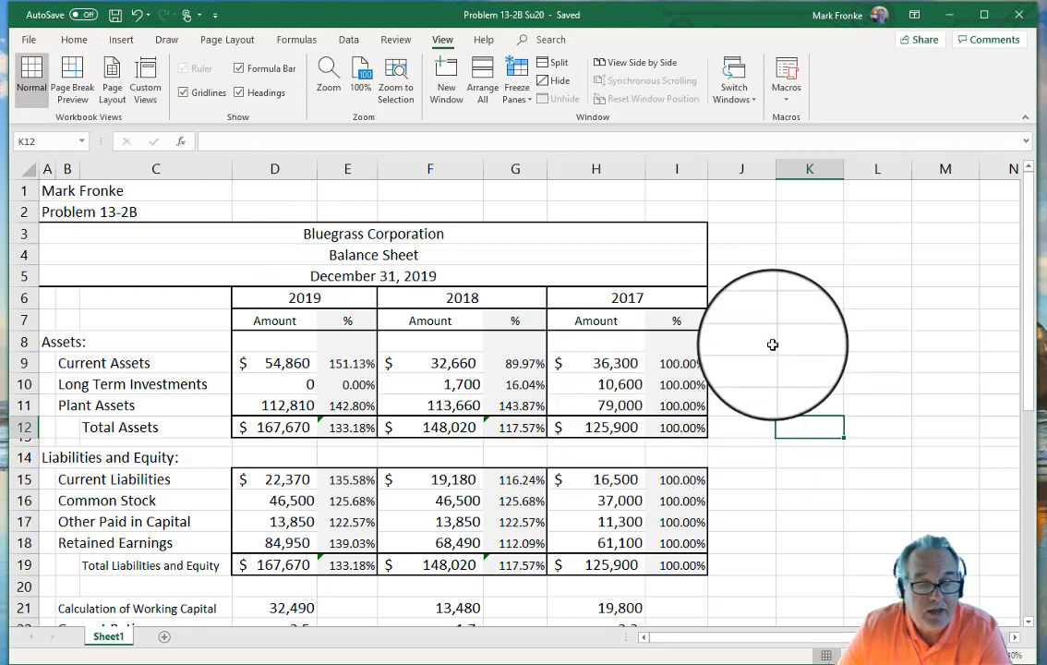
pyautogui.click(44, 190)
pyautogui.moveTo(45, 190); pyautogui.dragTo(699, 578)
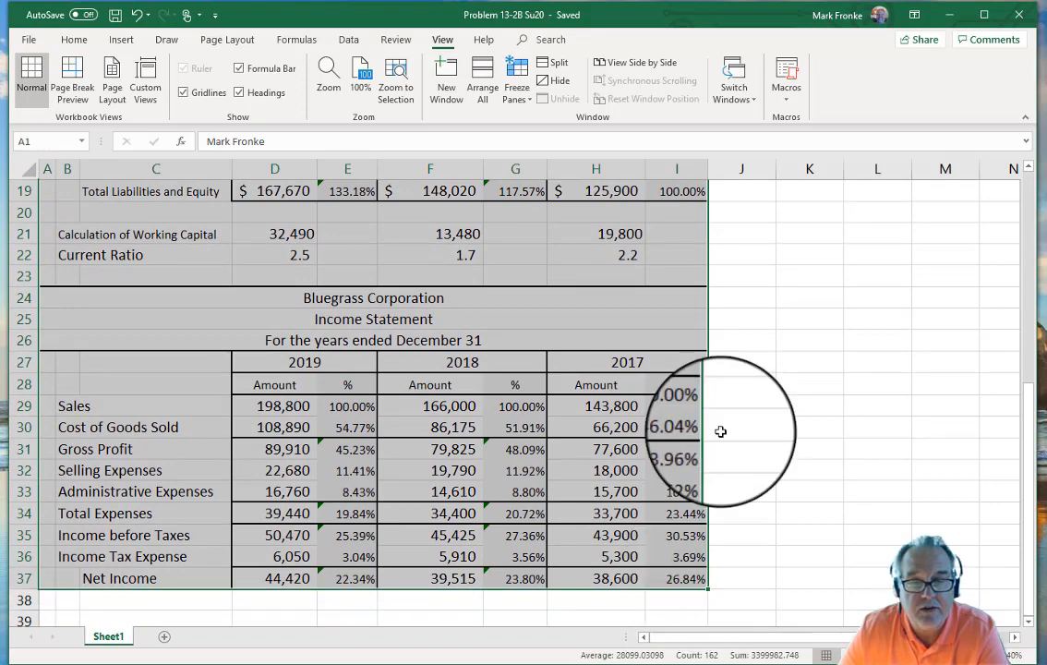
pyautogui.scroll(6, 780, 261)
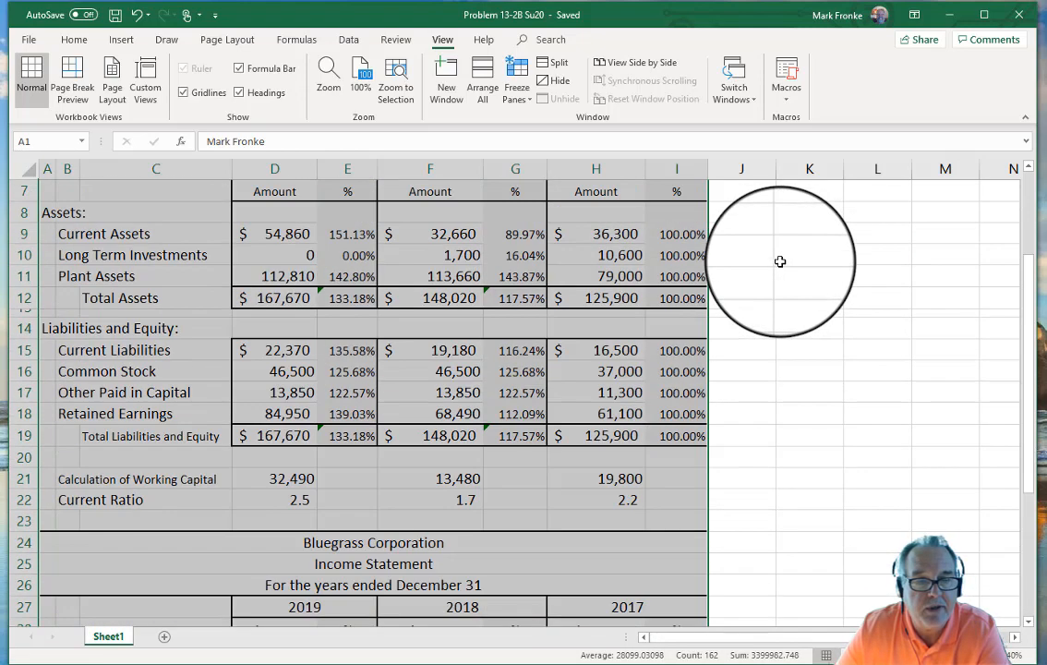
pyautogui.click(227, 39)
pyautogui.click(247, 83)
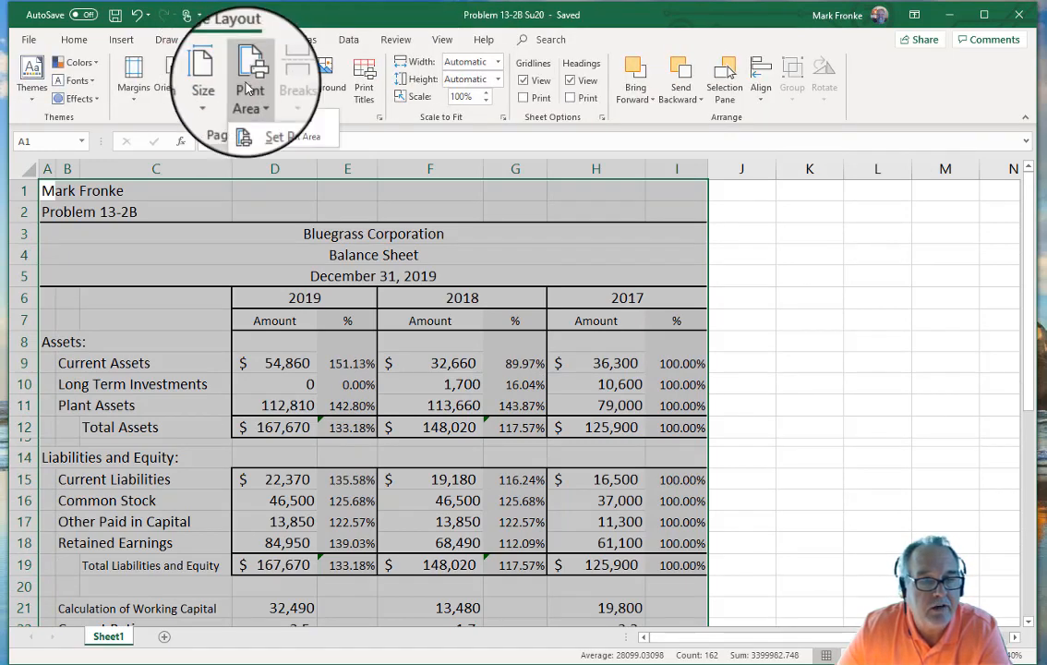
pyautogui.click(281, 121)
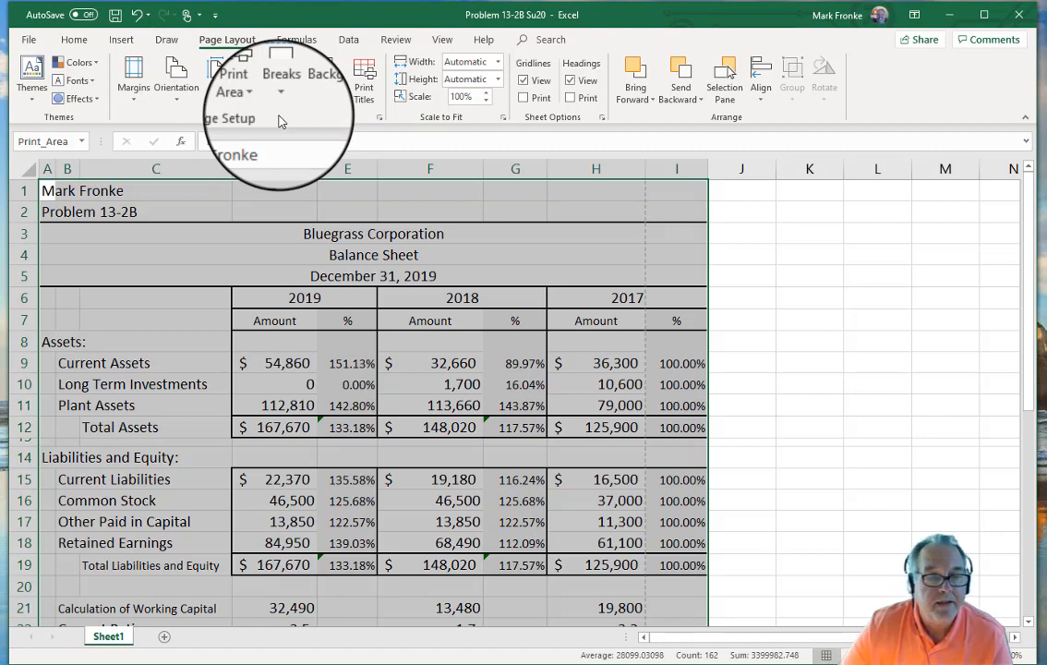
# Step: Preview pages 1 and 2 of the printout, where the 2017 % column spills onto page 2
pyautogui.click(28, 39)
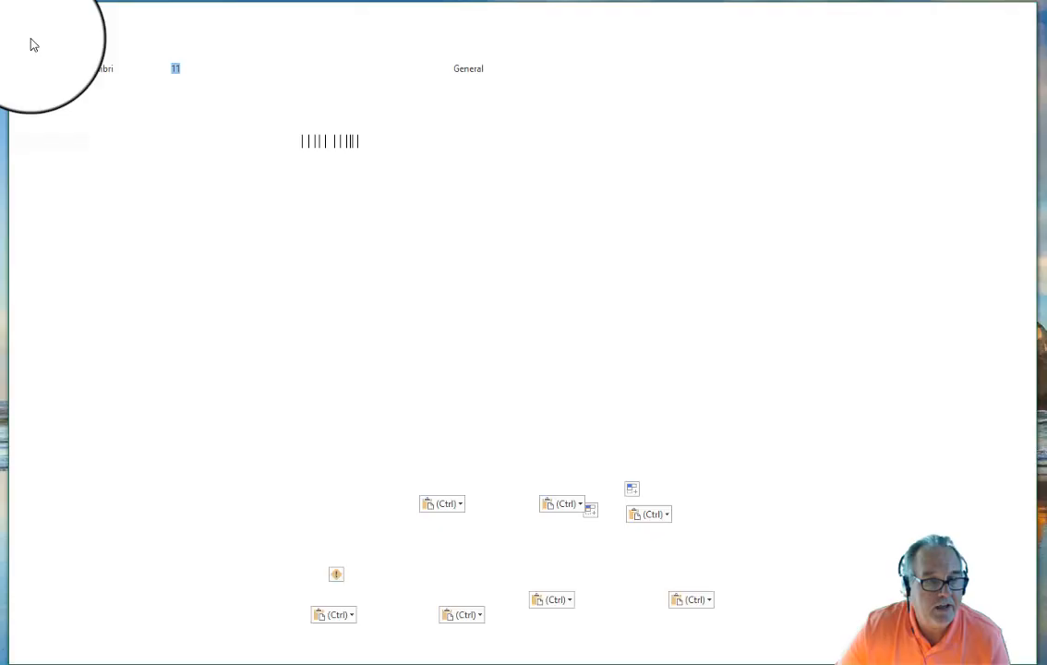
pyautogui.click(67, 275)
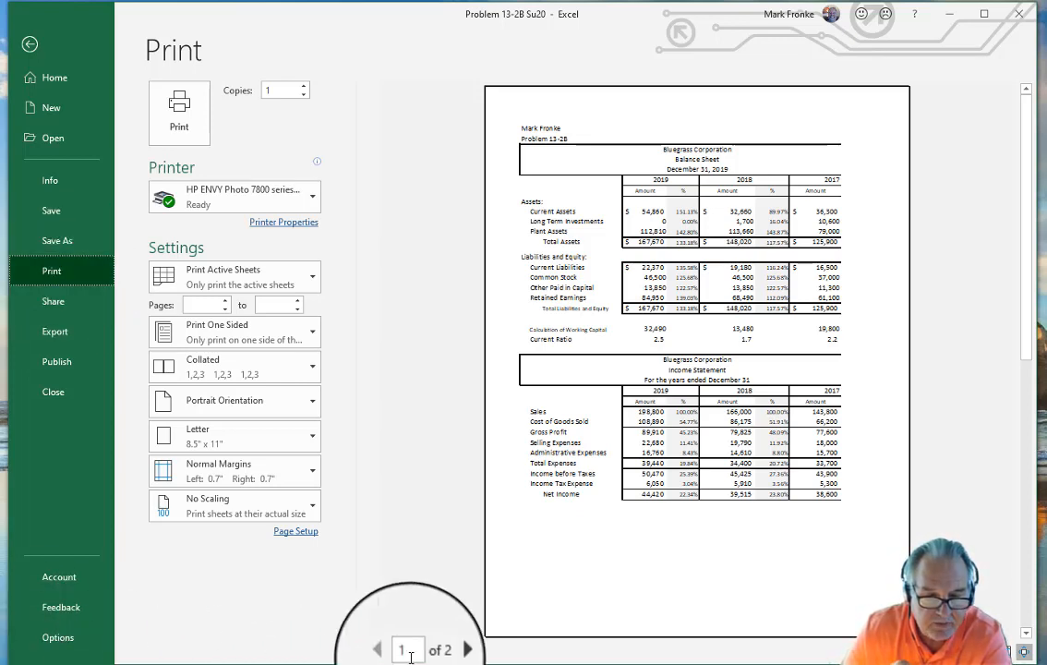
pyautogui.click(447, 651)
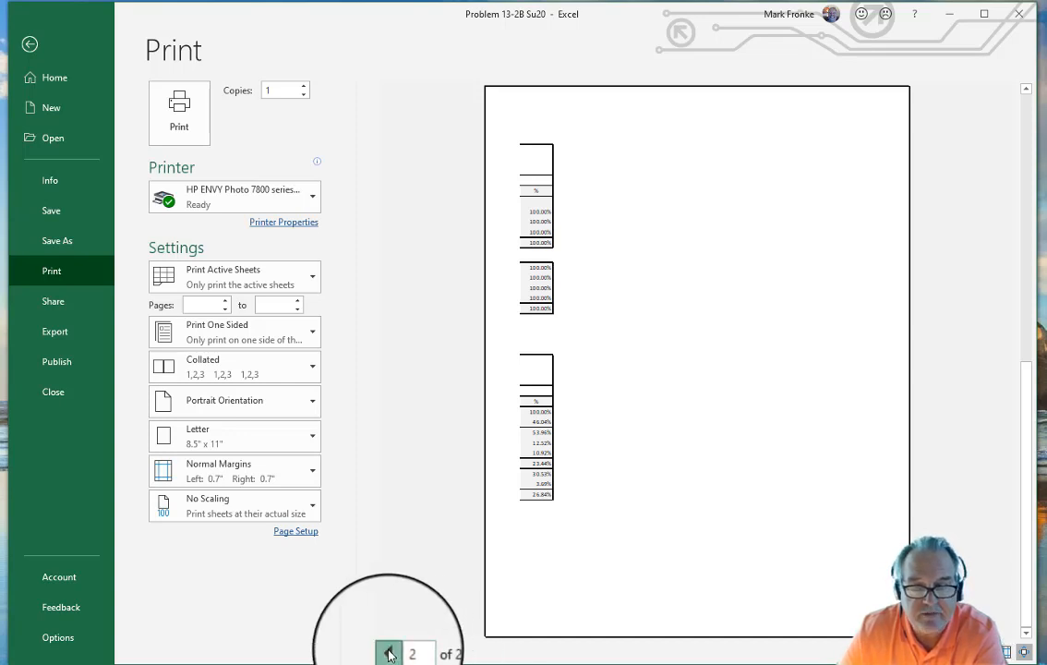
pyautogui.click(387, 653)
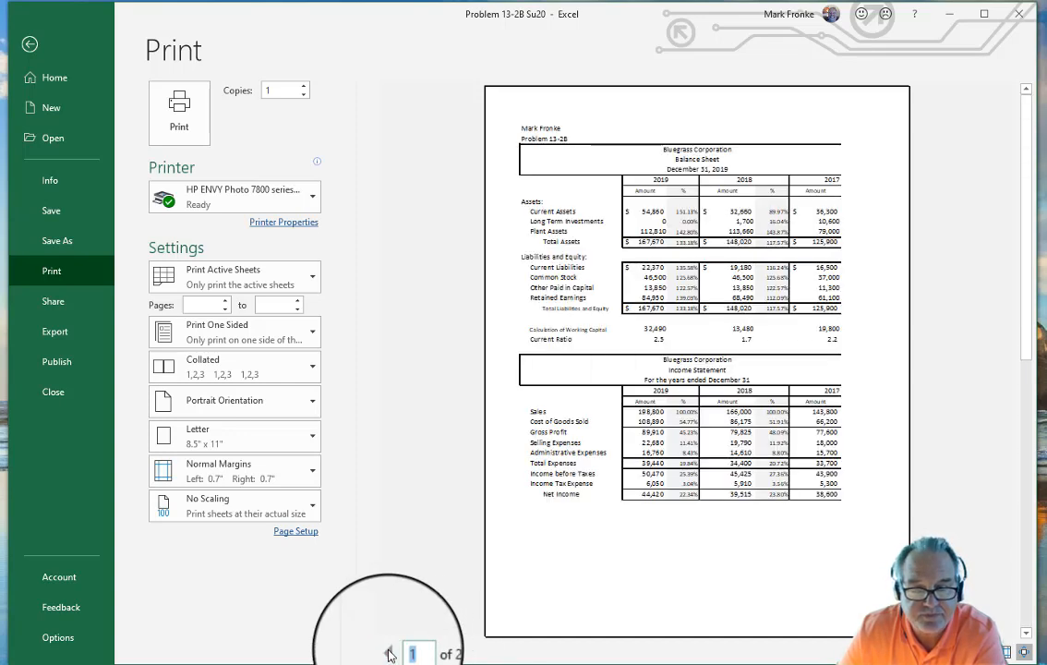
# Step: Fit the printout to 1×1 page, centred both ways, with 0.2-inch left and right margins
pyautogui.click(296, 533)
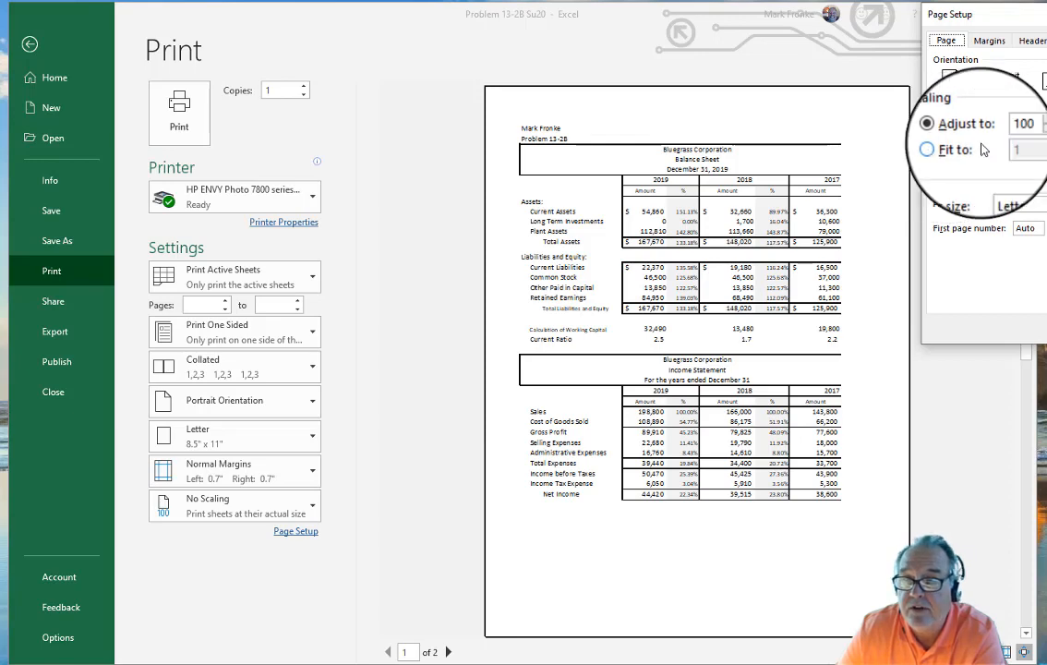
pyautogui.moveTo(1046, 25); pyautogui.dragTo(677, 75)
pyautogui.click(473, 200)
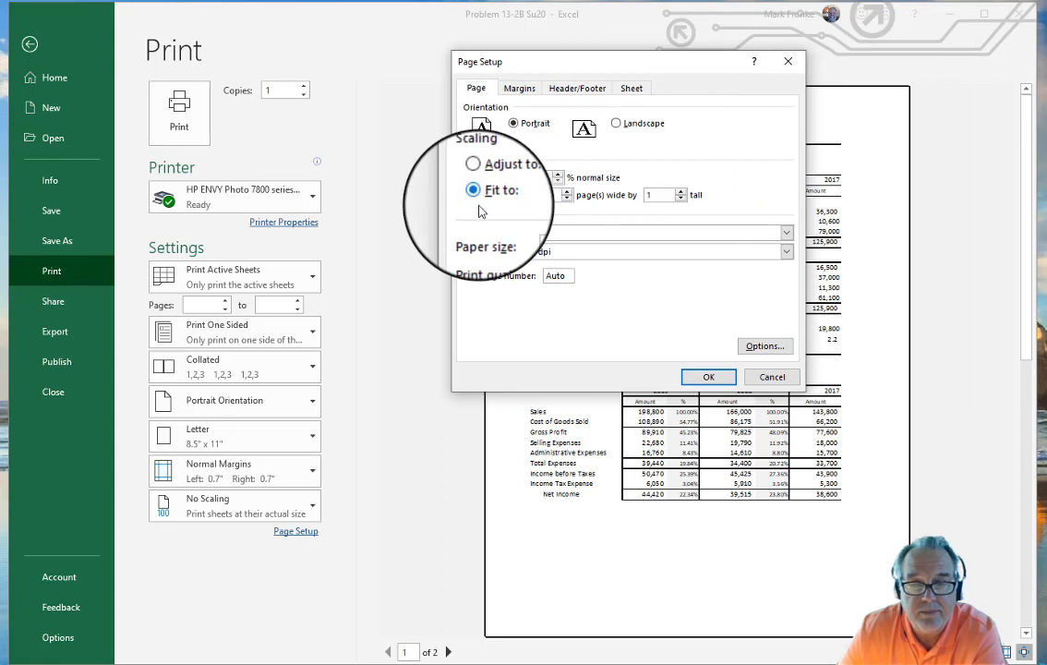
pyautogui.click(519, 88)
pyautogui.click(474, 297)
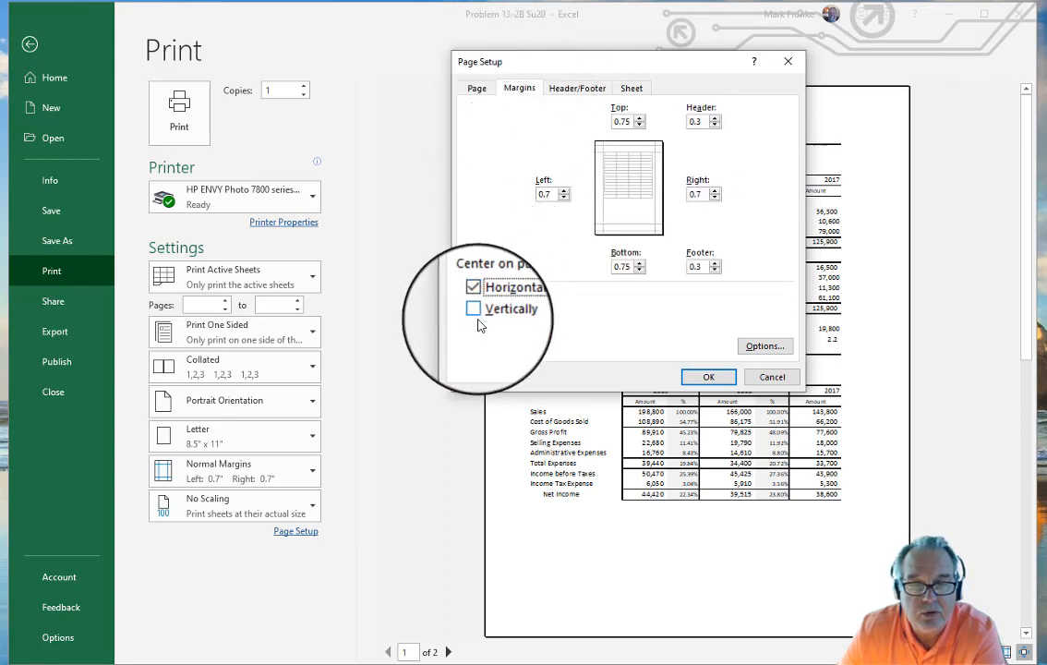
pyautogui.click(475, 311)
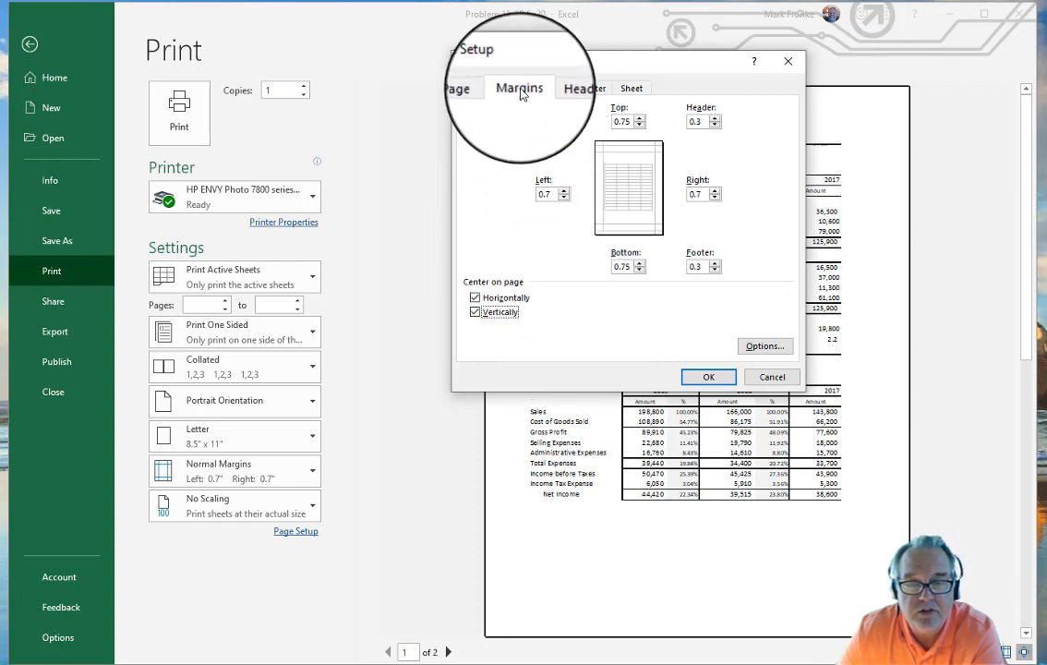
pyautogui.click(563, 197)
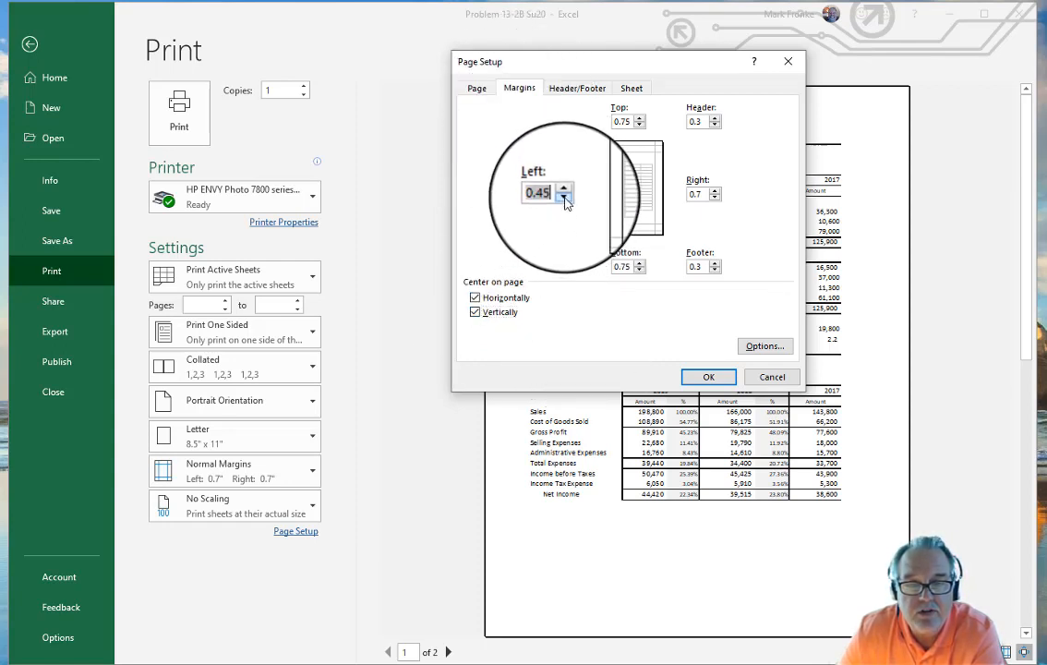
pyautogui.click(715, 198)
pyautogui.click(716, 198)
pyautogui.click(708, 377)
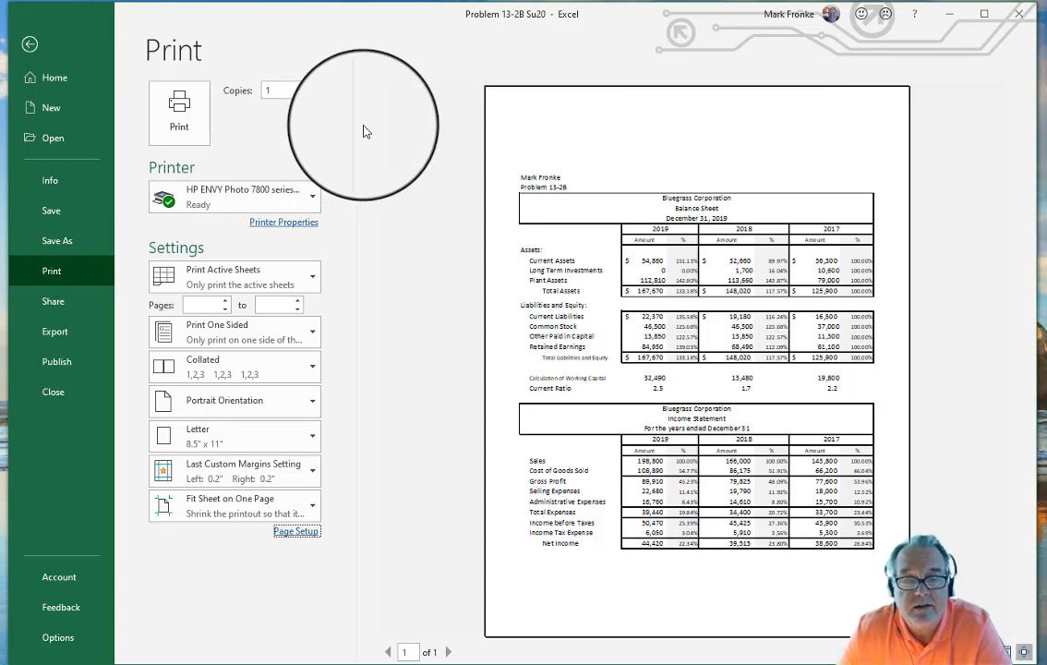
pyautogui.press('Escape')
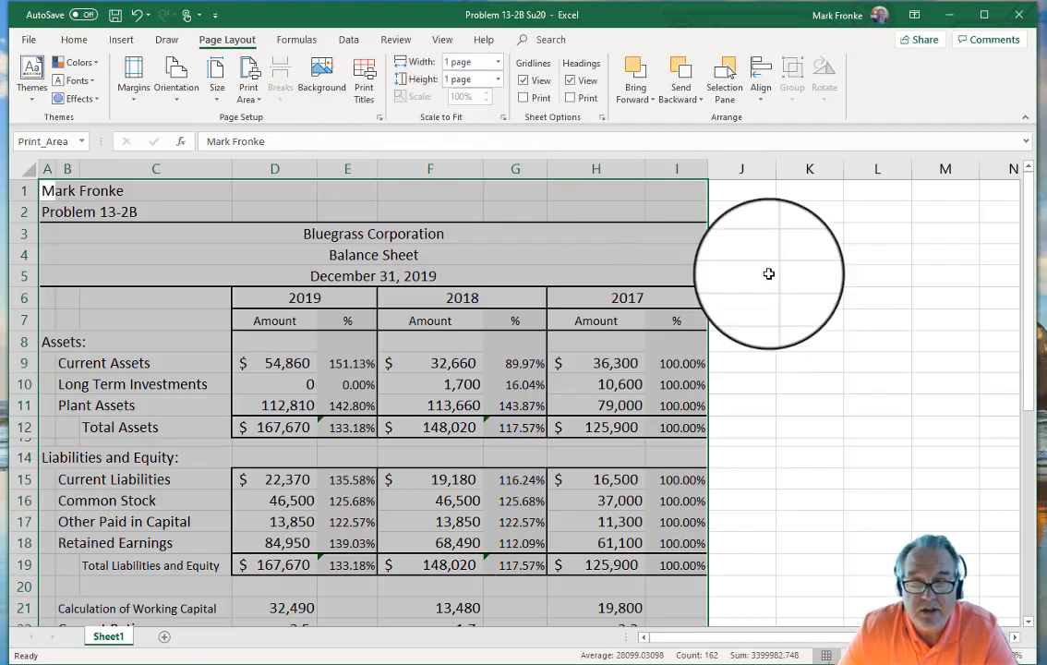
# Step: Save the workbook and export a PDF (*.pdf) copy, Problem 13-2B Su20, to Chapter 13
pyautogui.click(832, 300)
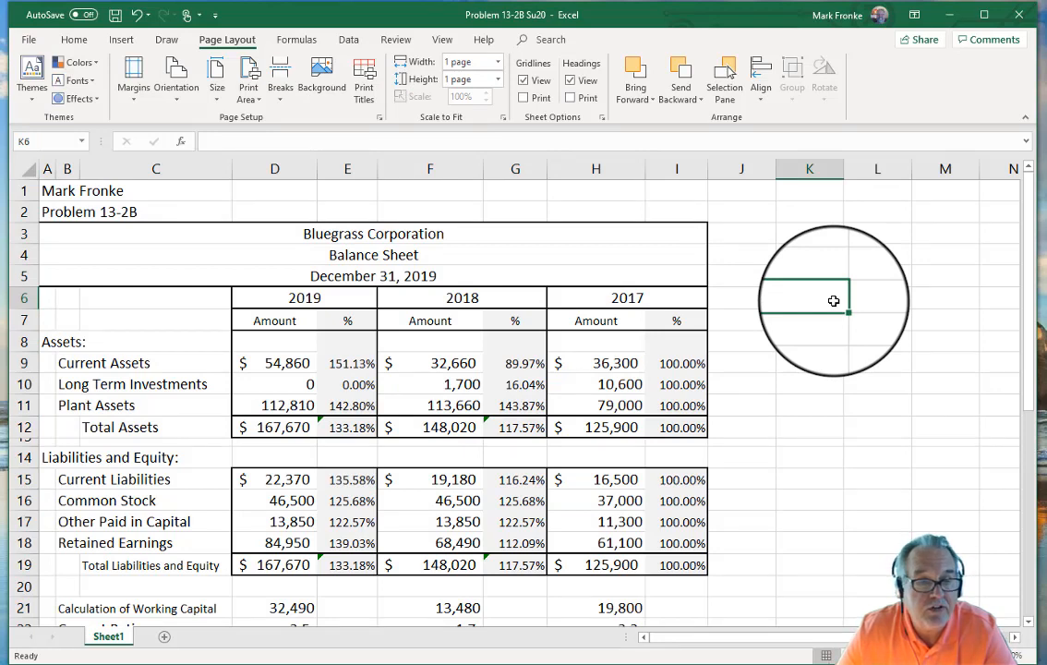
pyautogui.click(114, 15)
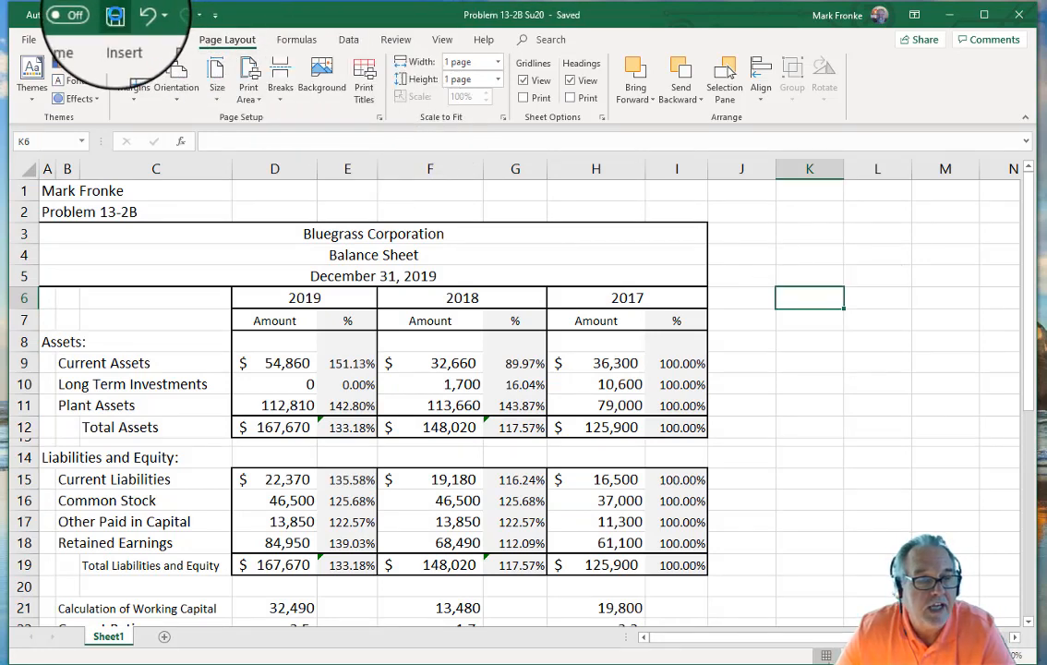
pyautogui.click(28, 40)
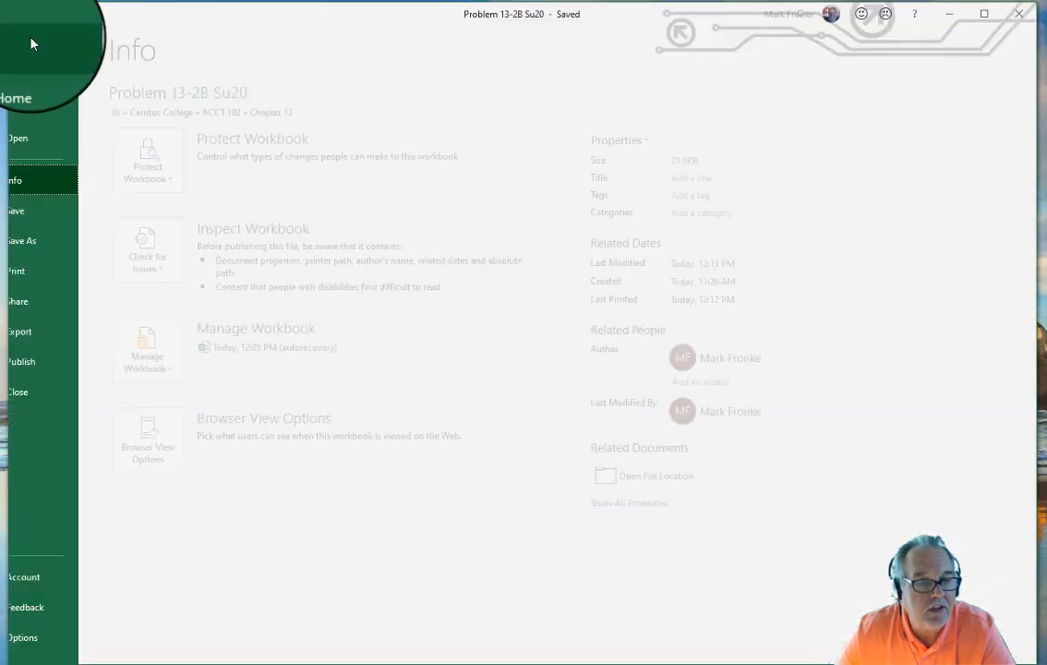
pyautogui.click(53, 242)
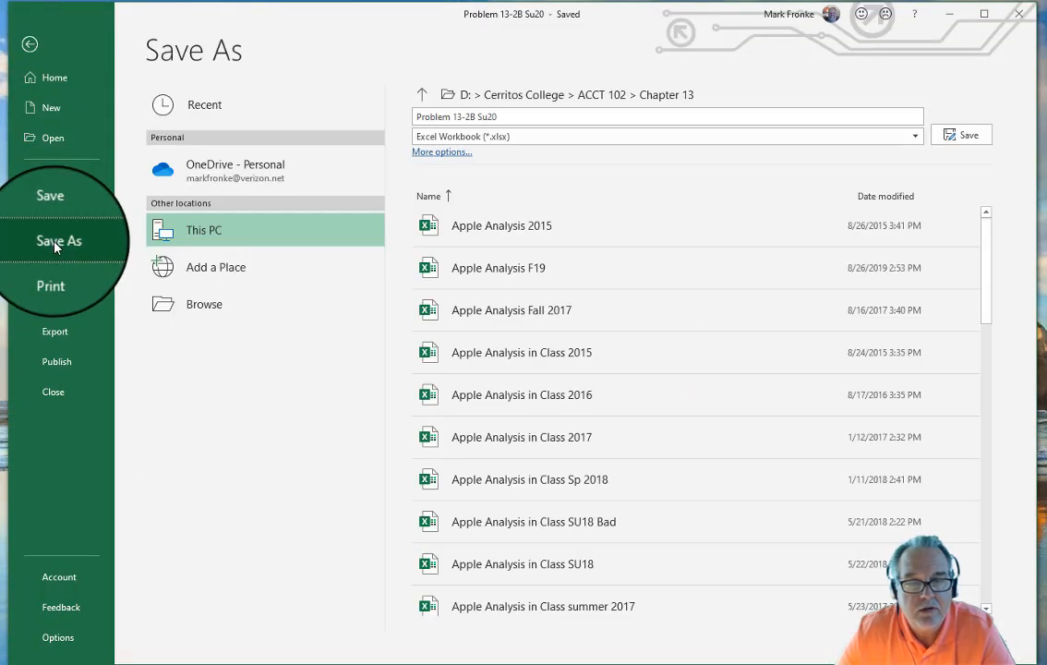
pyautogui.click(536, 137)
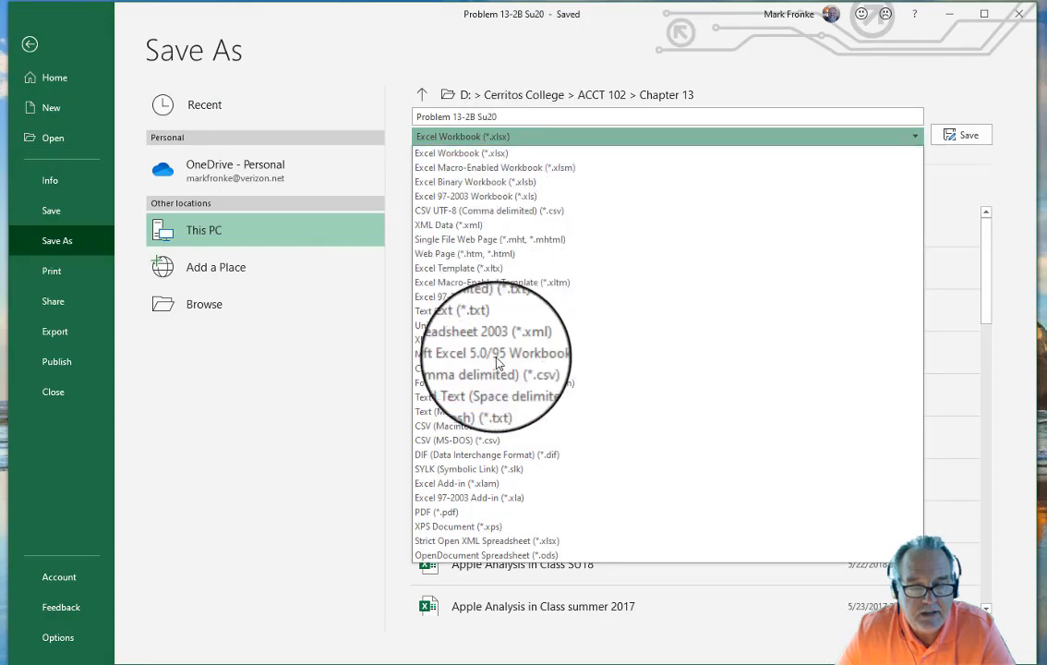
pyautogui.click(453, 513)
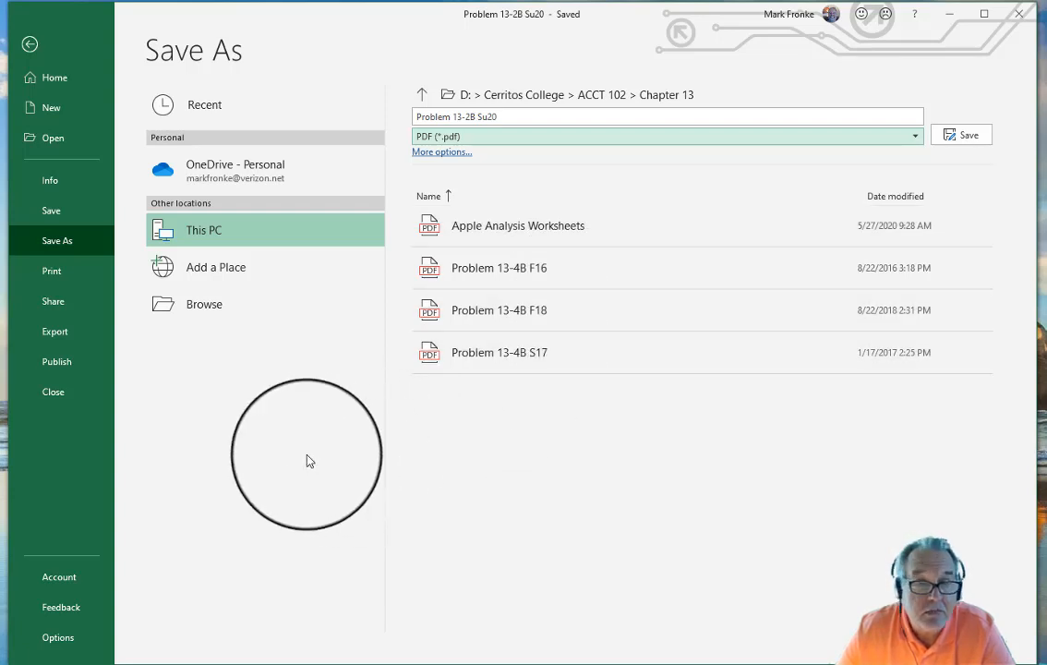
pyautogui.click(974, 139)
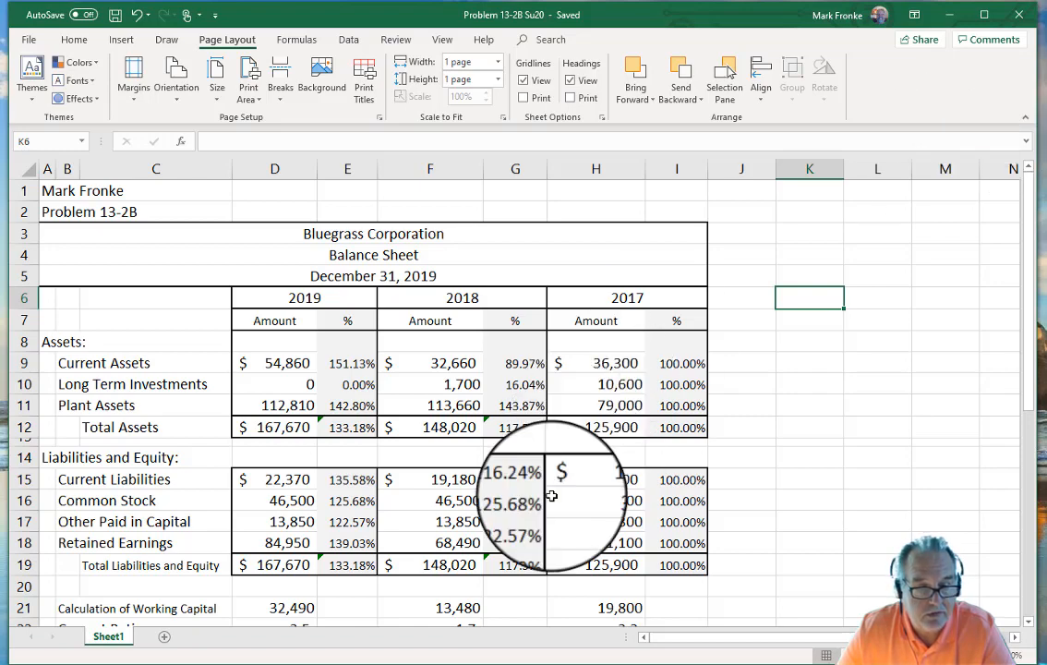
pyautogui.click(297, 664)
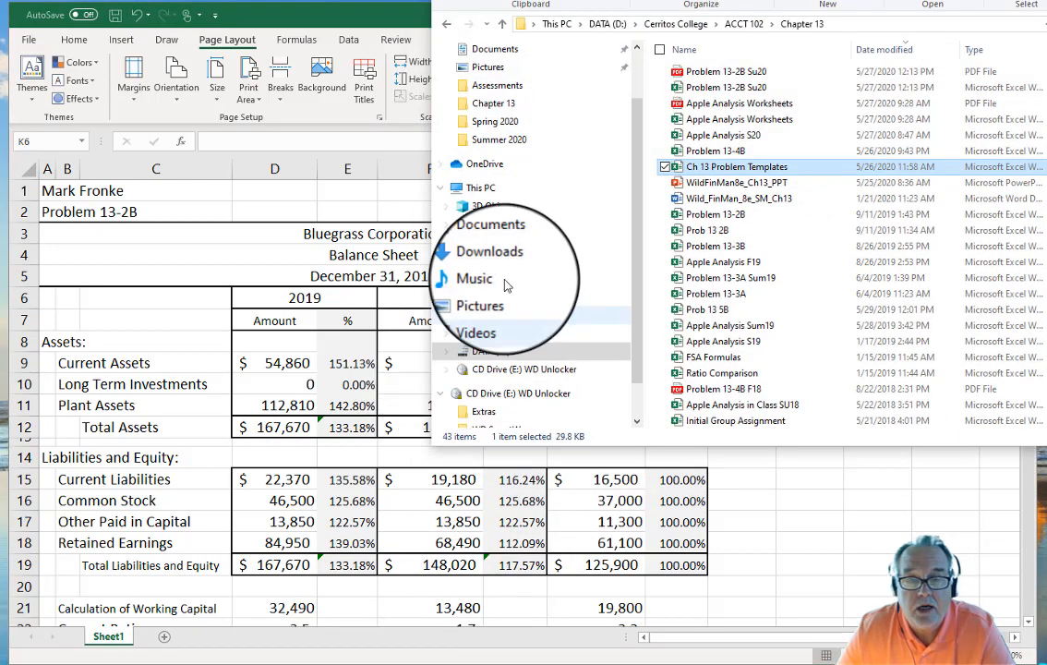
pyautogui.doubleClick(728, 87)
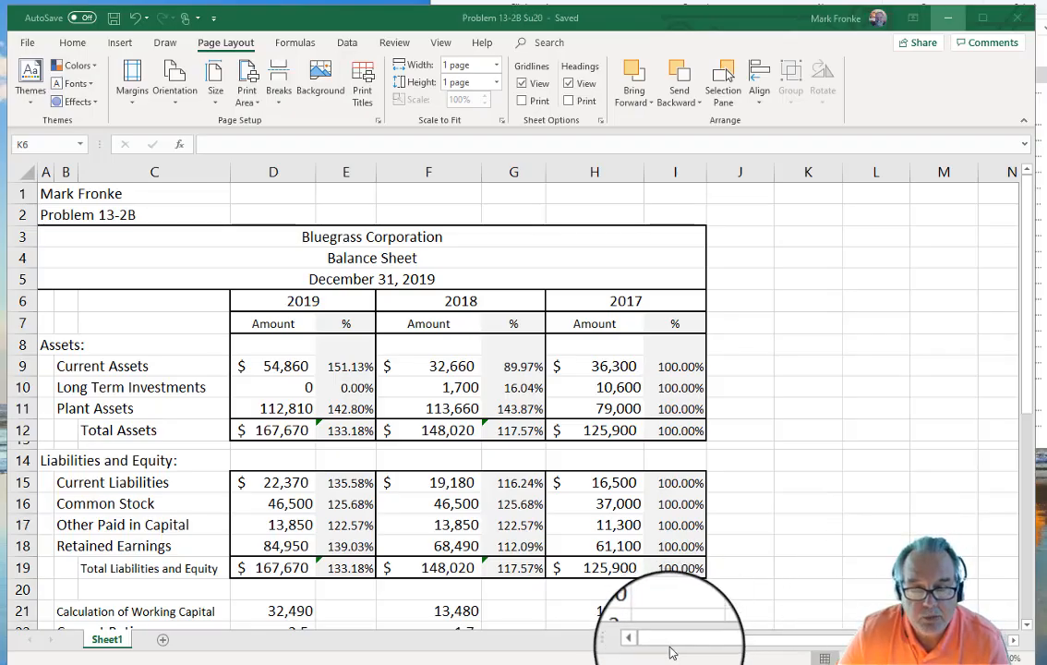
# Step: Select the Sales and Net Income amounts D29, F29, H29, D37, F37 and H37
pyautogui.scroll(-2, 791, 499)
pyautogui.scroll(-5, 791, 500)
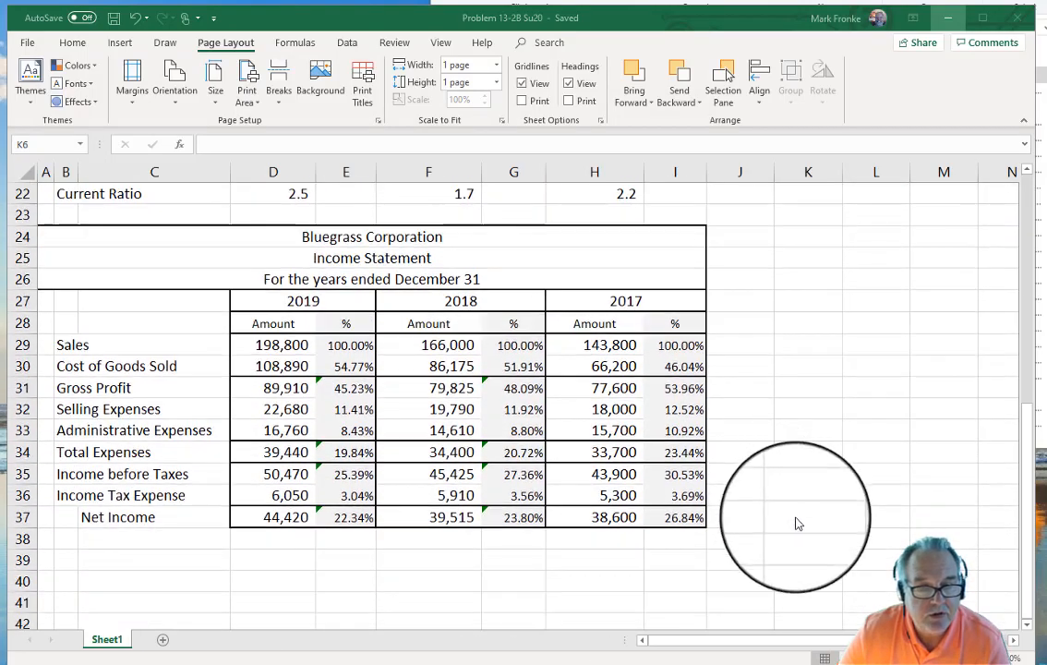
pyautogui.click(262, 347)
pyautogui.click(262, 347)
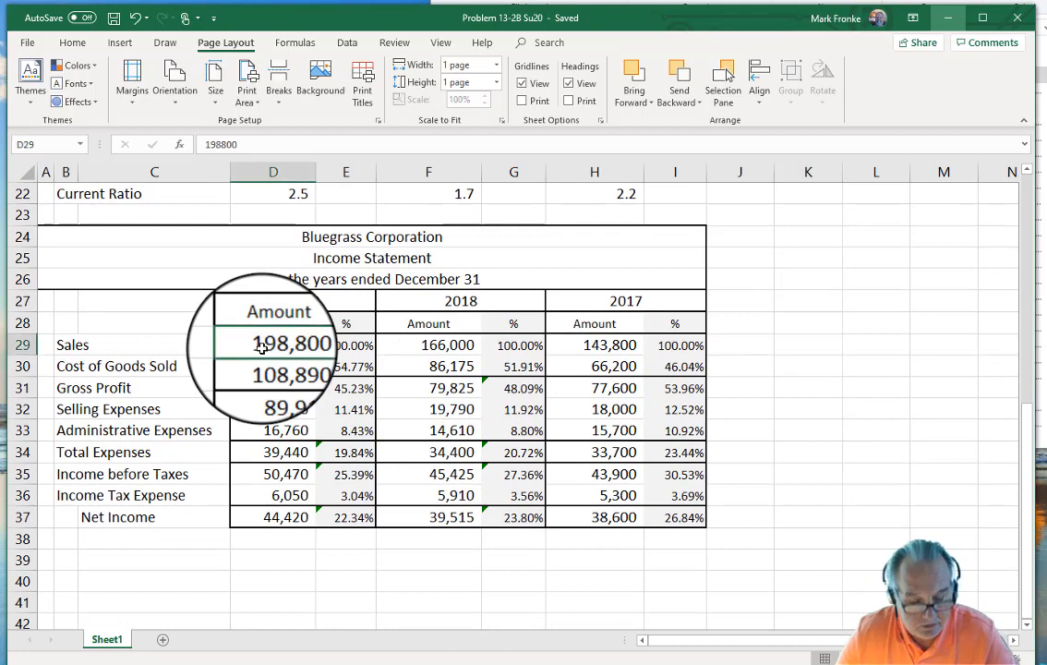
pyautogui.keyDown('ctrl'); pyautogui.click(439, 346); pyautogui.keyUp('ctrl')
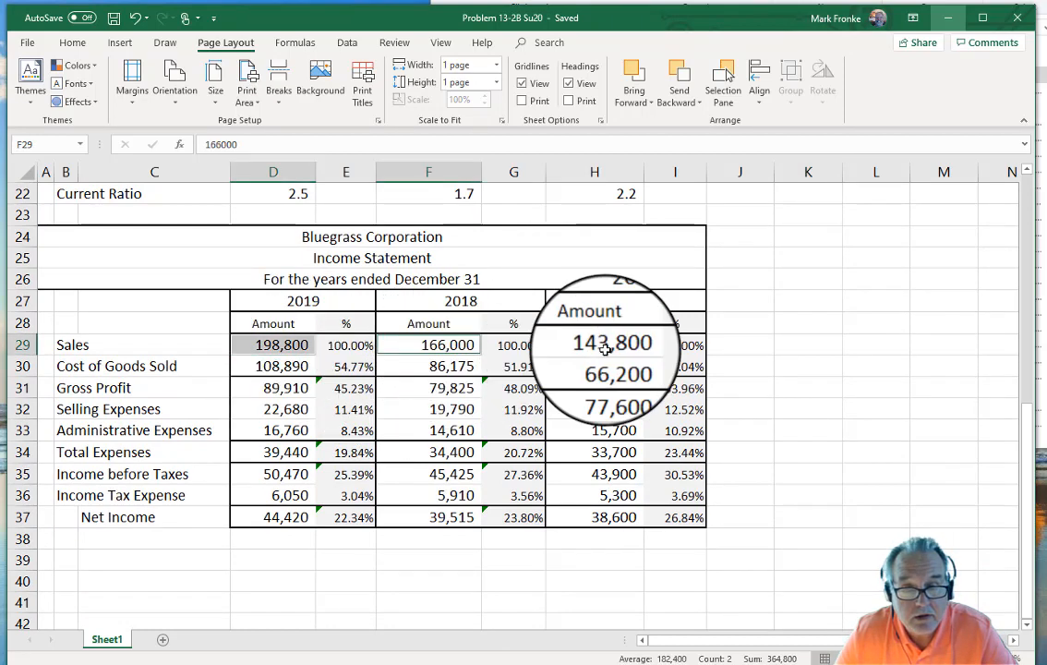
pyautogui.keyDown('ctrl'); pyautogui.click(605, 346); pyautogui.keyUp('ctrl')
pyautogui.keyDown('ctrl'); pyautogui.click(263, 515); pyautogui.keyUp('ctrl')
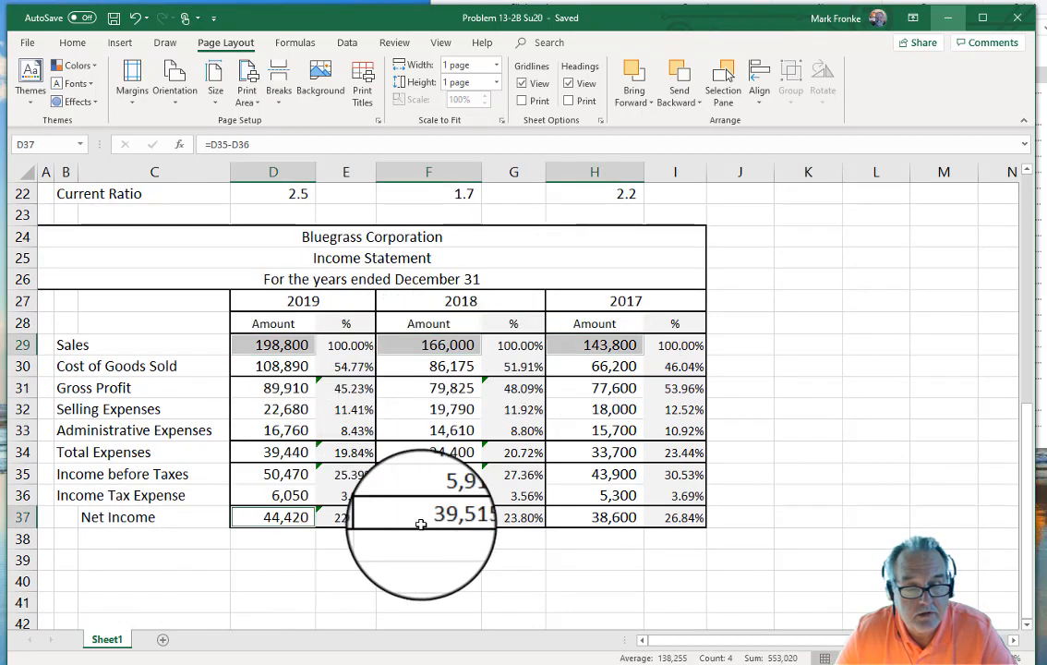
pyautogui.keyDown('ctrl'); pyautogui.click(441, 516); pyautogui.keyUp('ctrl')
pyautogui.keyDown('ctrl'); pyautogui.click(601, 517); pyautogui.keyUp('ctrl')
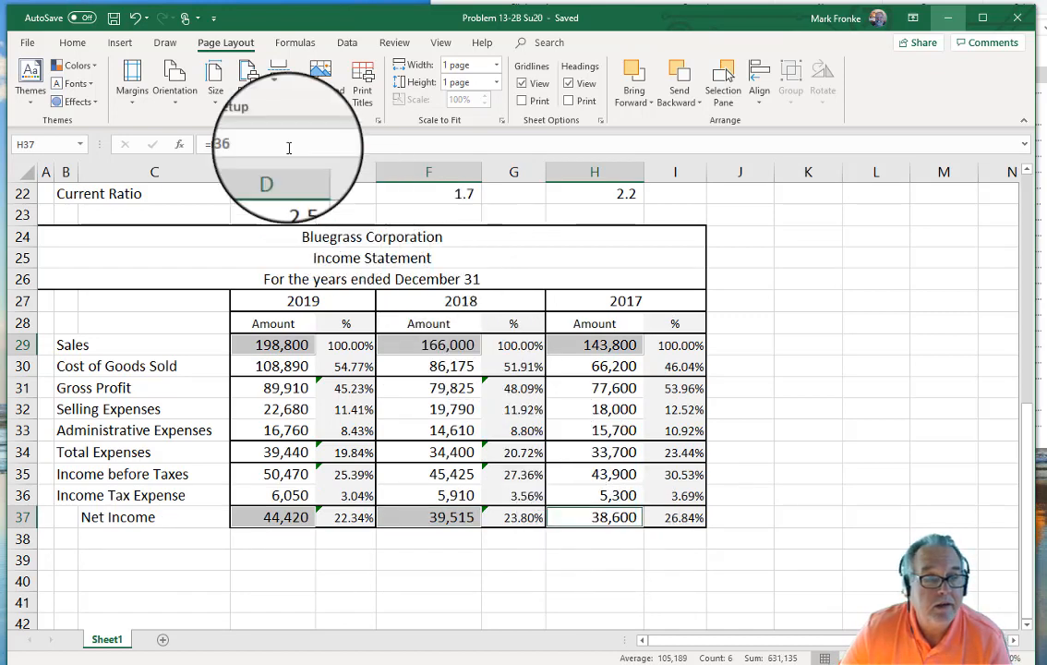
# Step: Format them as dollar-sign Accounting with no decimals, e.g. $ 198,800 and $ 44,420
pyautogui.click(82, 43)
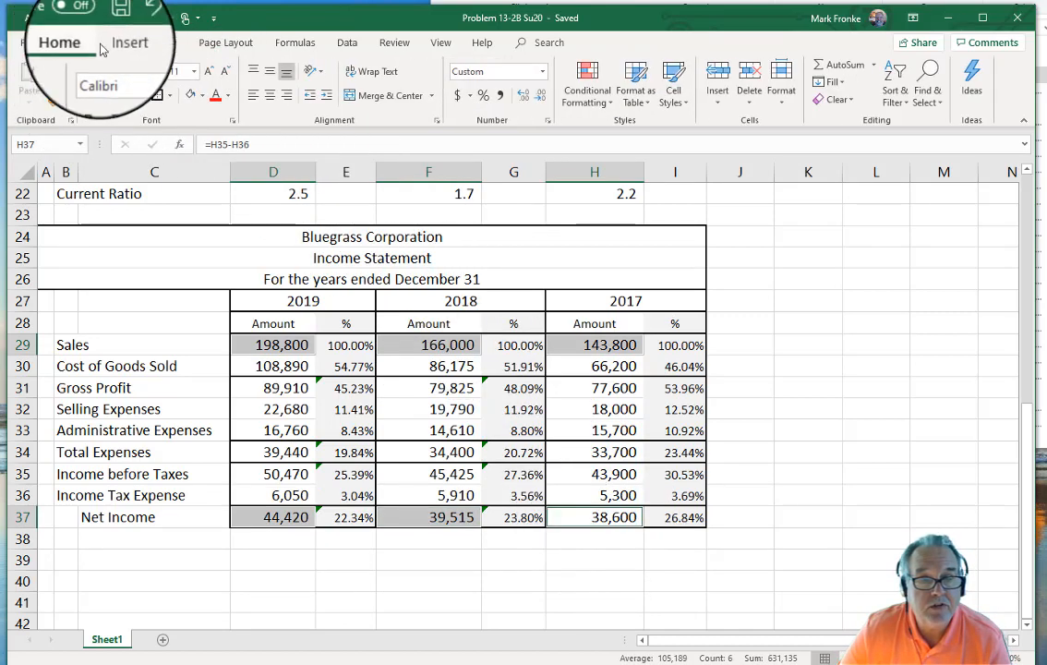
pyautogui.click(458, 95)
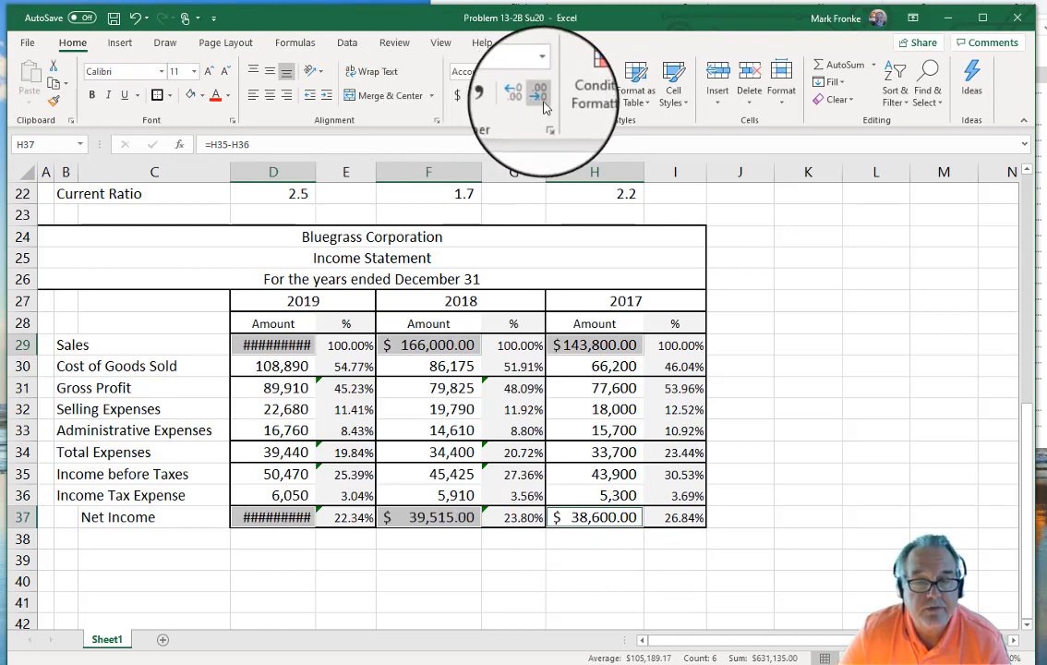
pyautogui.click(540, 95)
pyautogui.click(540, 95)
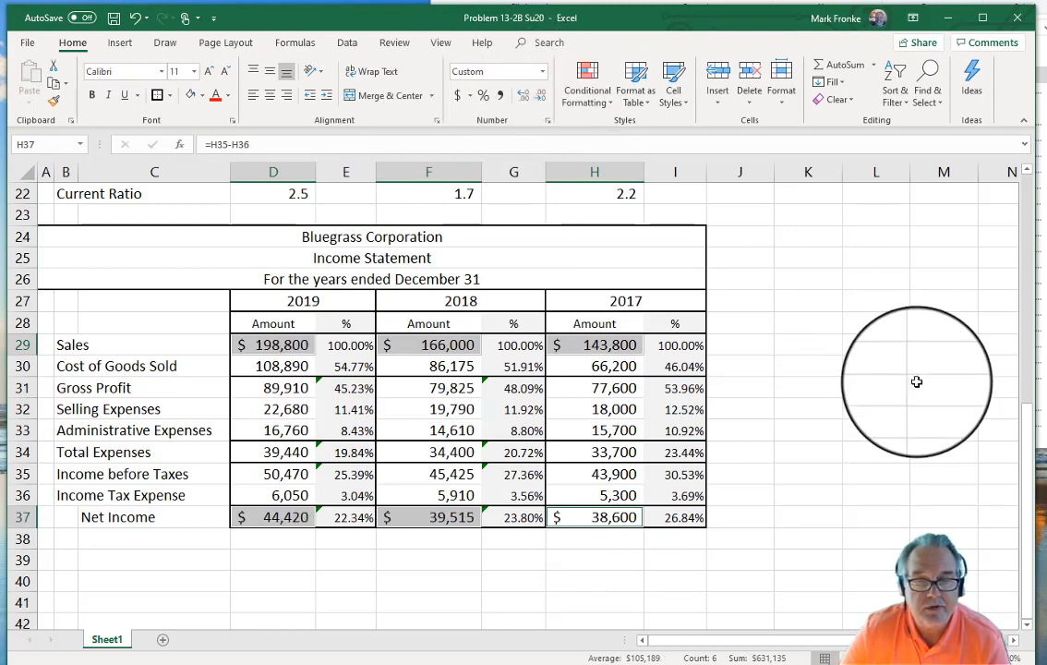
pyautogui.click(915, 382)
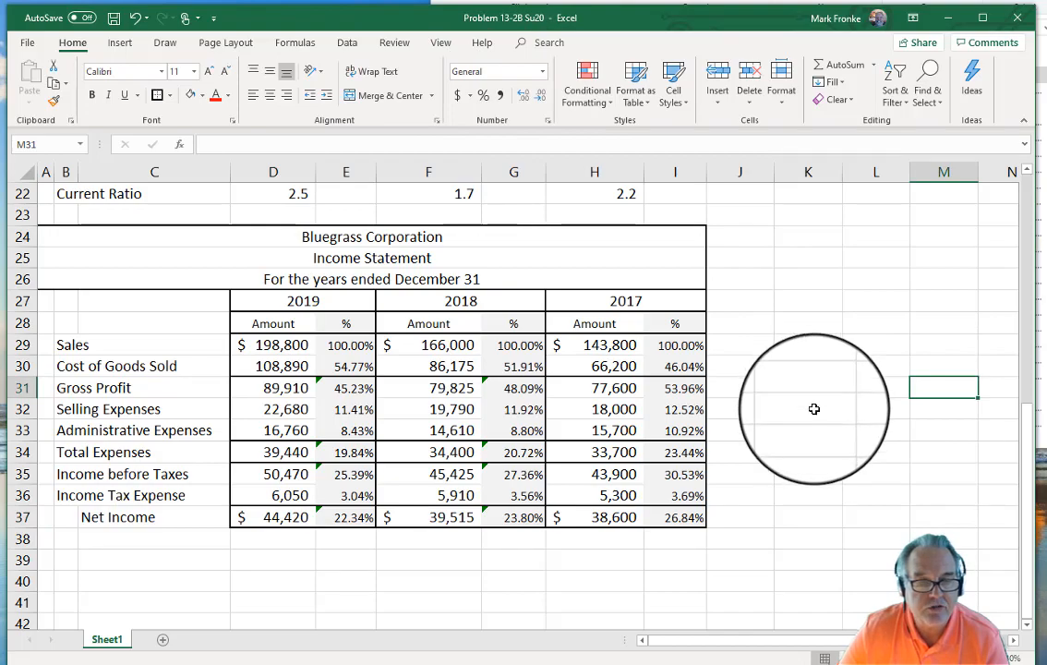
pyautogui.scroll(2, 807, 446)
pyautogui.scroll(4, 808, 448)
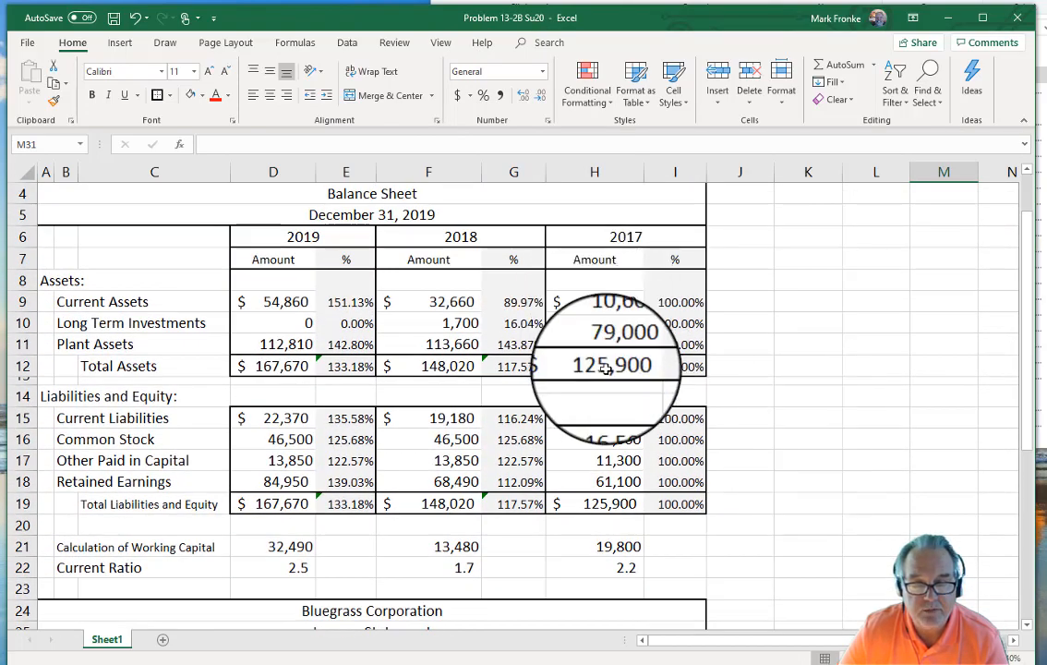
pyautogui.scroll(-1, 797, 434)
pyautogui.scroll(-6, 797, 434)
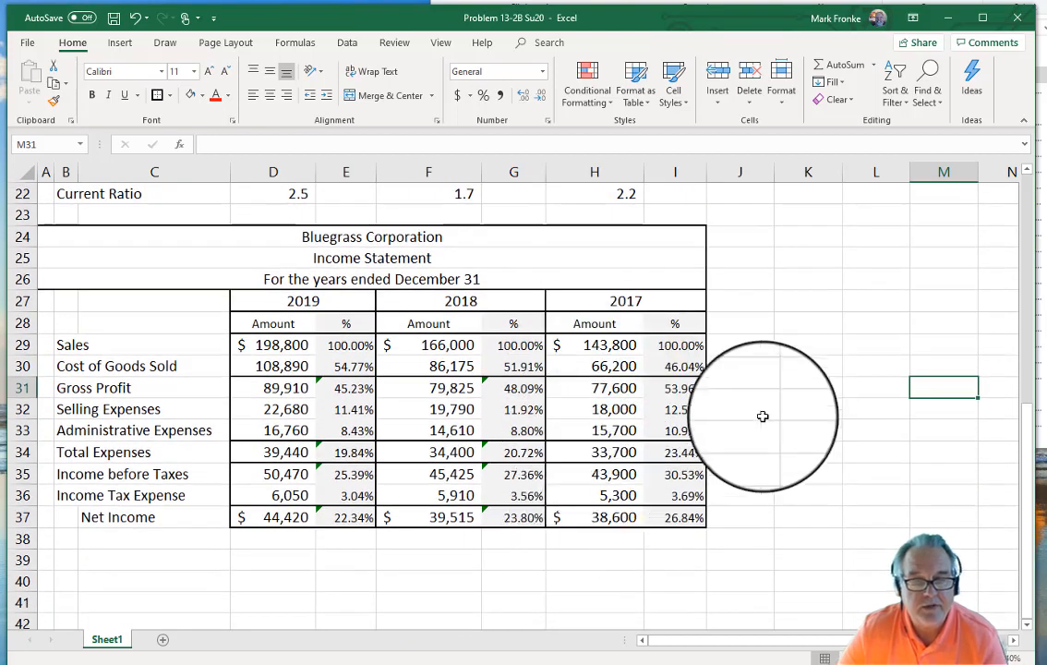
pyautogui.scroll(7, 780, 399)
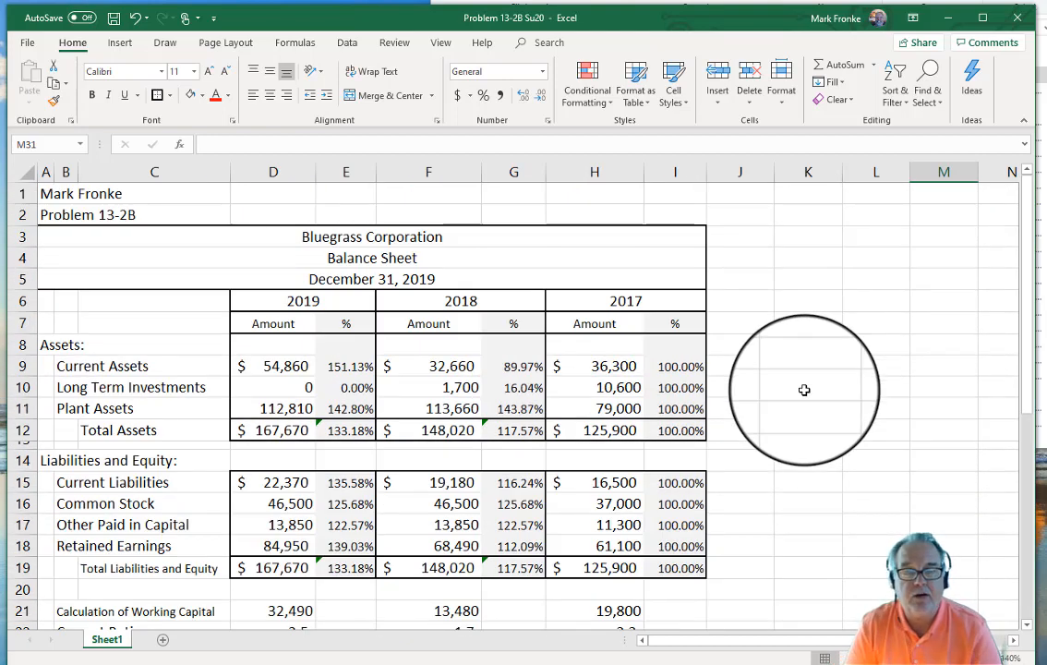